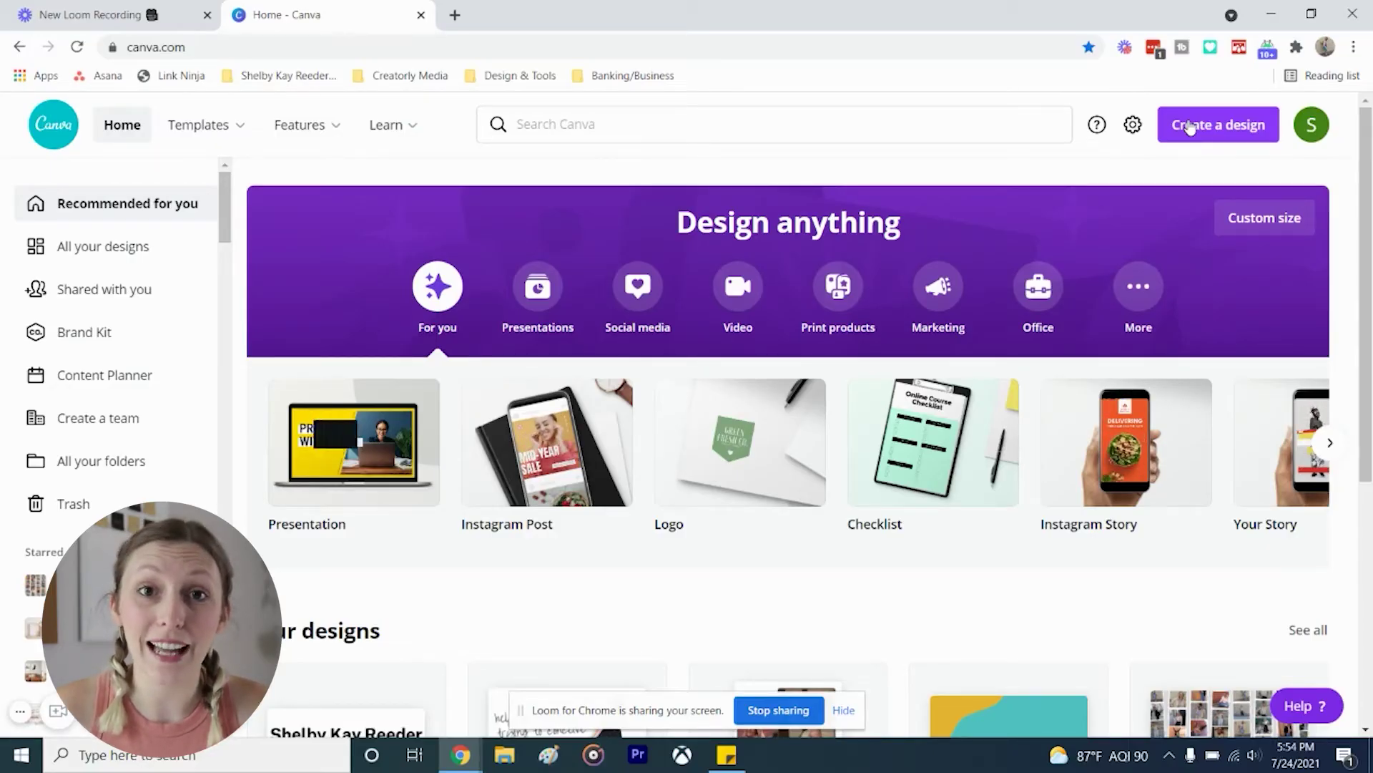
# Create a new blank Instagram Post design by searching the design types for "insta".
pyautogui.click(1226, 133)
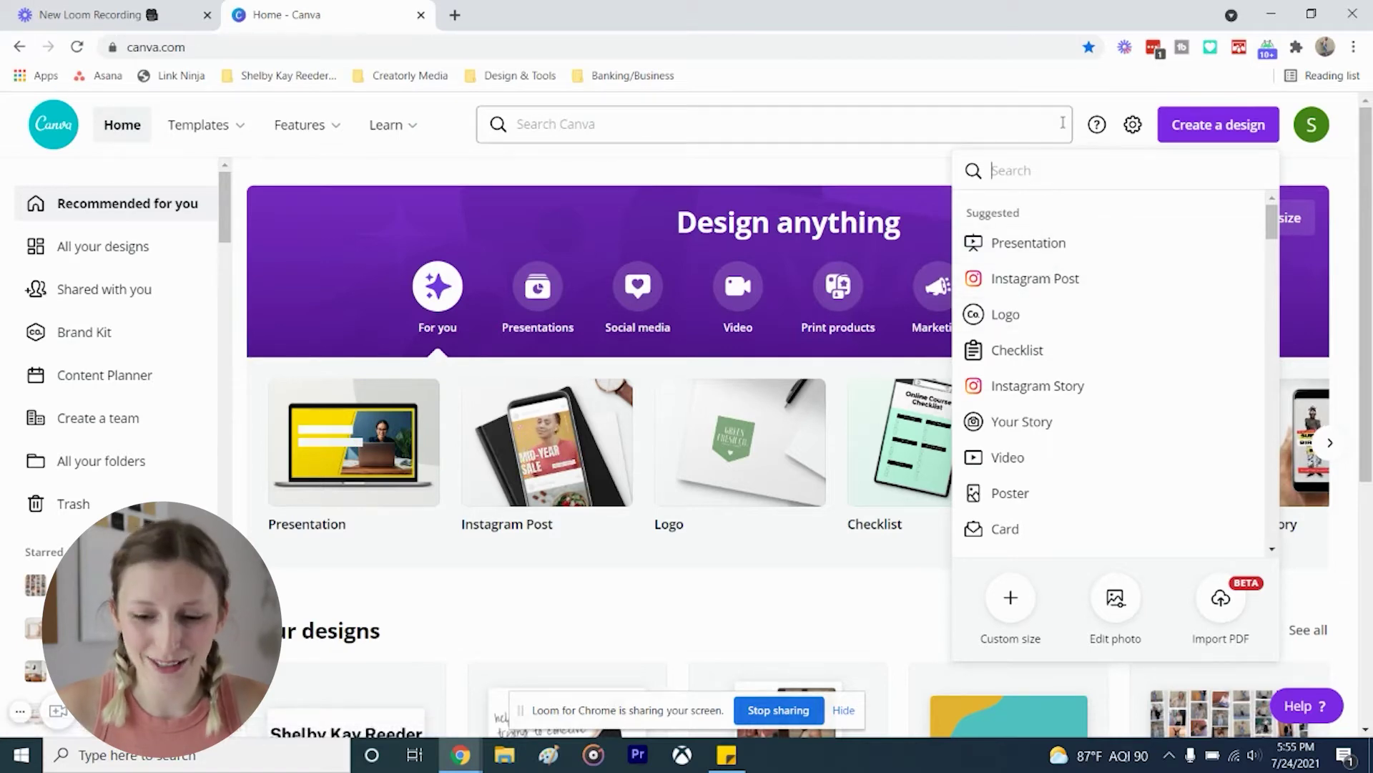
pyautogui.write('insta')
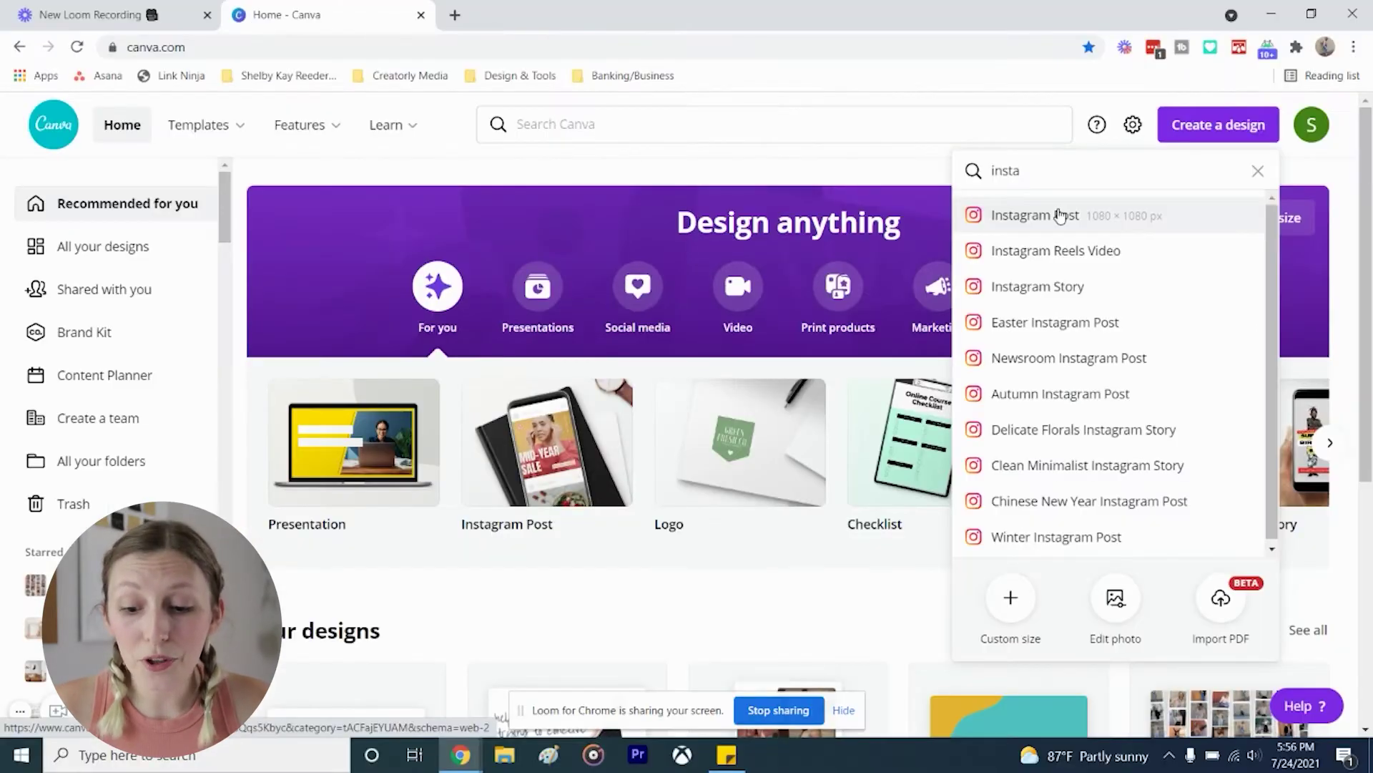
pyautogui.click(967, 160)
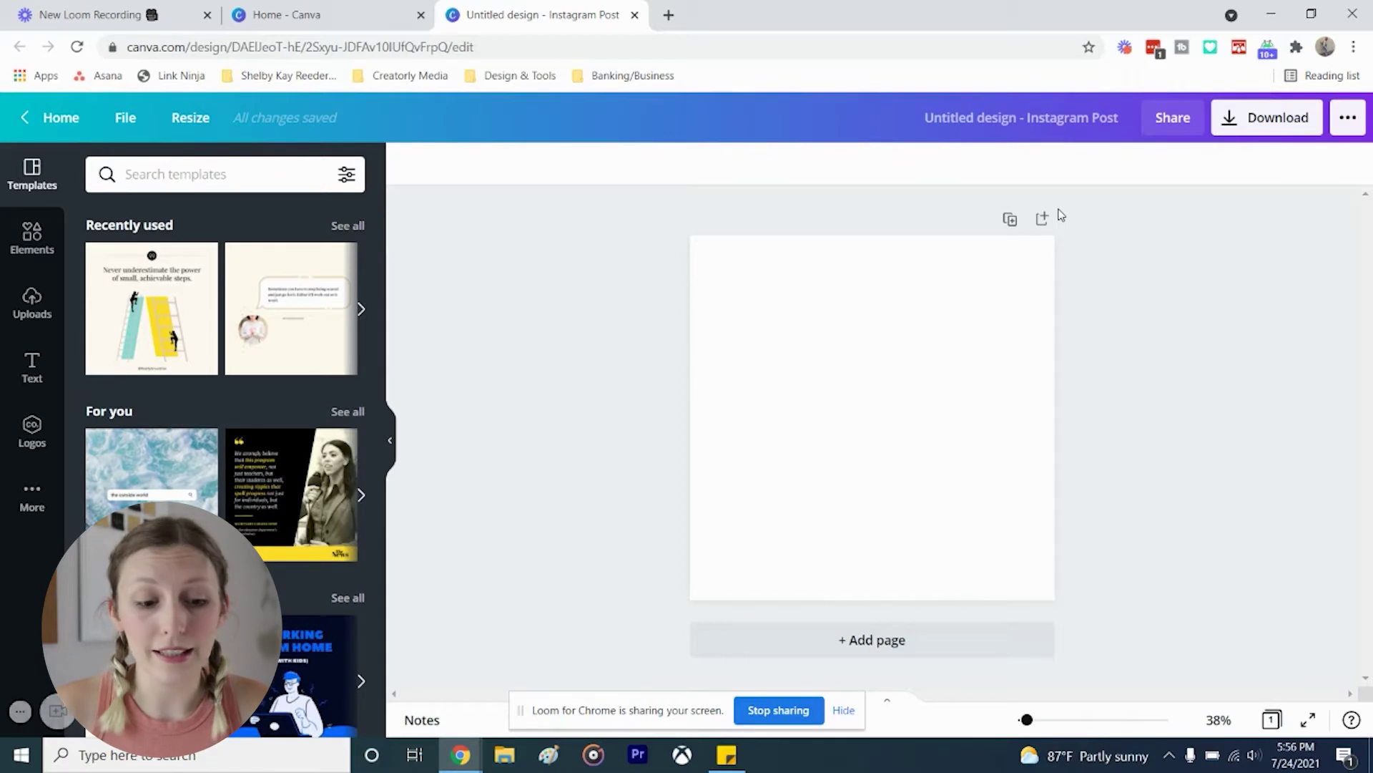
# Search the templates for "tweet" and apply the cream template with an orange corner shape, pink blob and white tweet card.
pyautogui.click(218, 174)
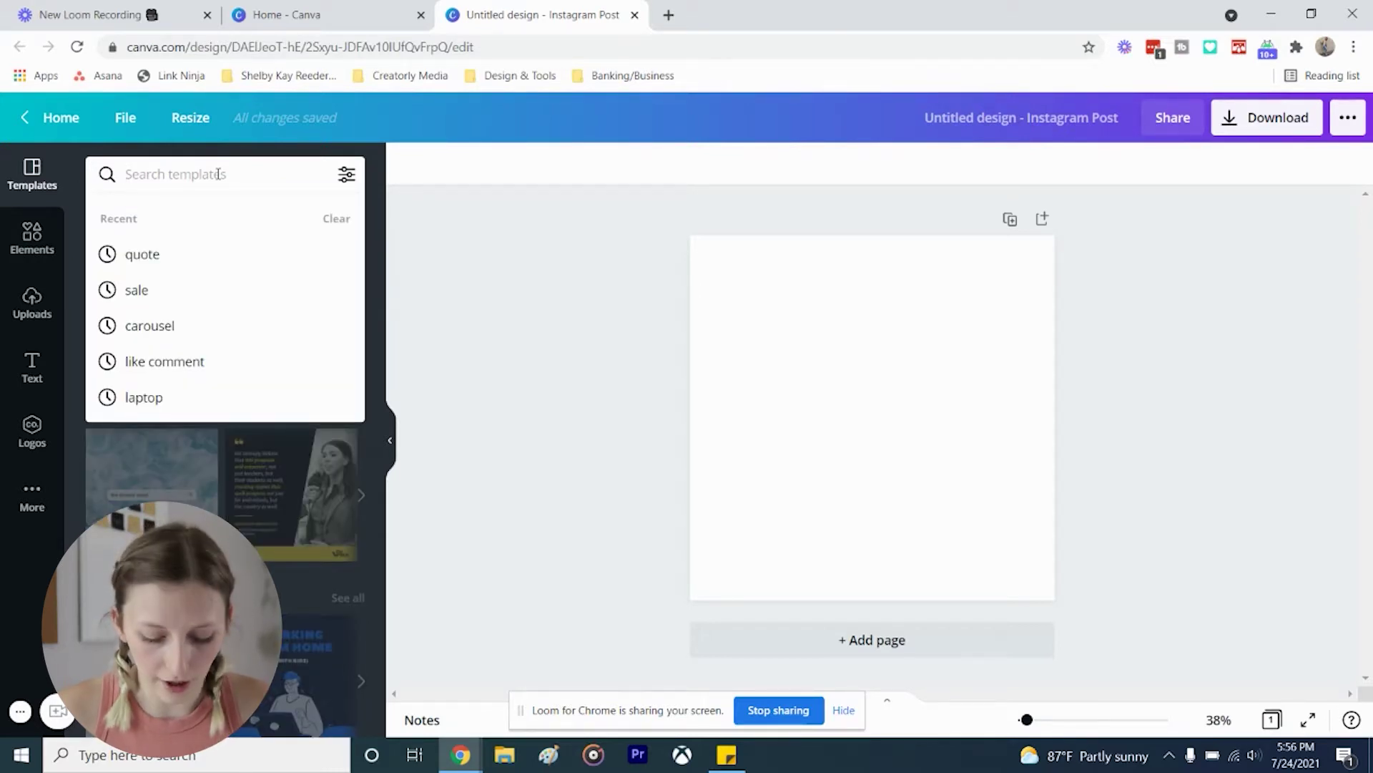
pyautogui.write('tweet')
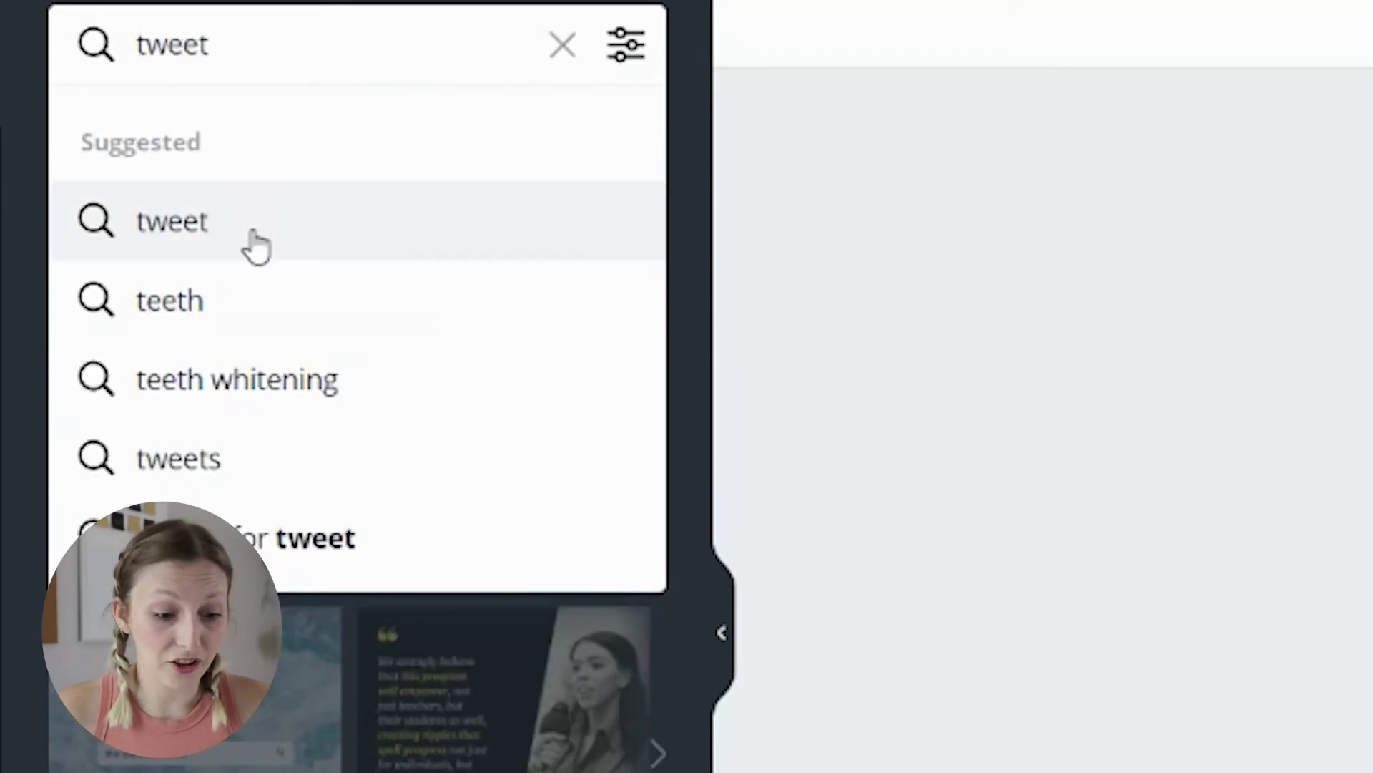
pyautogui.click(252, 231)
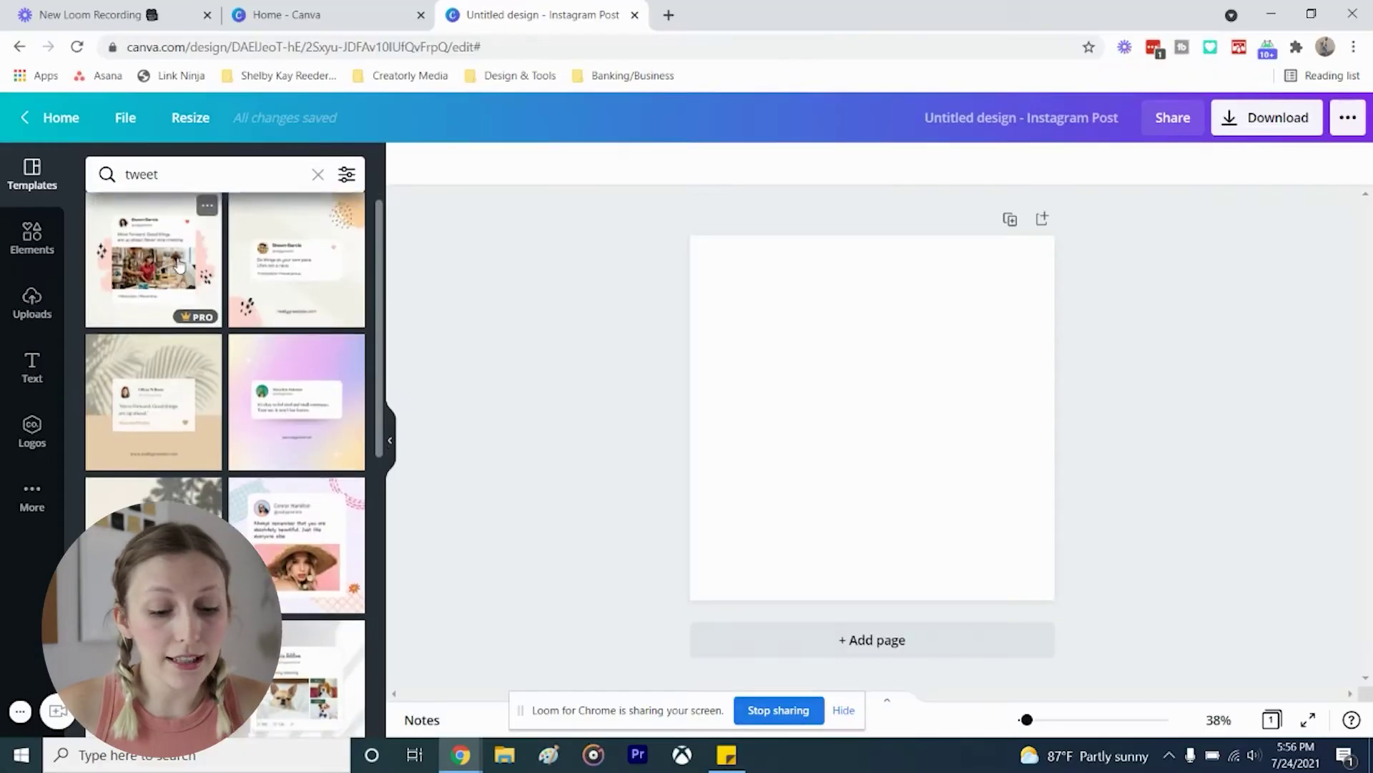
pyautogui.scroll(-5, 254, 244)
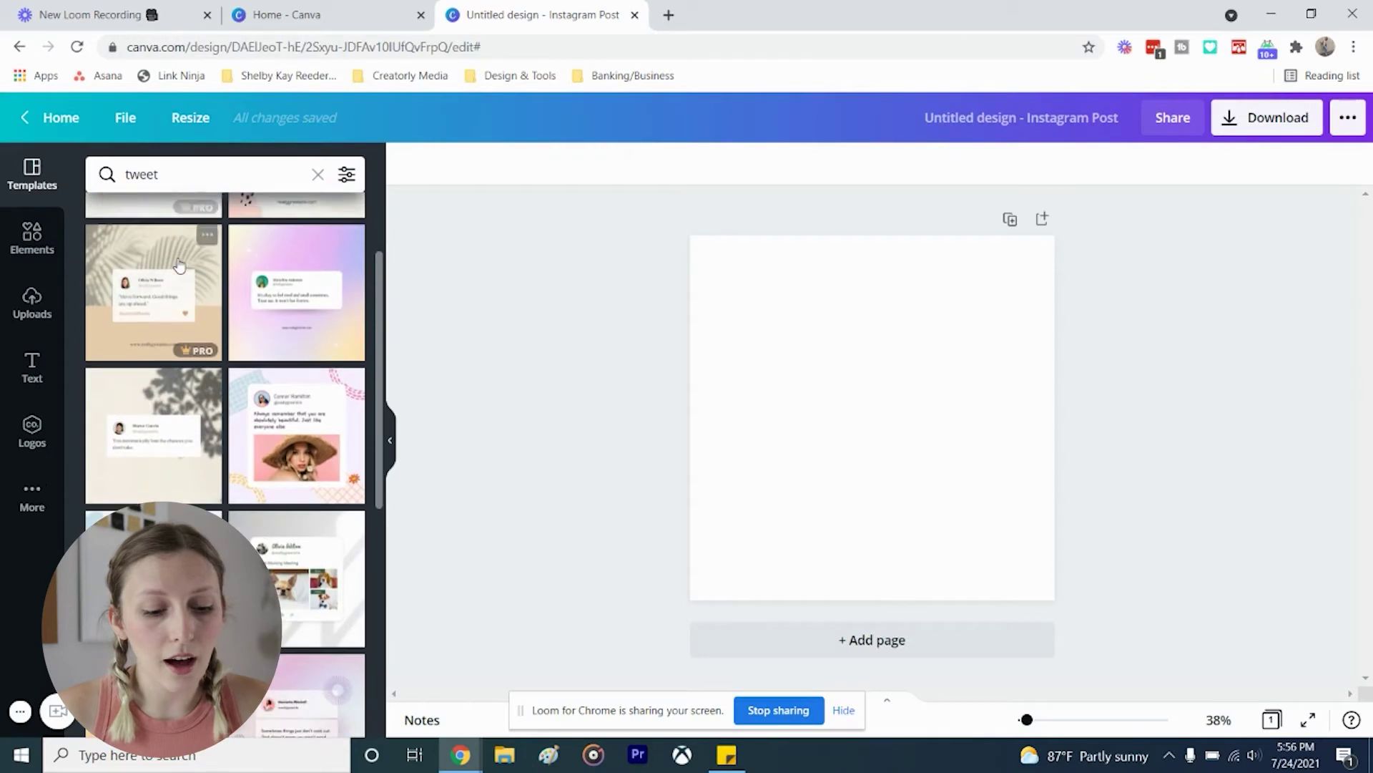
pyautogui.scroll(-10, 179, 265)
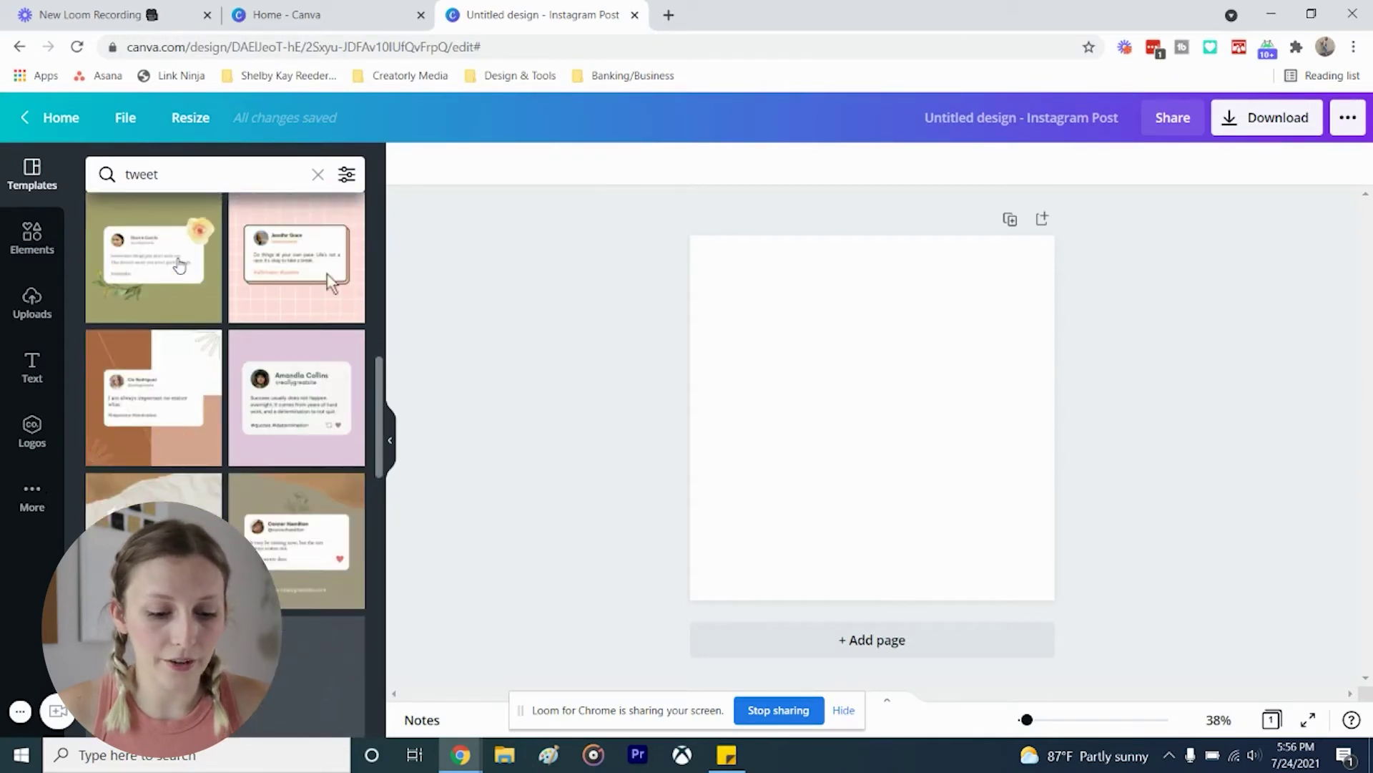
pyautogui.scroll(-3, 179, 265)
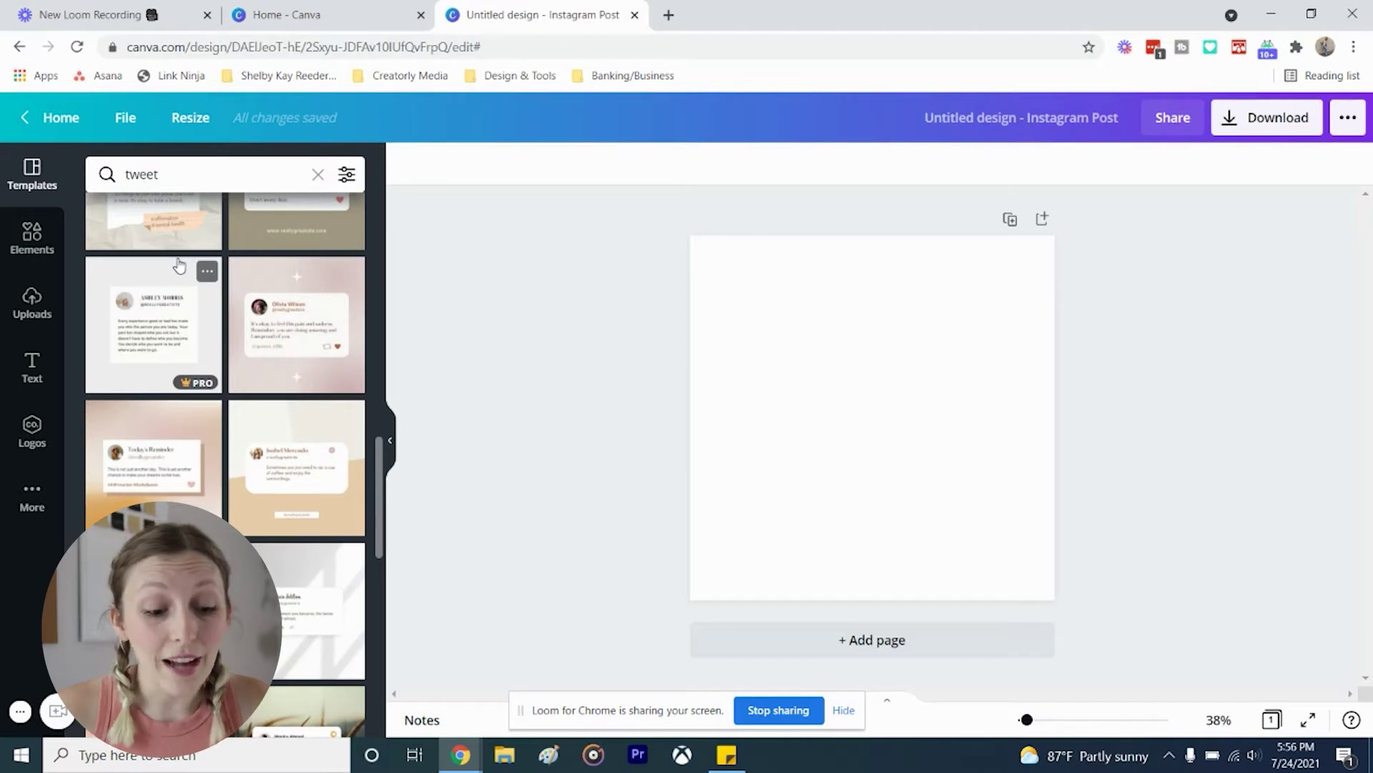
pyautogui.scroll(15, 178, 256)
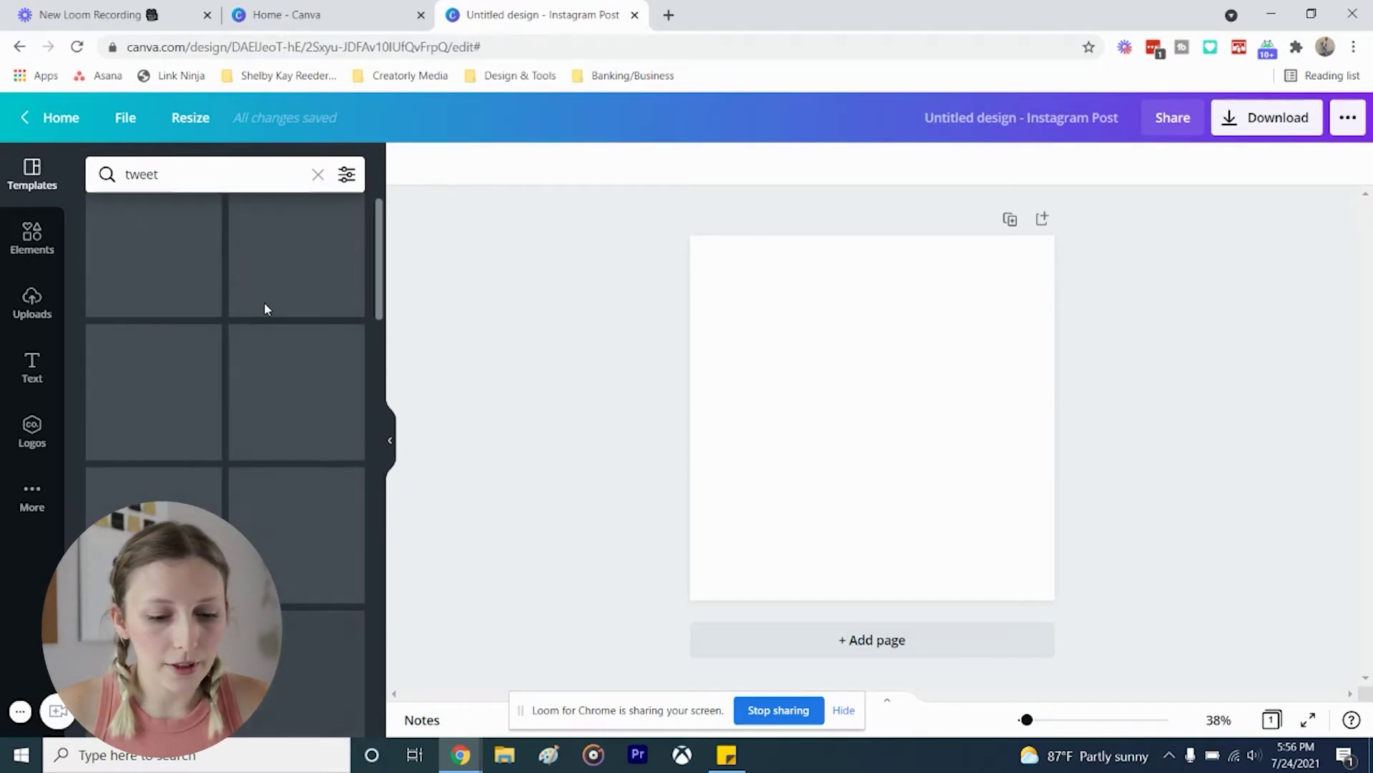
pyautogui.click(311, 265)
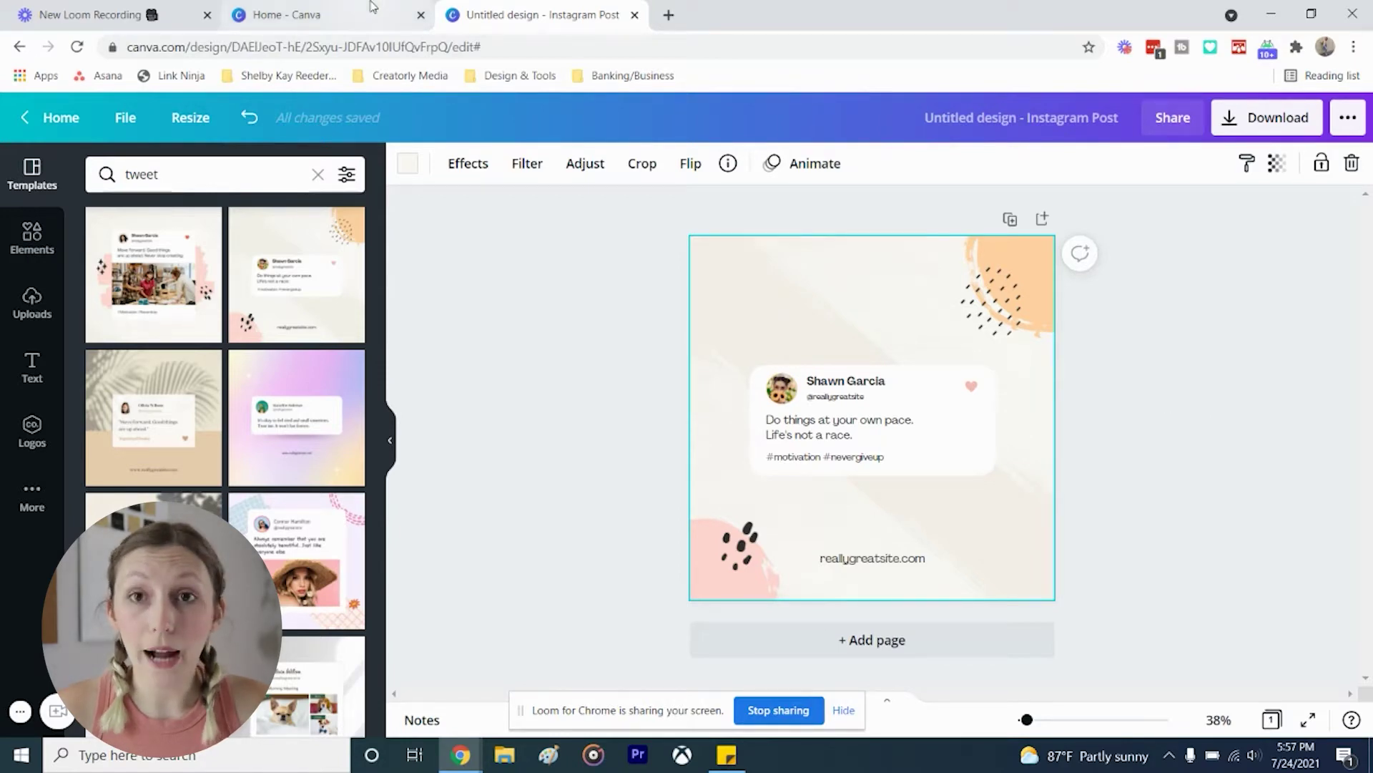
# Return to the home page and search the site for "inst" to open the Instagram Post template gallery.
pyautogui.click(319, 17)
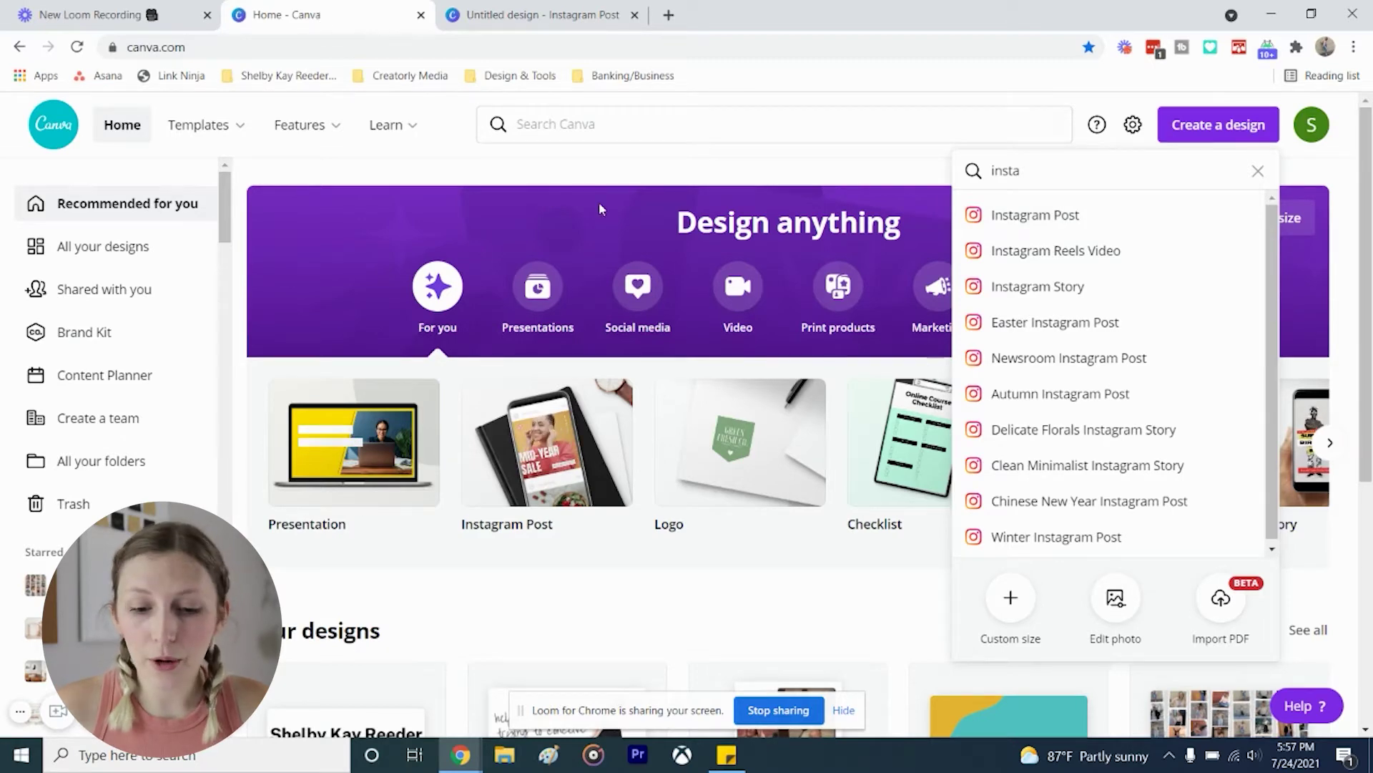
pyautogui.click(595, 122)
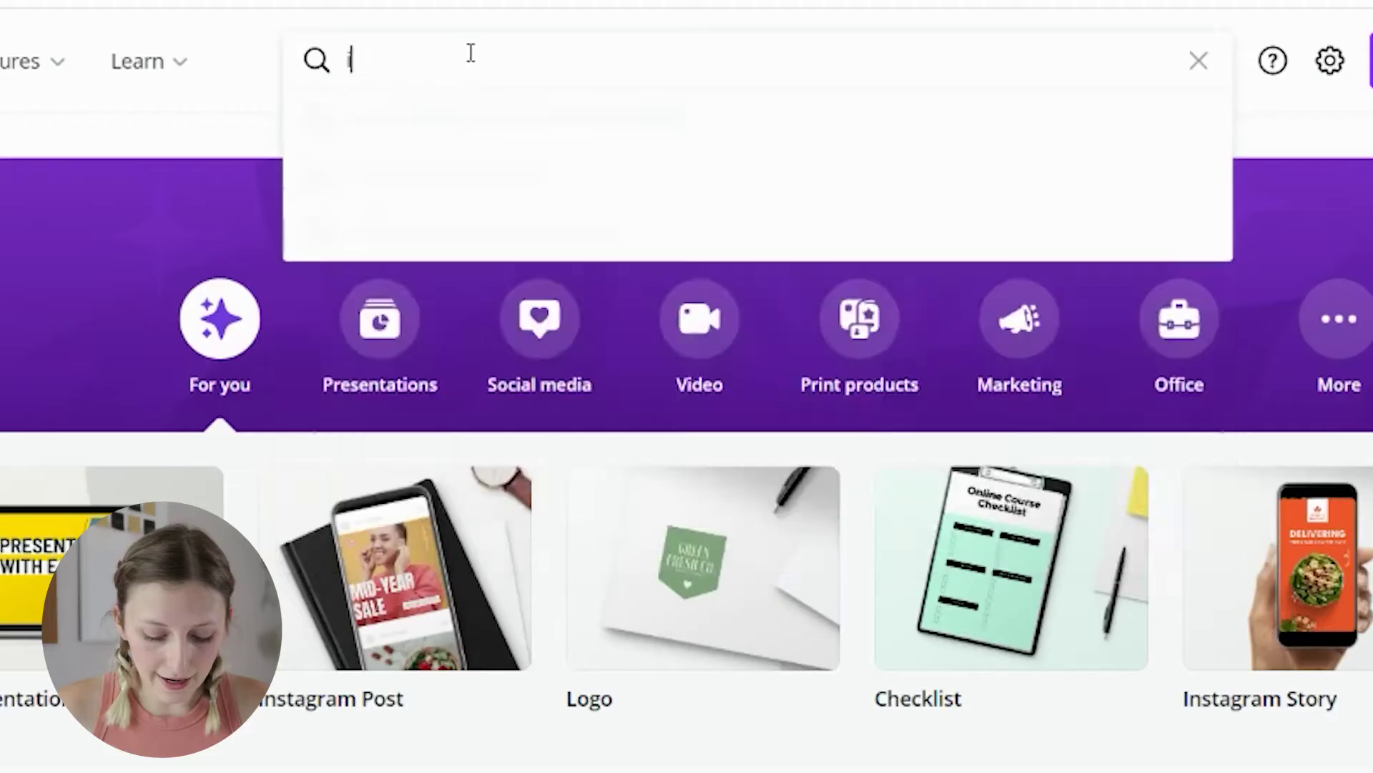
pyautogui.write('nst')
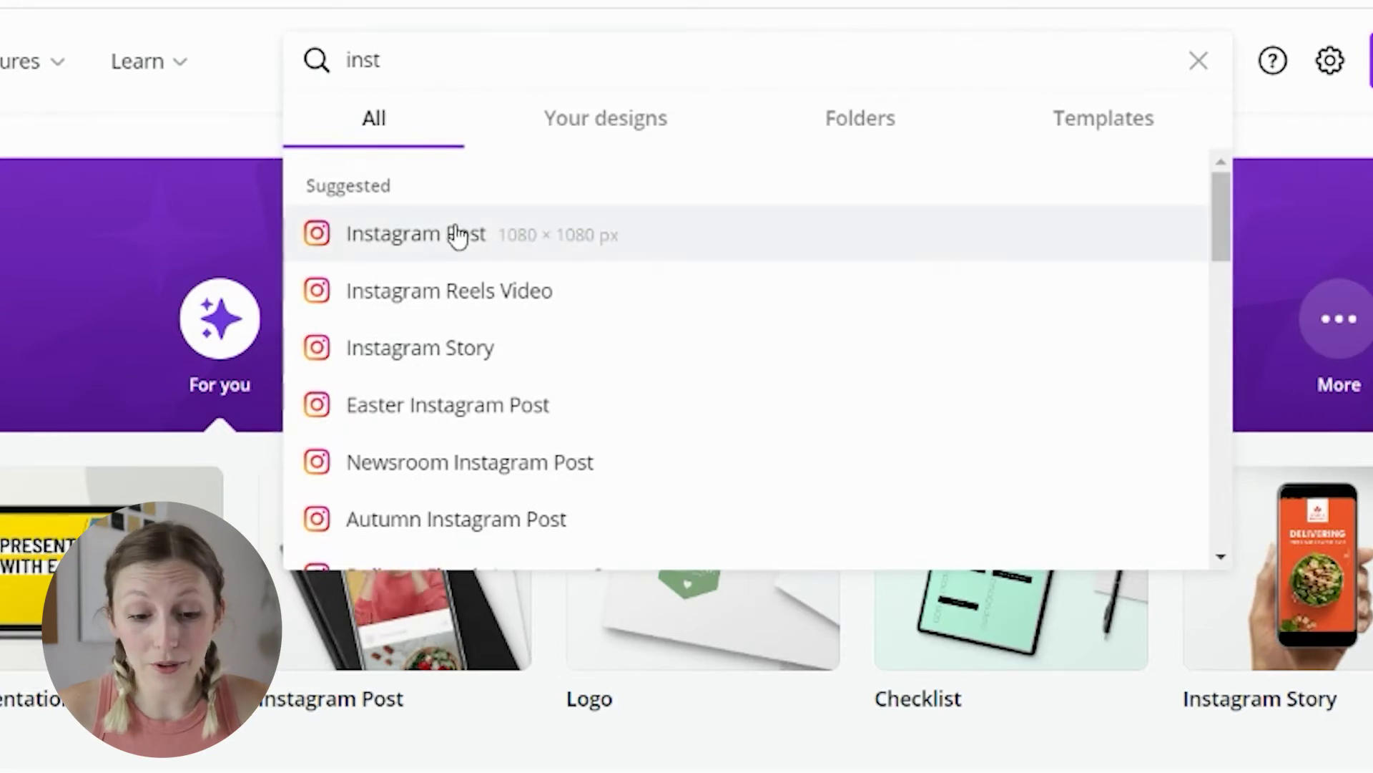
pyautogui.click(454, 232)
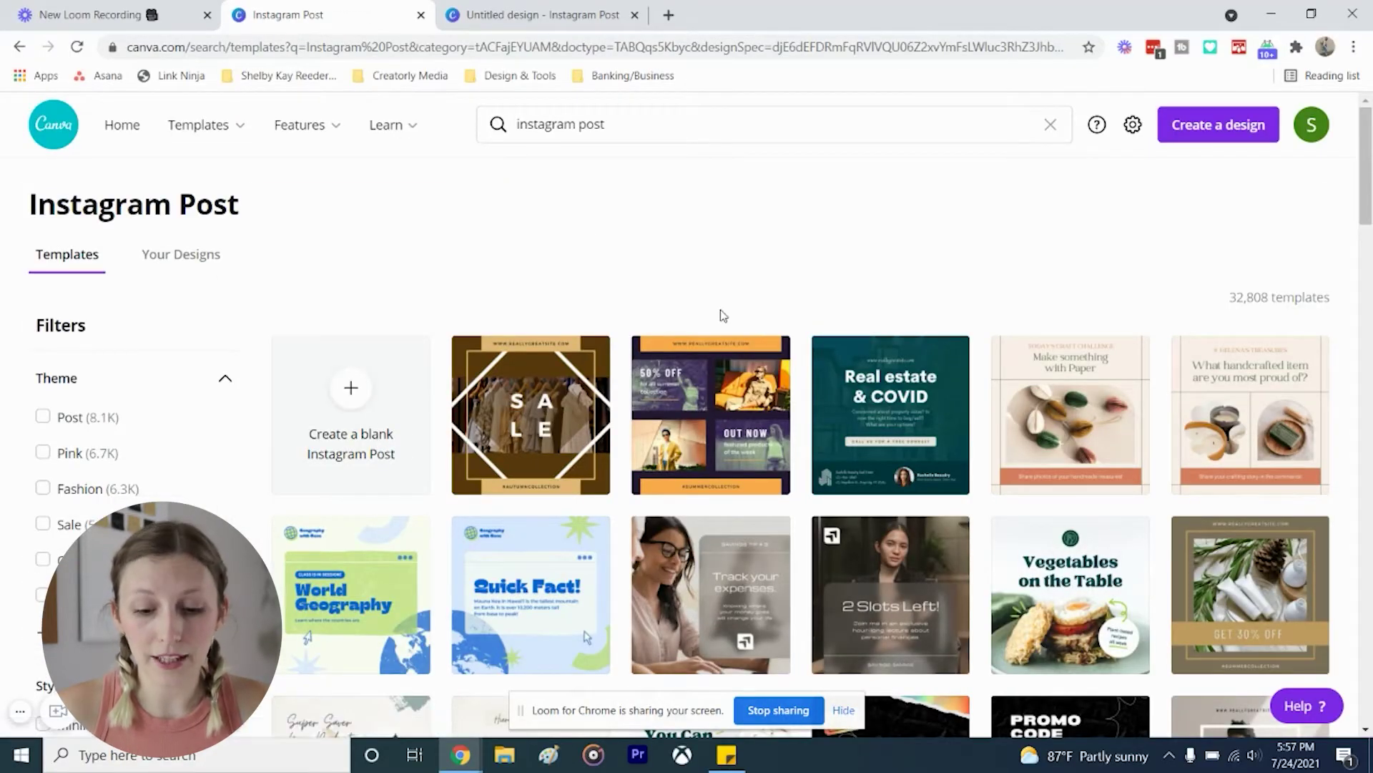
# Browse the Instagram Post template gallery and examine its theme, style and color filters.
pyautogui.scroll(-2, 721, 313)
pyautogui.scroll(-10, 722, 315)
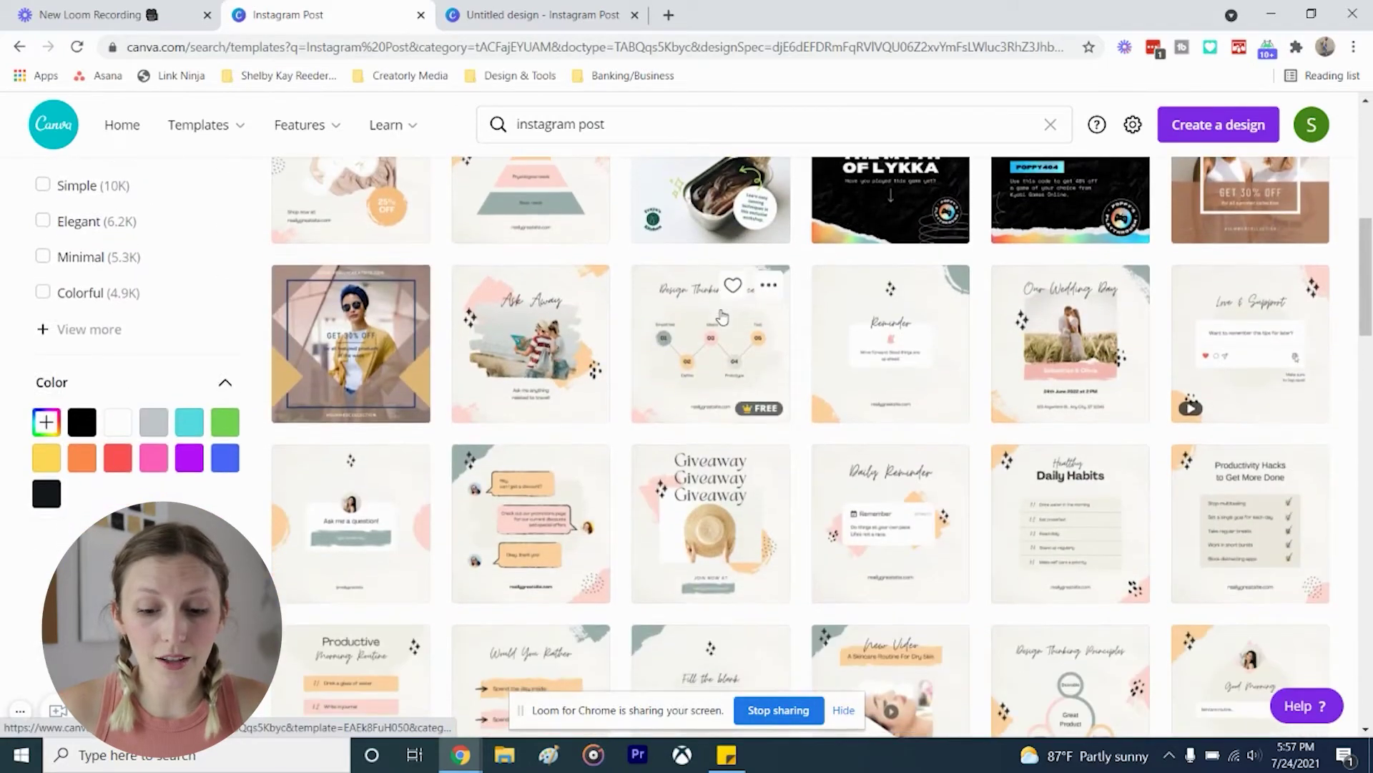
pyautogui.scroll(1, 724, 314)
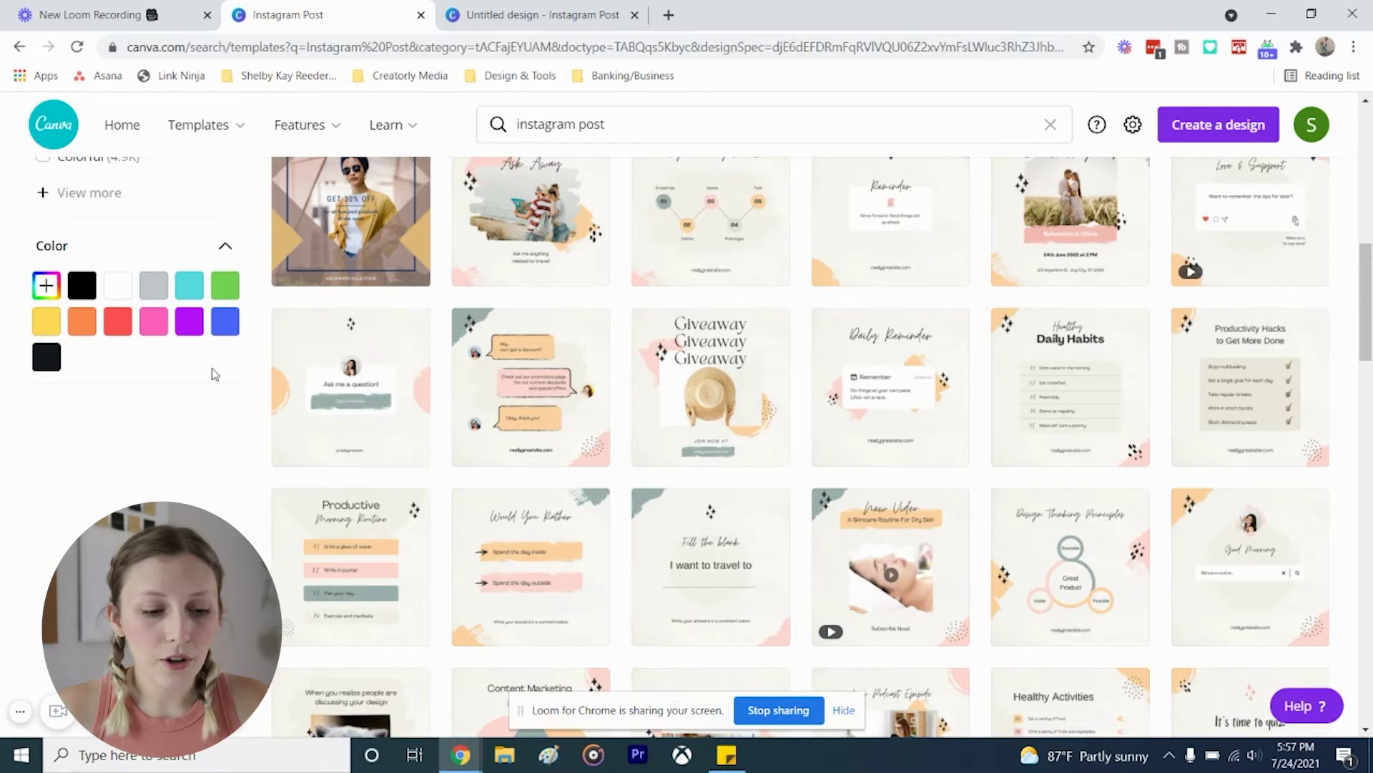
pyautogui.scroll(6, 211, 369)
pyautogui.scroll(4, 212, 372)
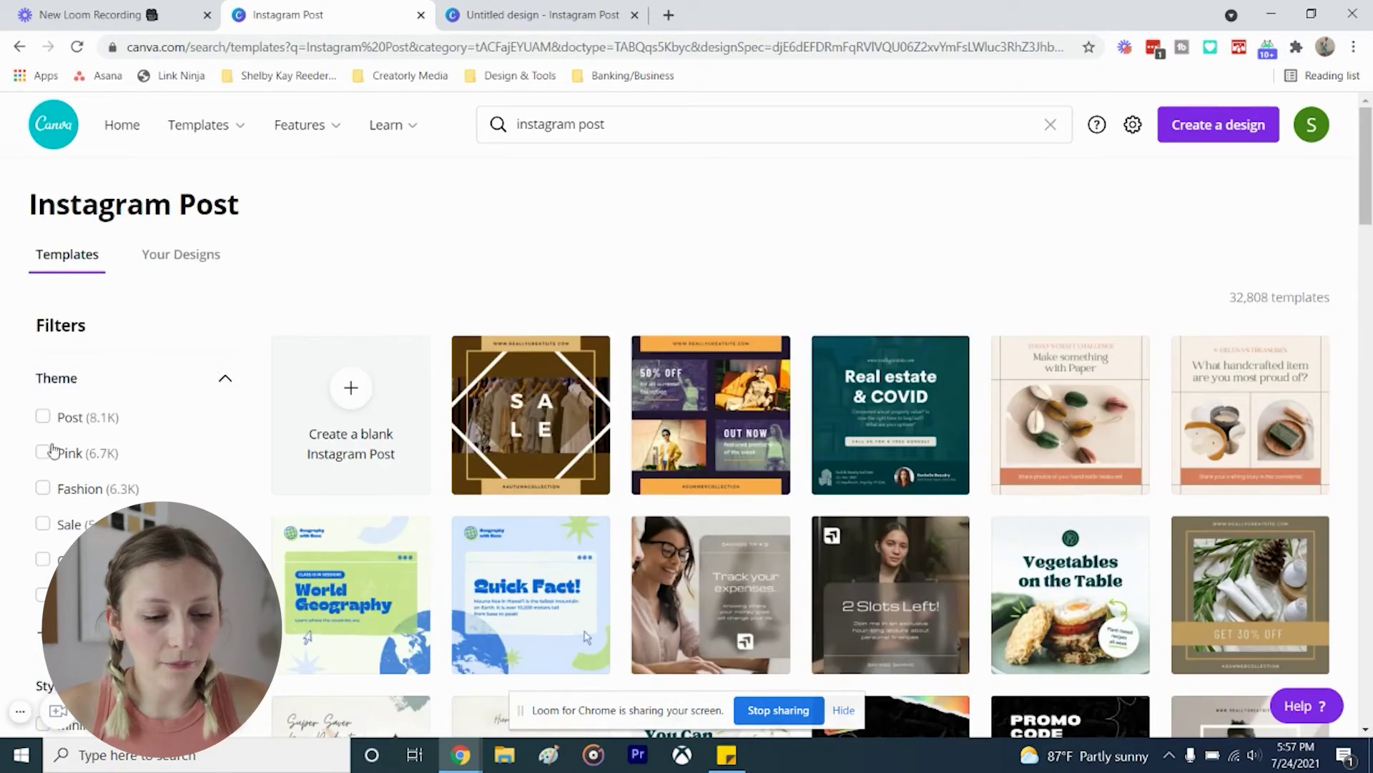
pyautogui.scroll(-8, 155, 472)
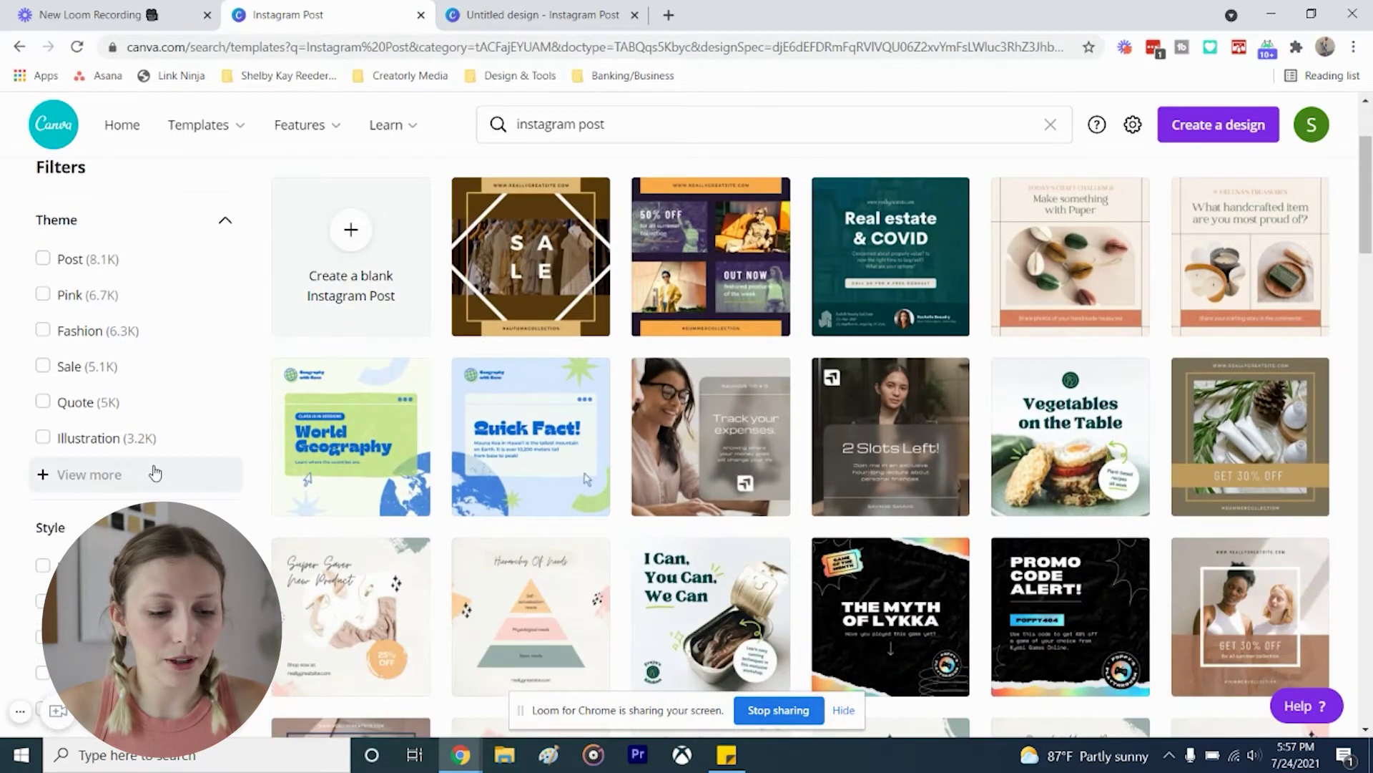
pyautogui.scroll(8, 156, 472)
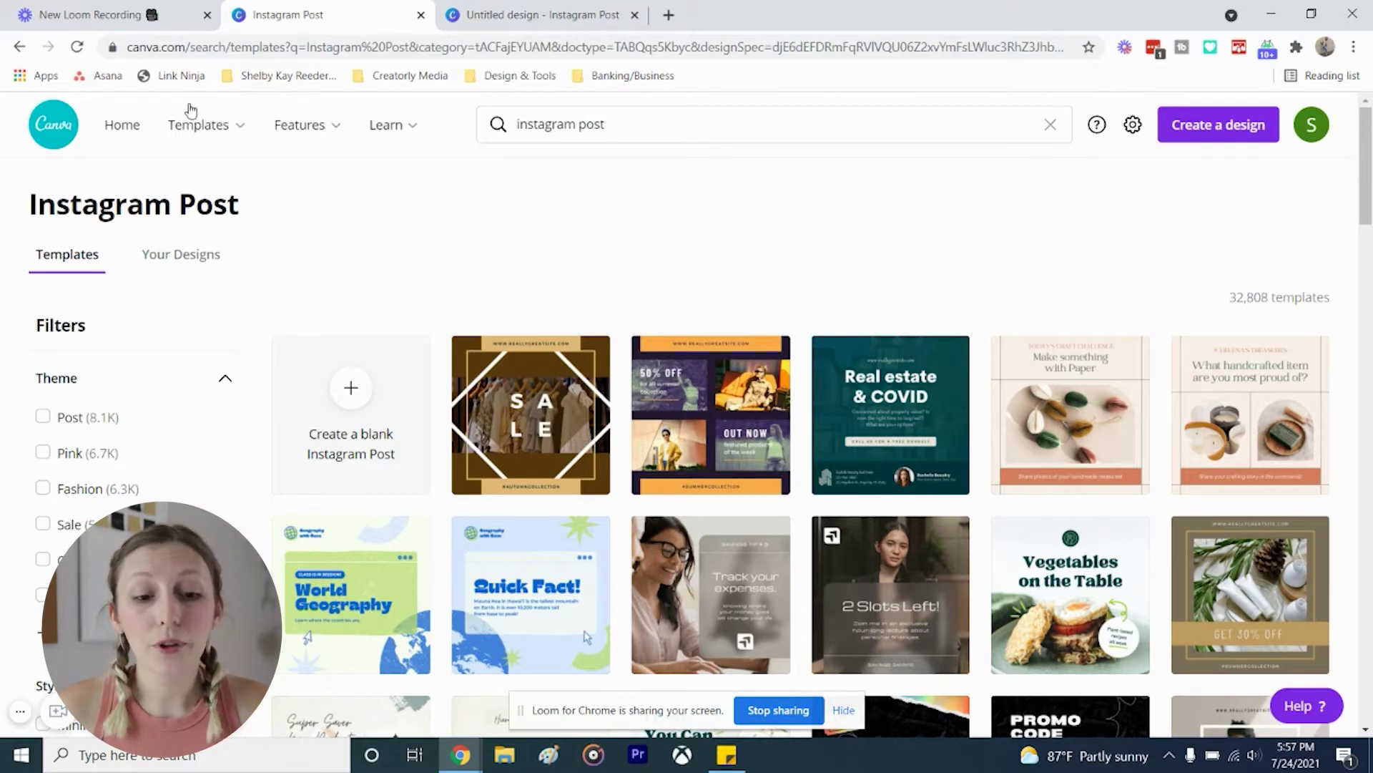
# From the home page, start a photo edit with the 300 × 100 px name-logo PNG from the computer.
pyautogui.click(123, 126)
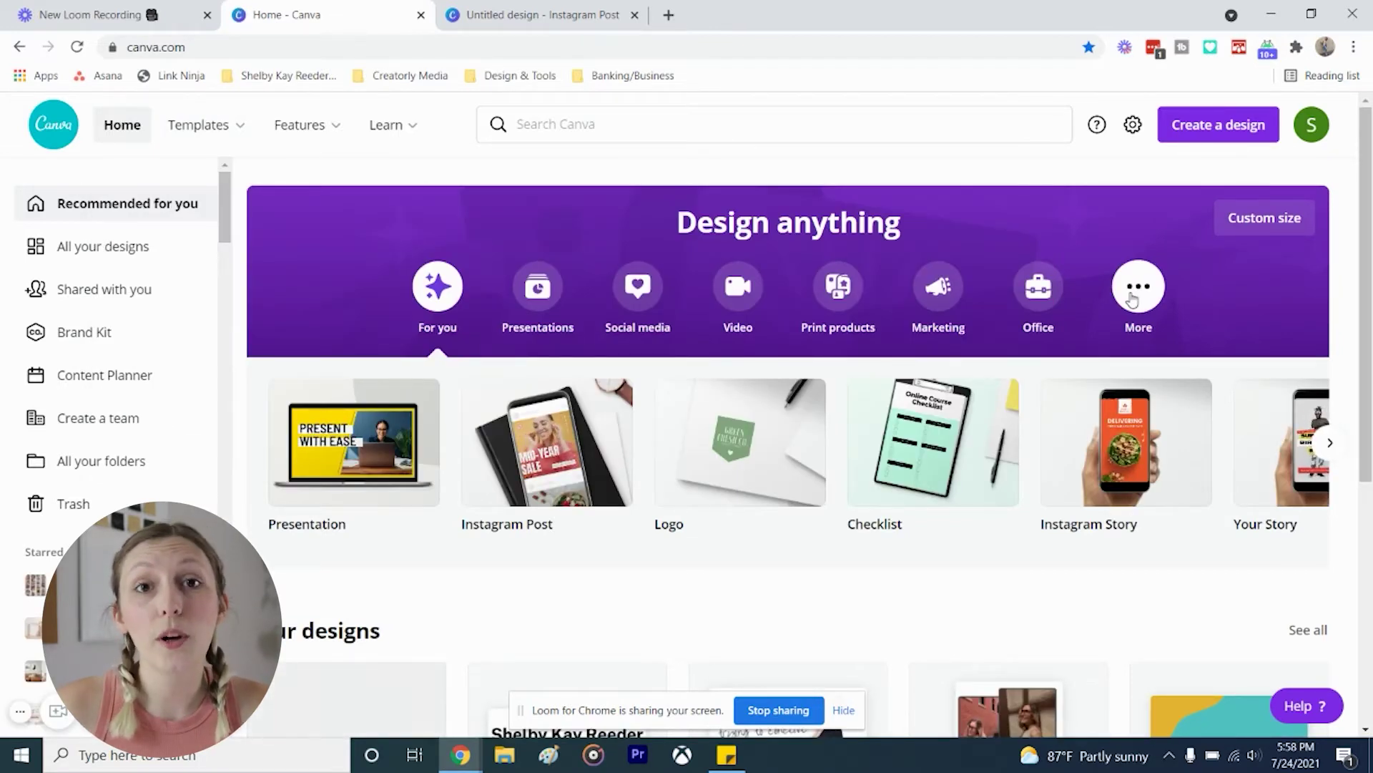
pyautogui.click(1199, 127)
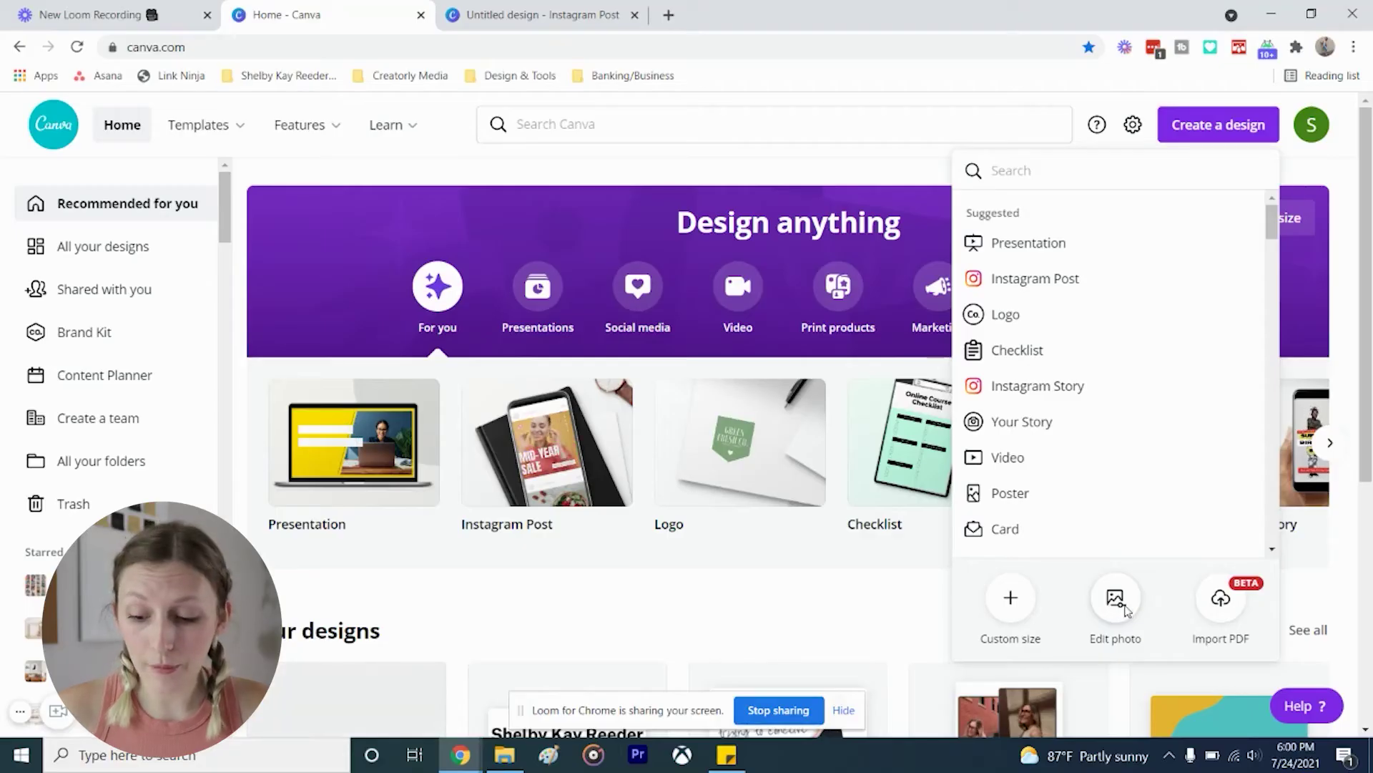
pyautogui.click(1127, 610)
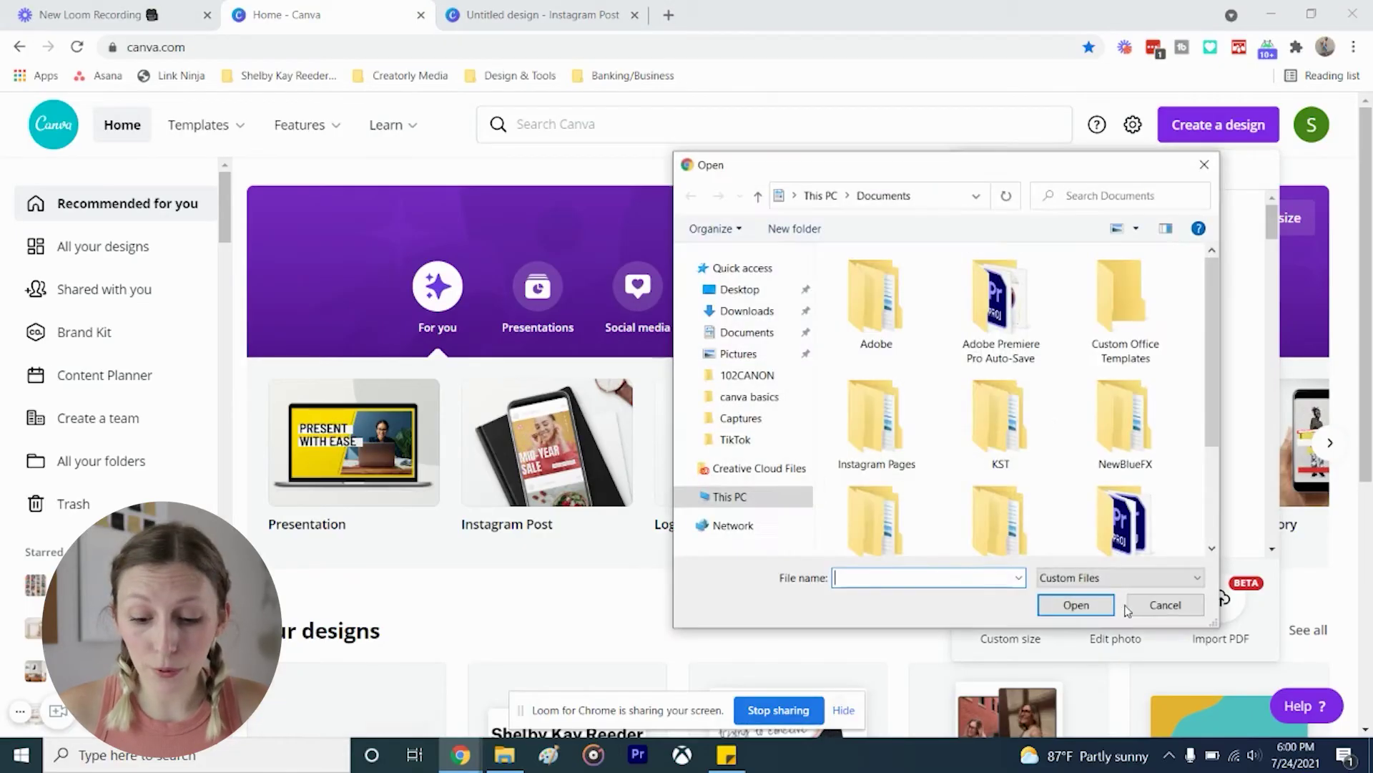
pyautogui.scroll(-2, 1040, 432)
pyautogui.doubleClick(909, 521)
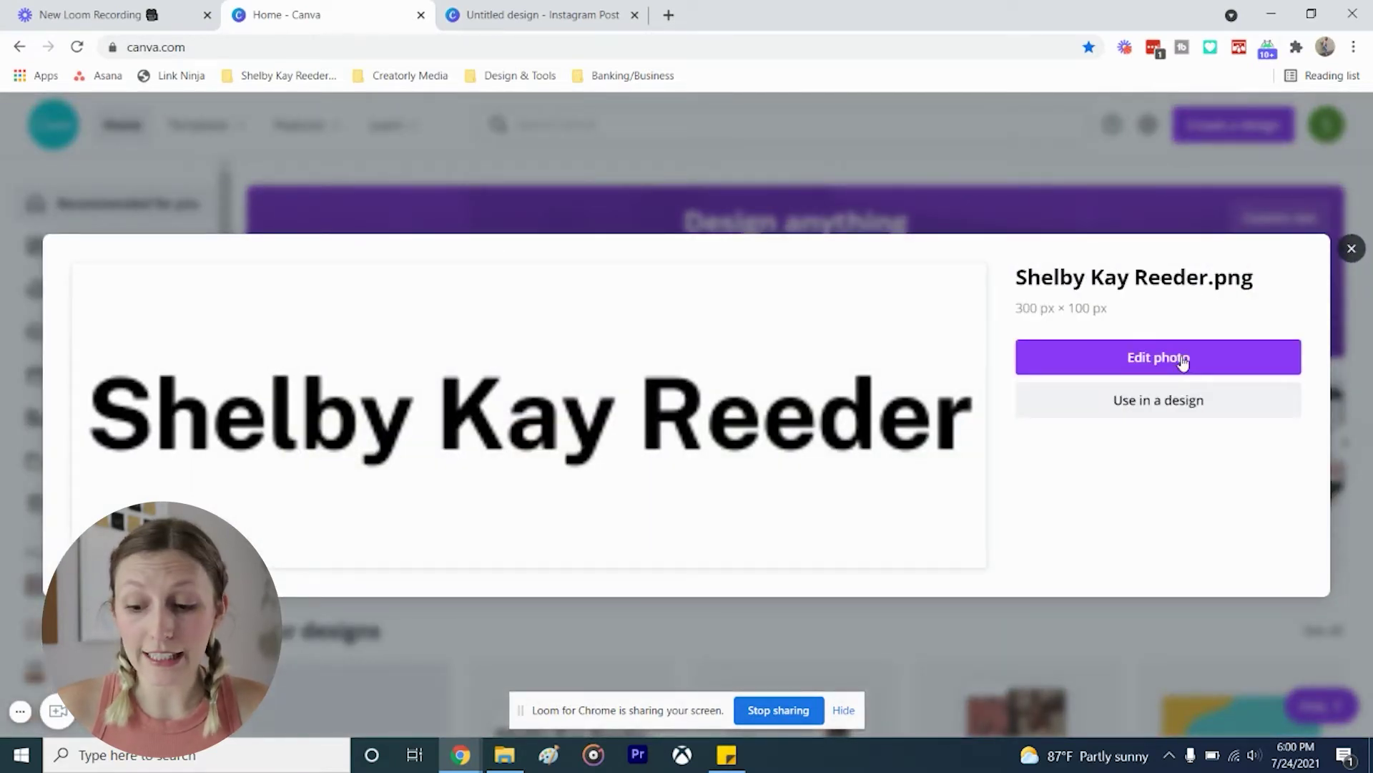
pyautogui.click(1184, 364)
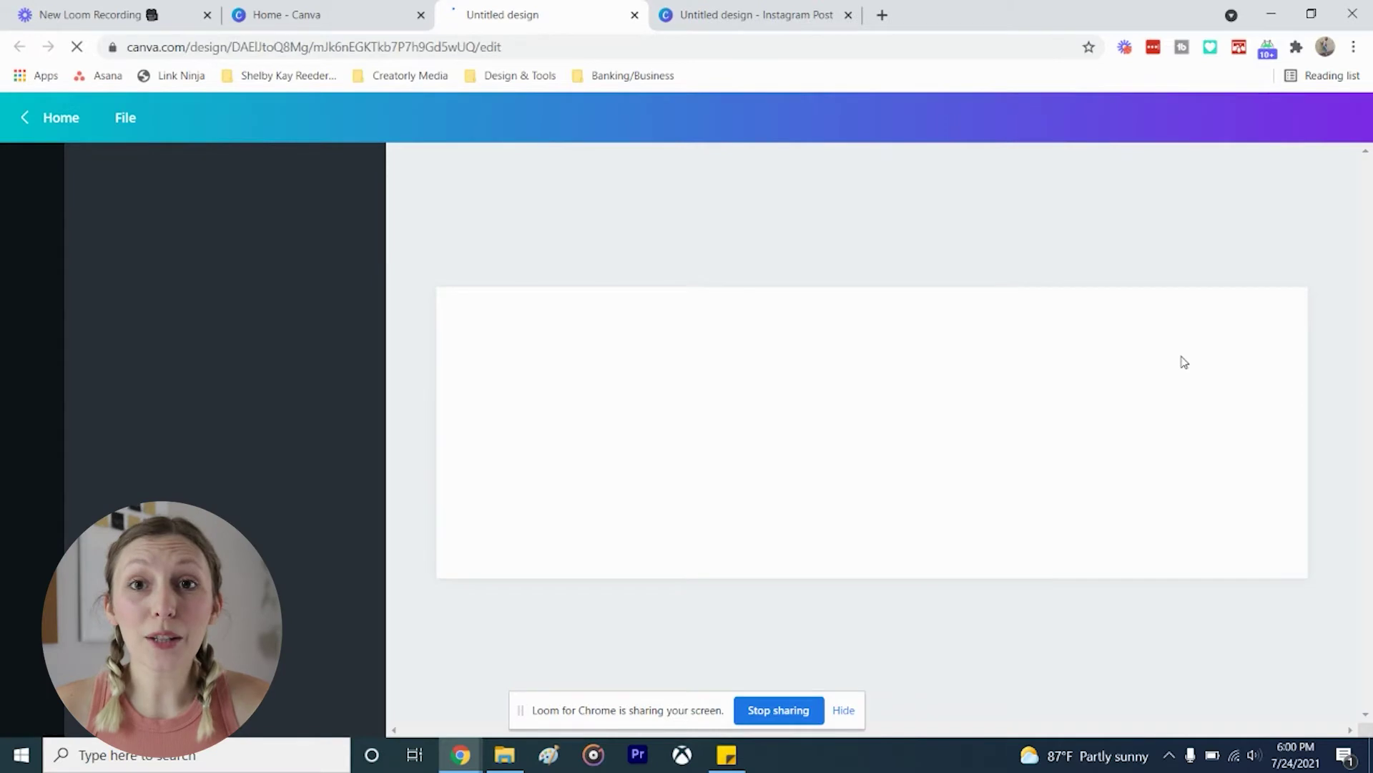
# Load the creator's personal website in a new browser tab and check the saving options for its header logo image.
pyautogui.click(874, 23)
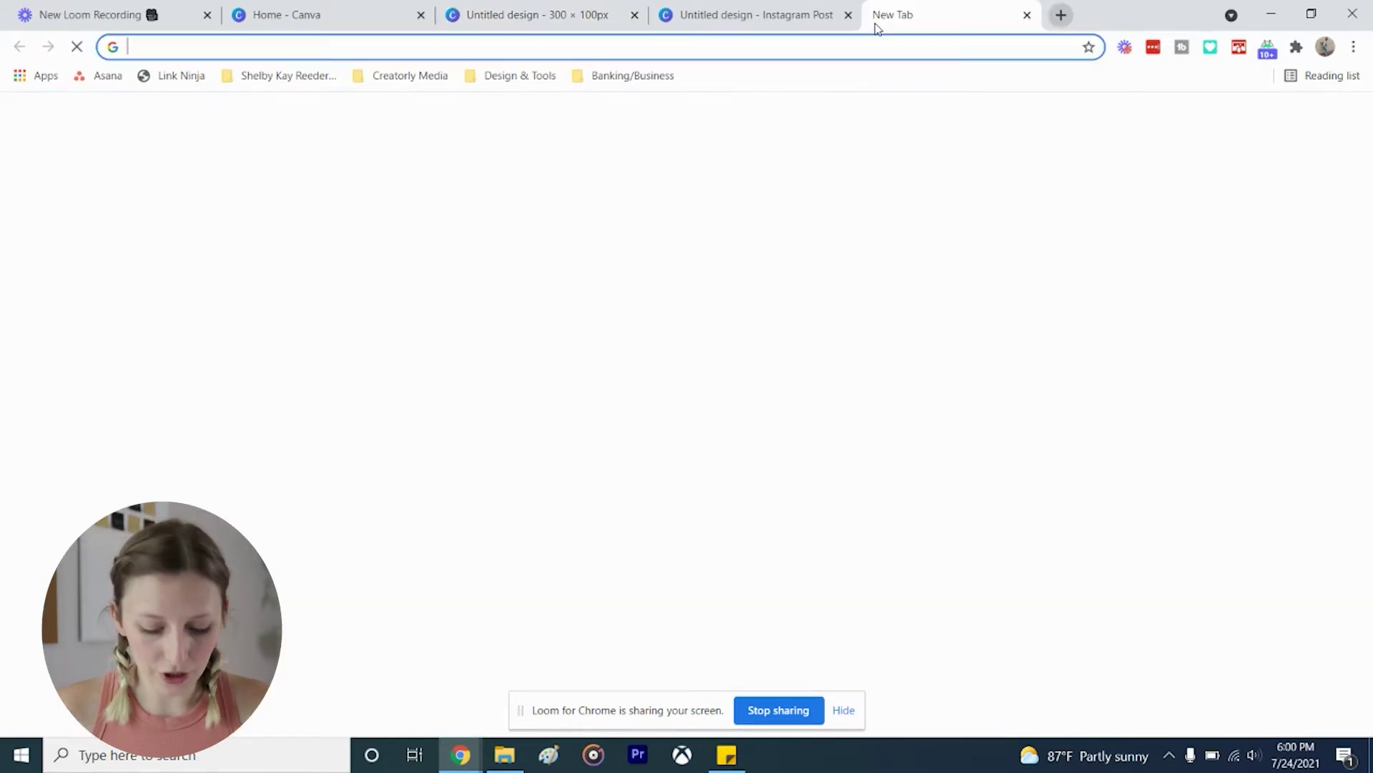
pyautogui.write('shelbykayreeder.com')
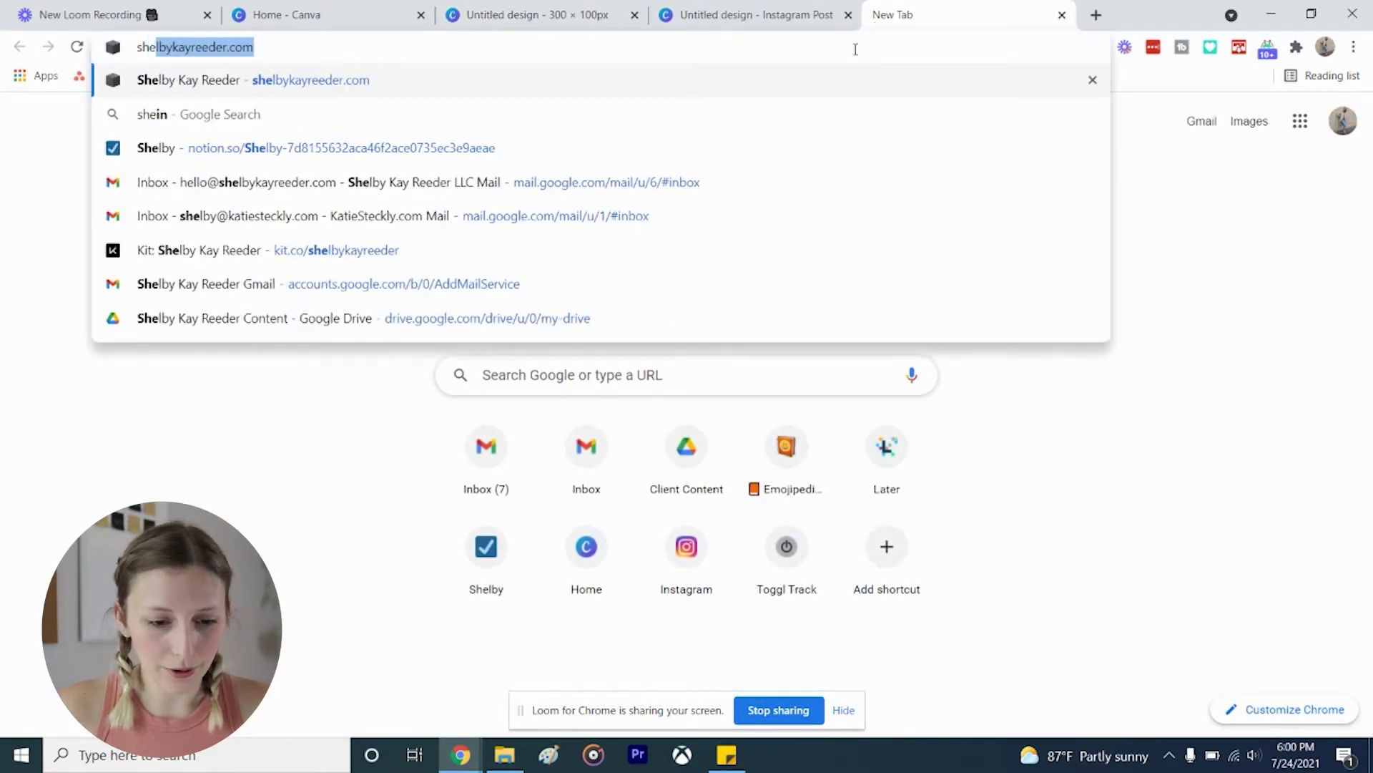
pyautogui.press('Return')
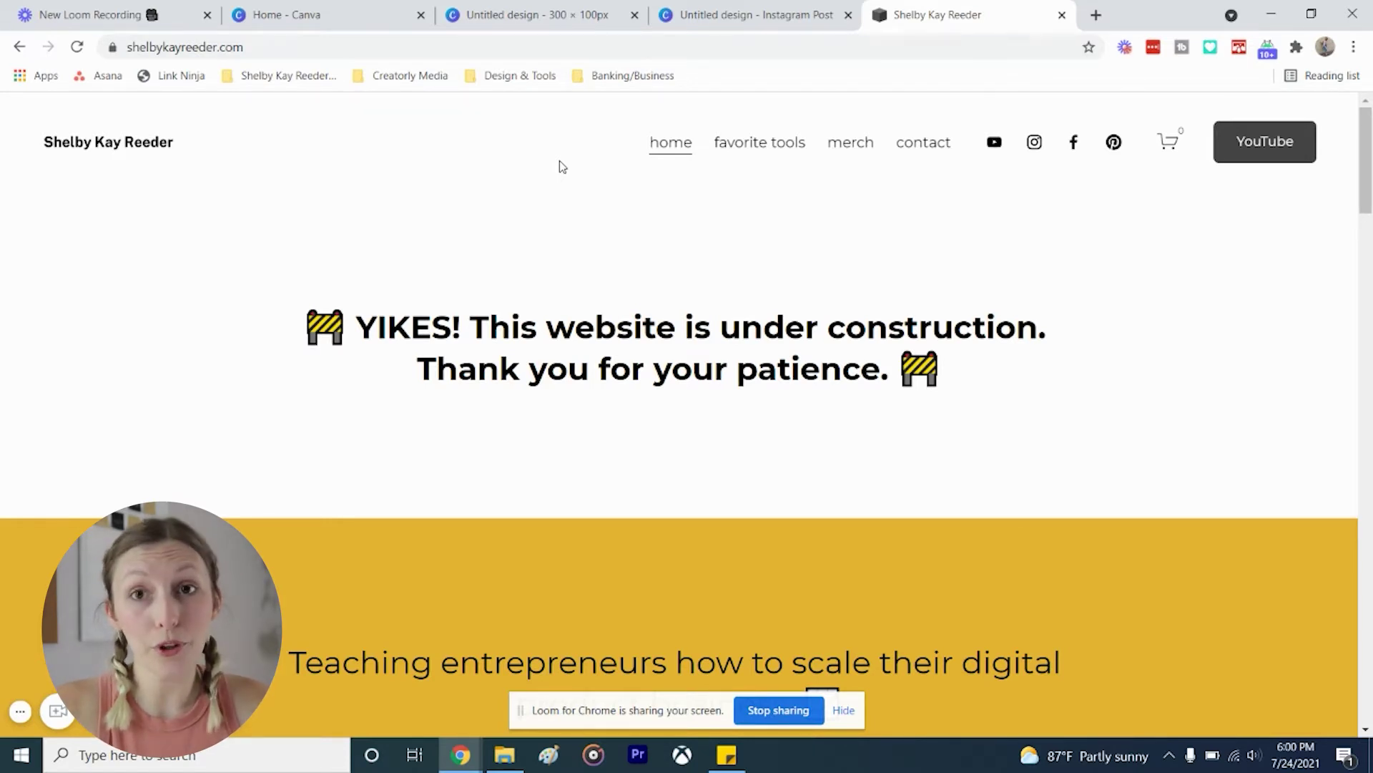
pyautogui.rightClick(166, 145)
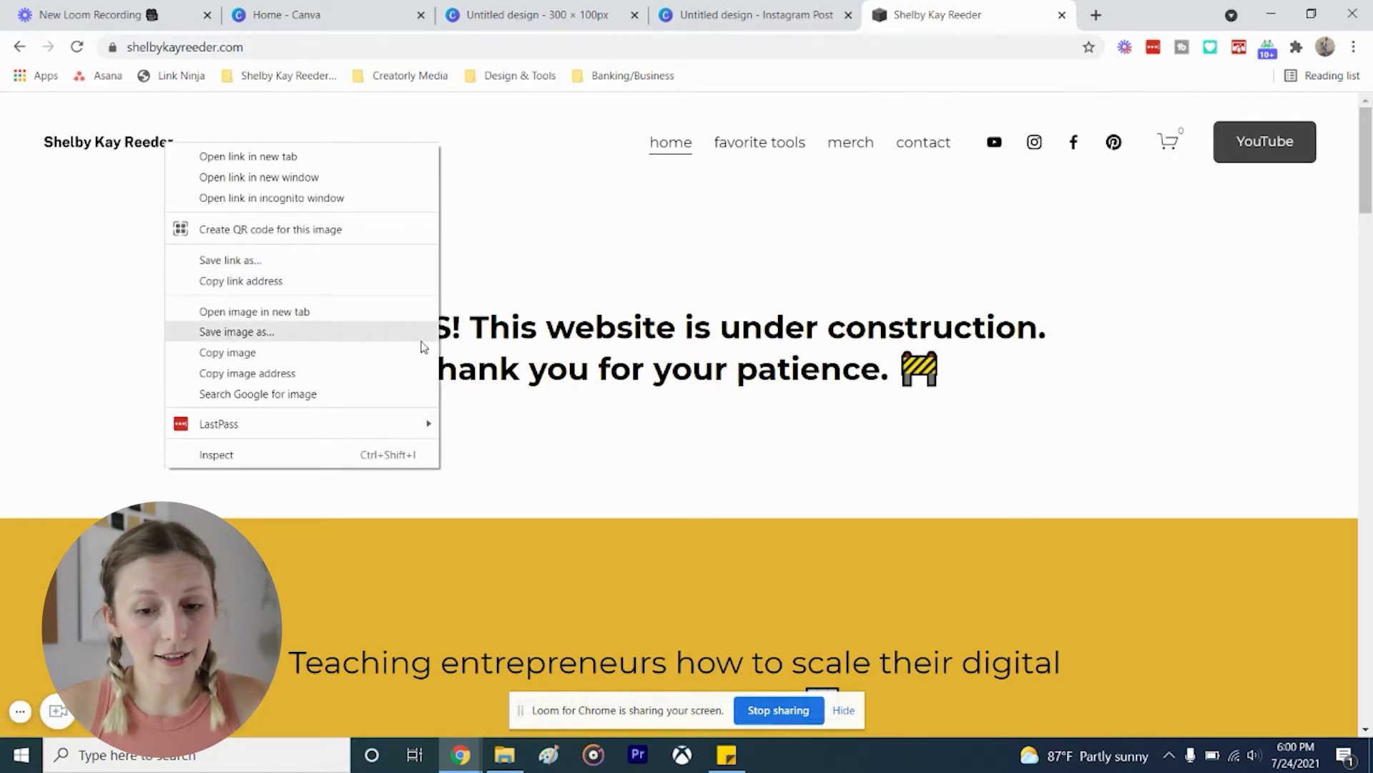
pyautogui.click(750, 6)
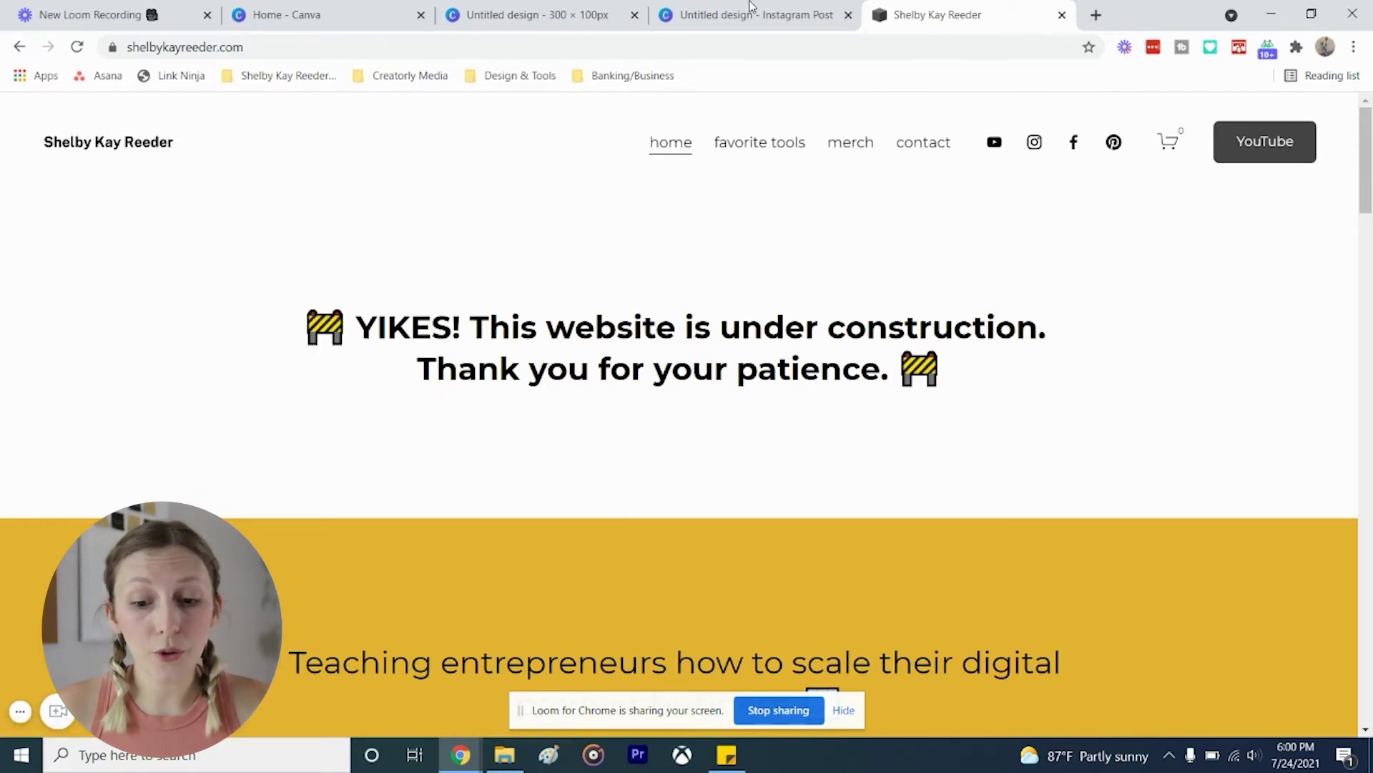
# Go back to the 300 × 100 px design and delete the logo image from its page.
pyautogui.click(751, 5)
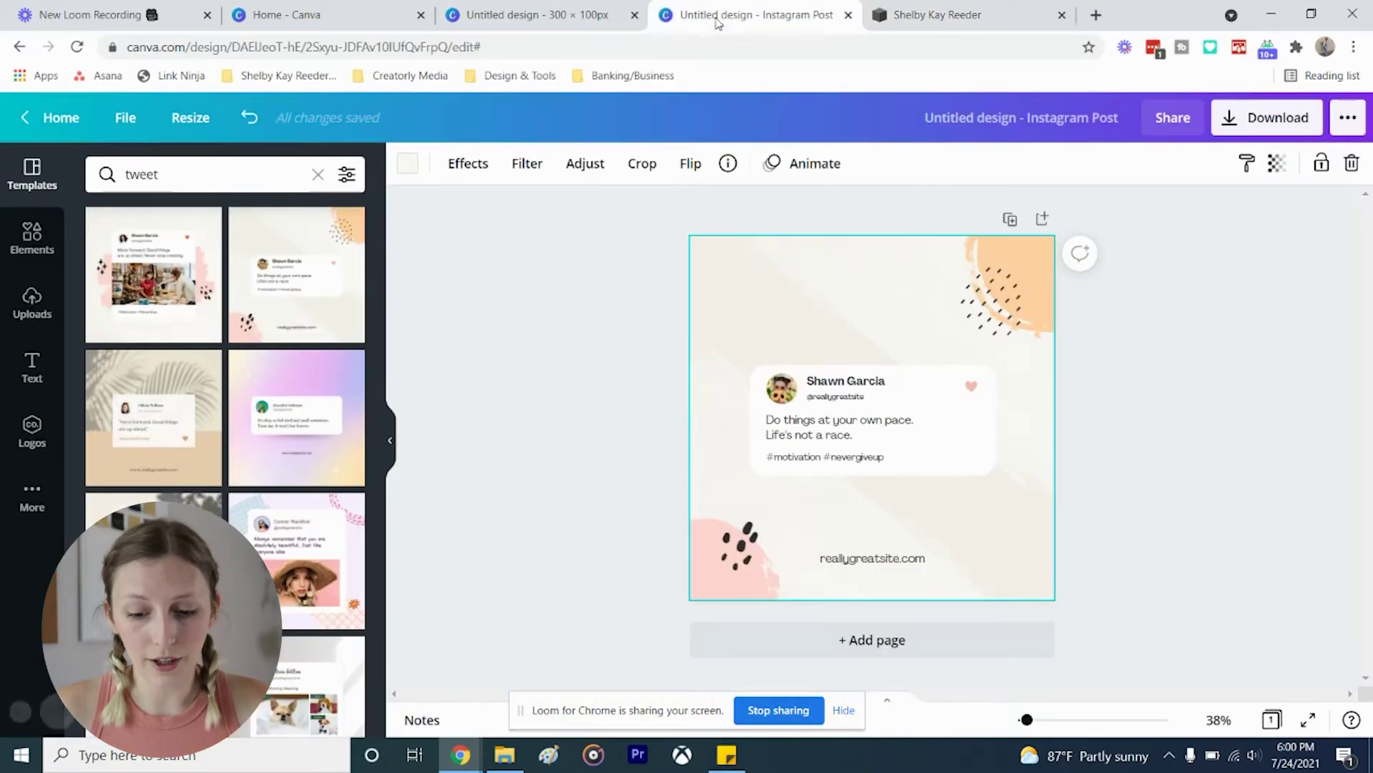
pyautogui.click(526, 5)
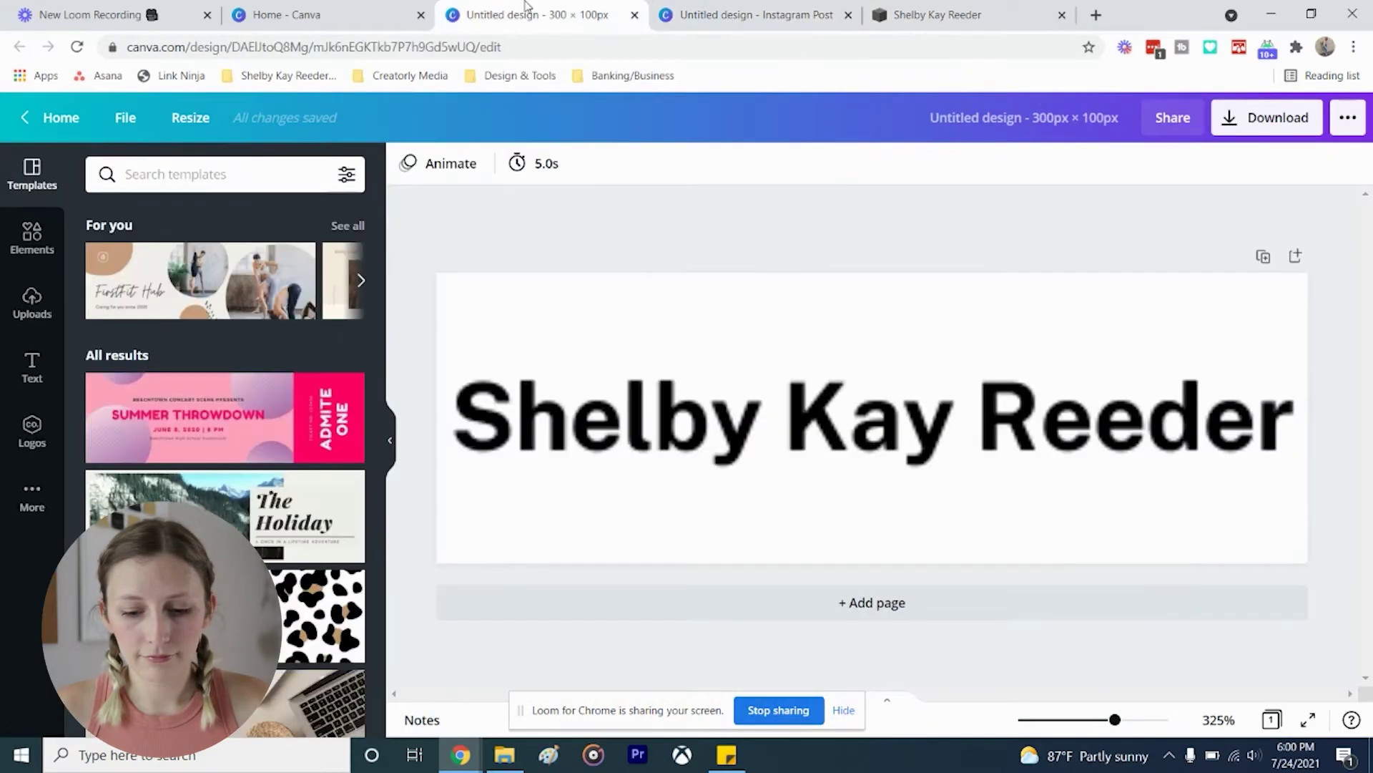
pyautogui.click(798, 377)
pyautogui.press('Delete')
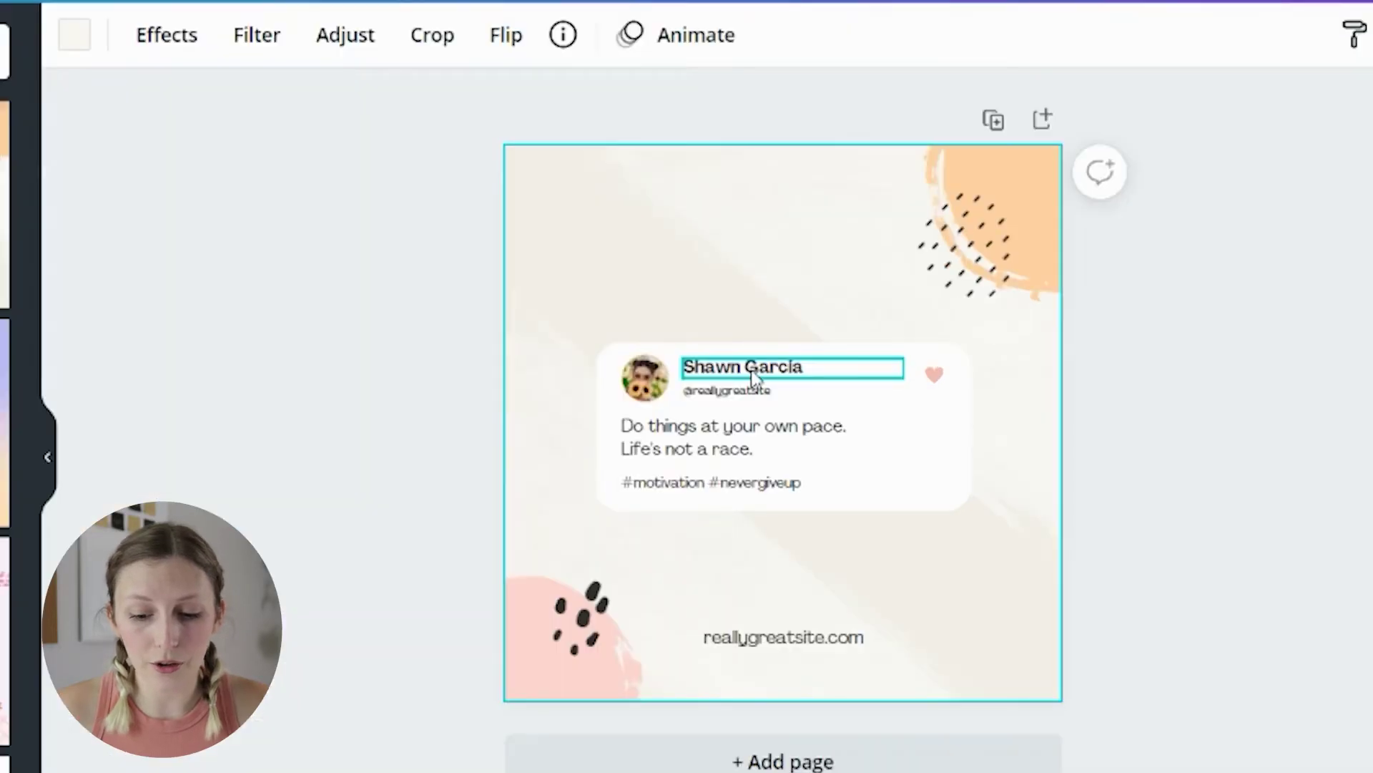
# Change the font of the display name on the tweet card to Public Sans.
pyautogui.click(852, 387)
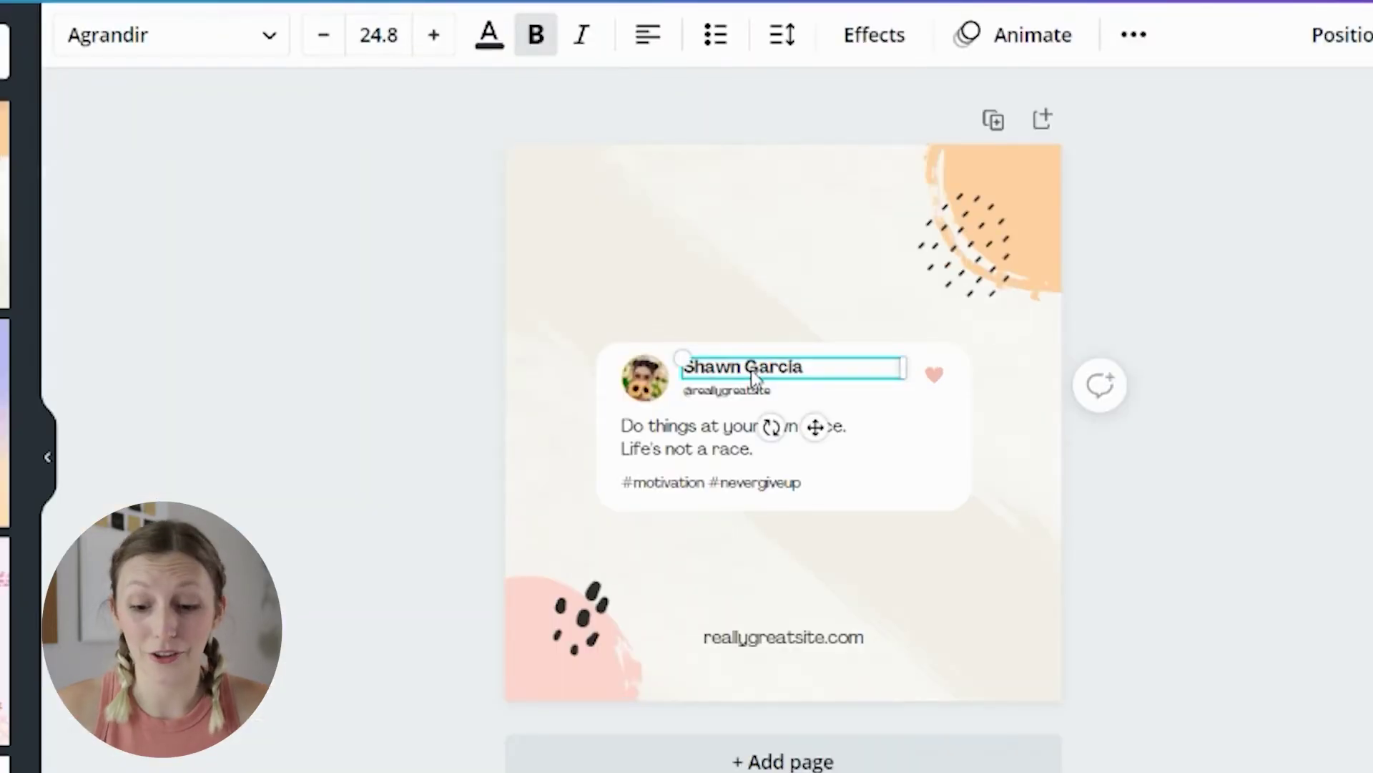
pyautogui.click(264, 36)
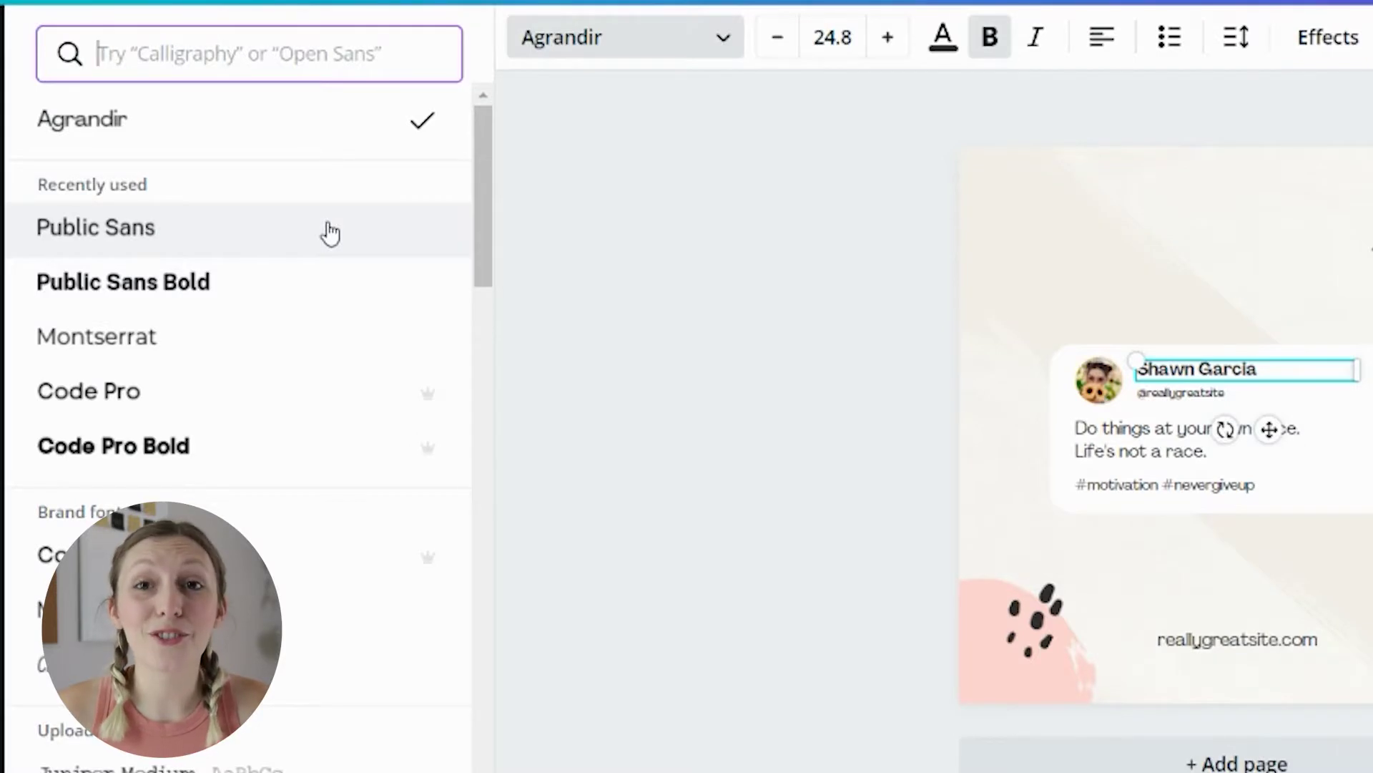
pyautogui.scroll(-15, 330, 233)
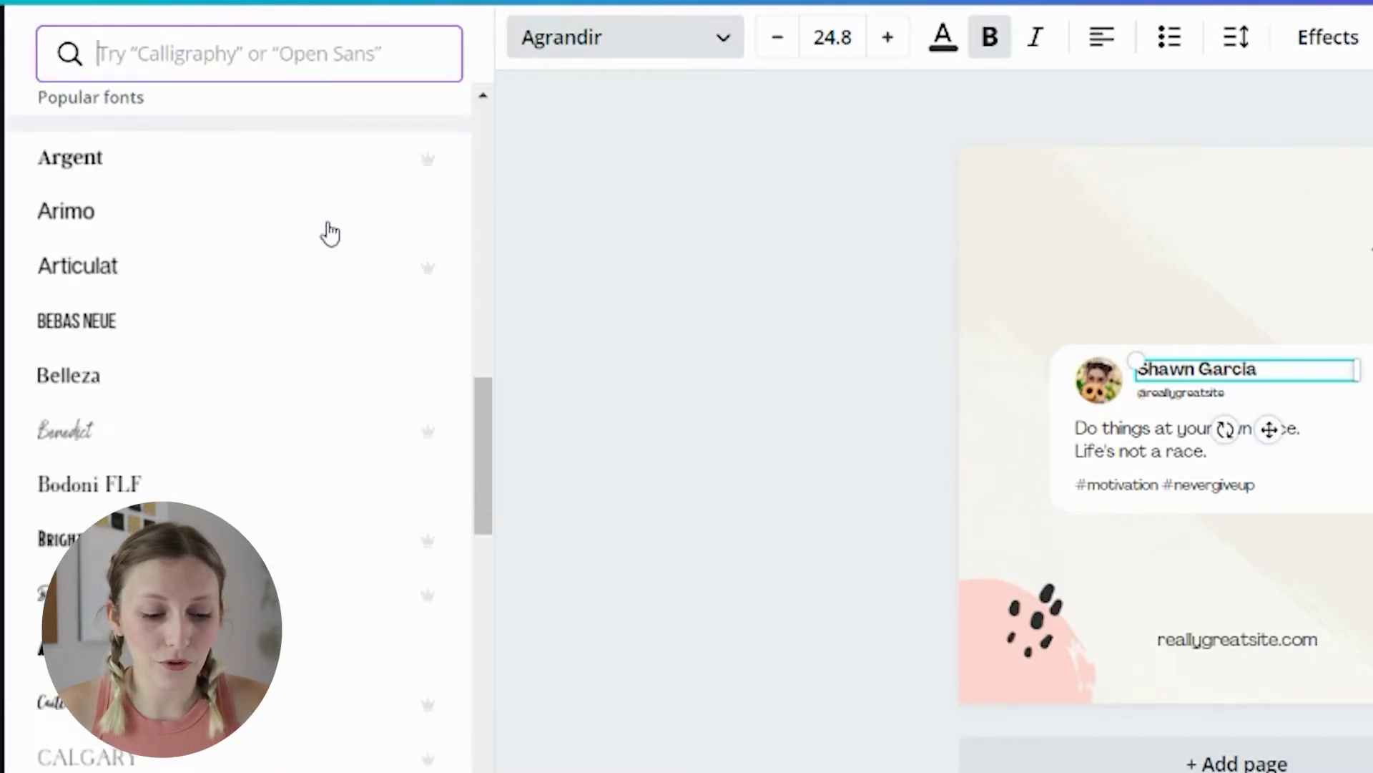
pyautogui.scroll(-20, 331, 233)
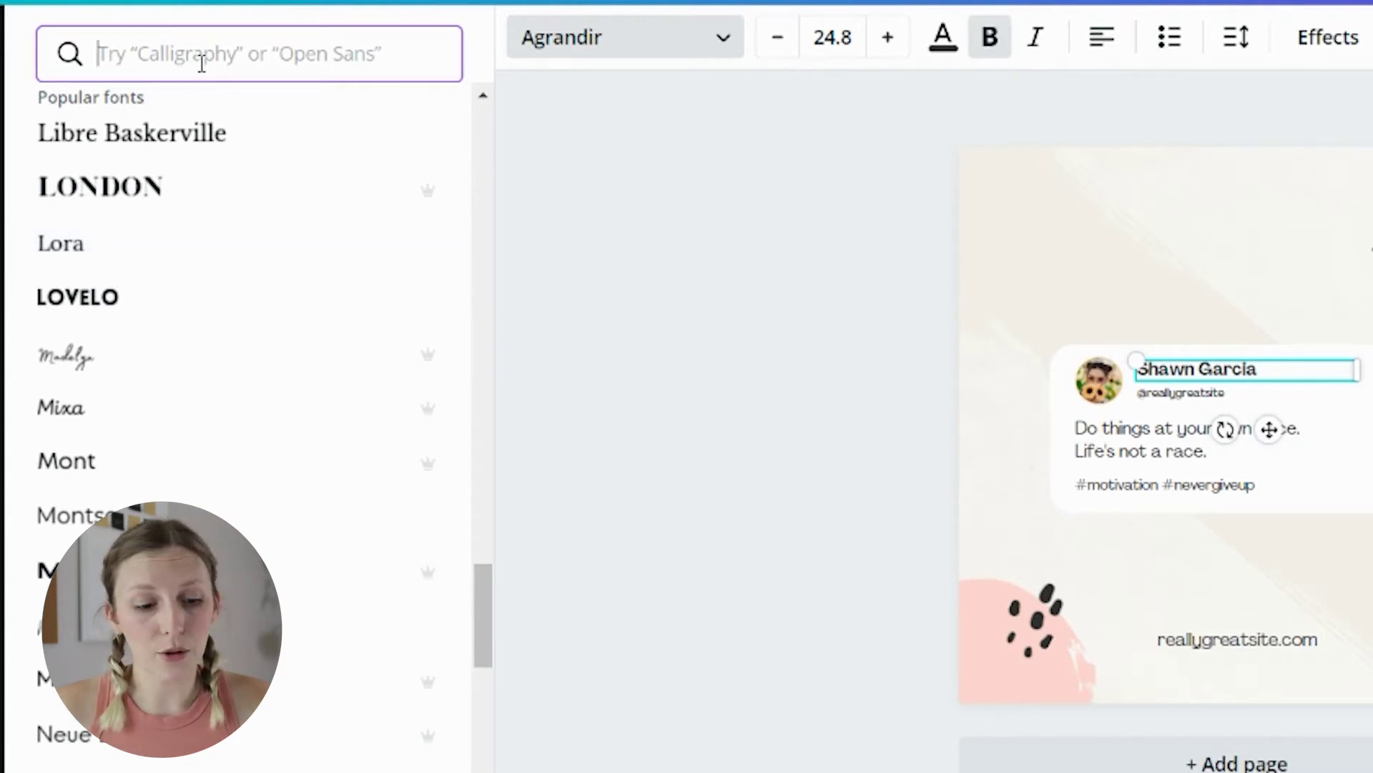
pyautogui.write('publi')
pyautogui.click(107, 200)
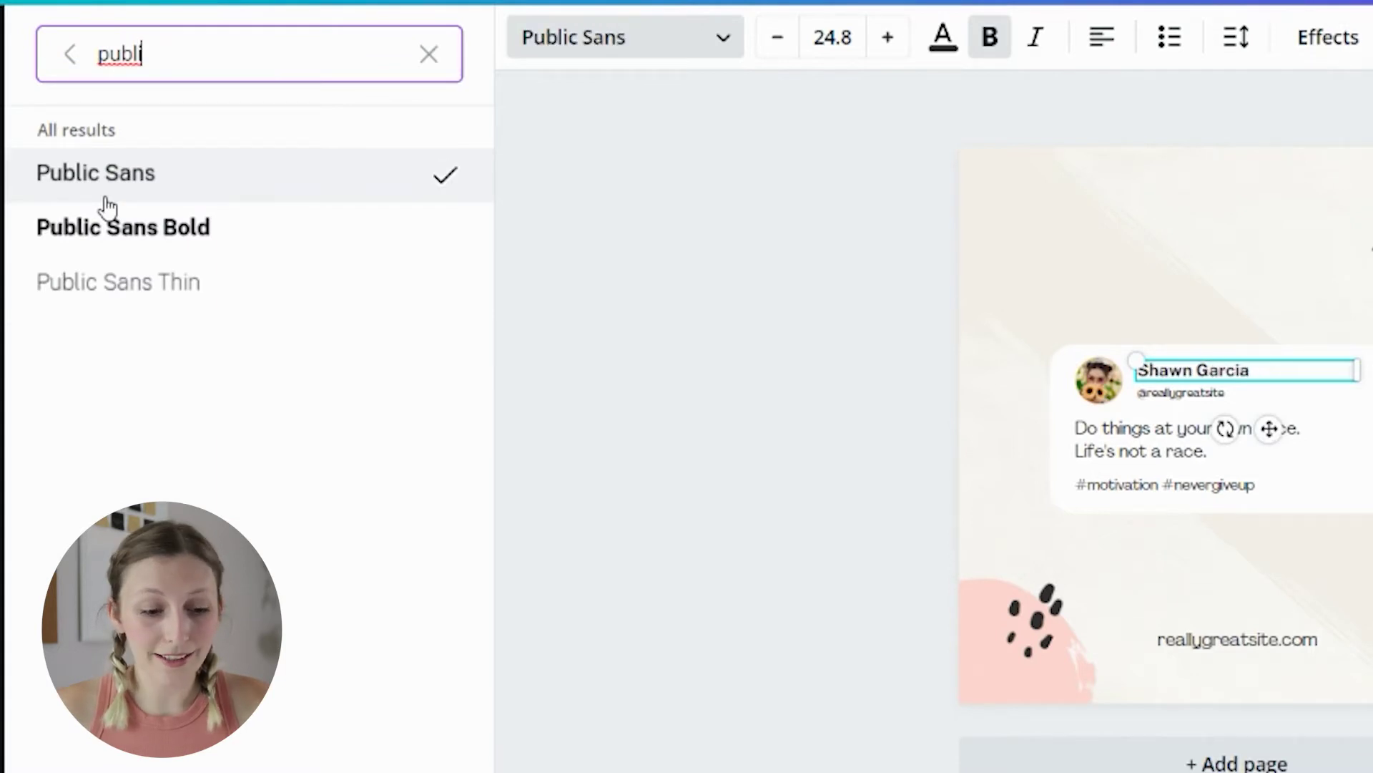
# Apply the Public Sans font to the card's handle, quote and hashtags and to the website line below the card.
pyautogui.click(1164, 400)
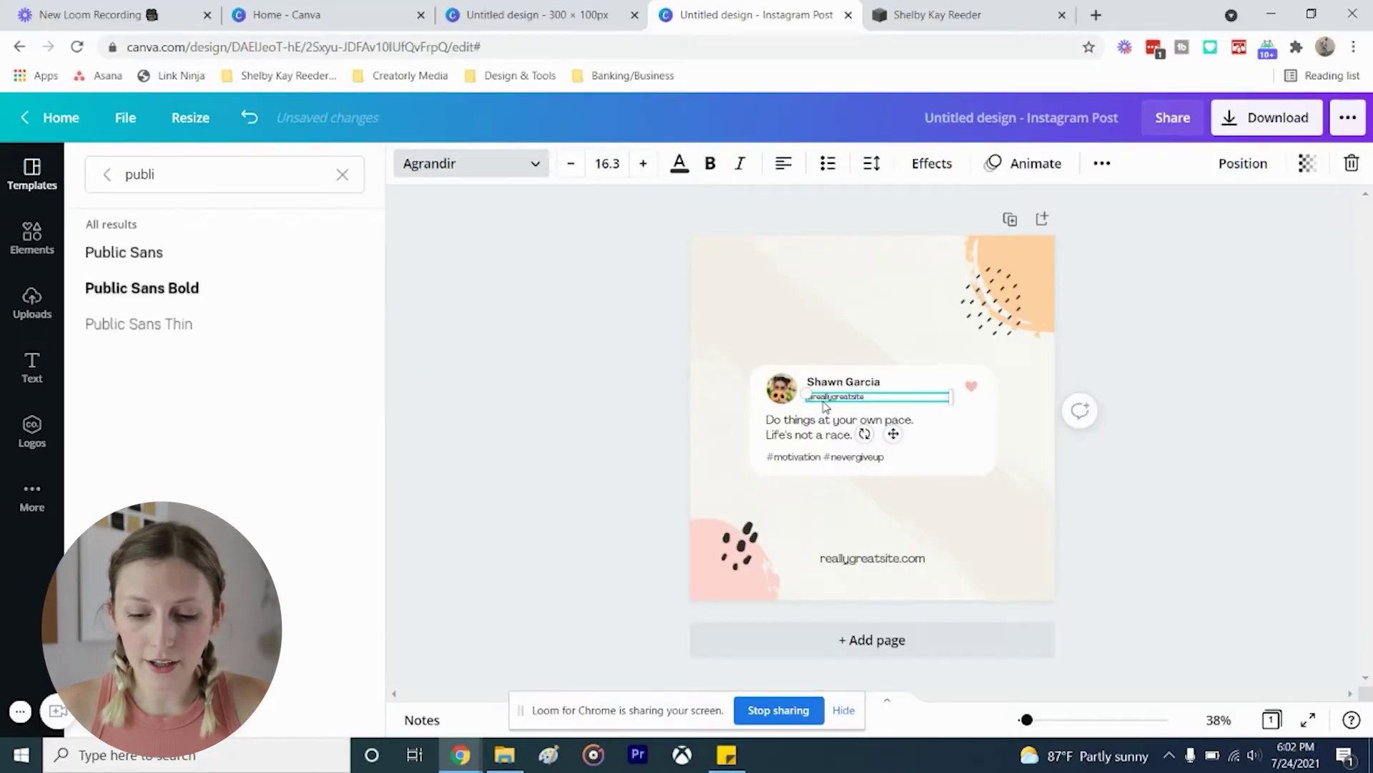
pyautogui.click(196, 256)
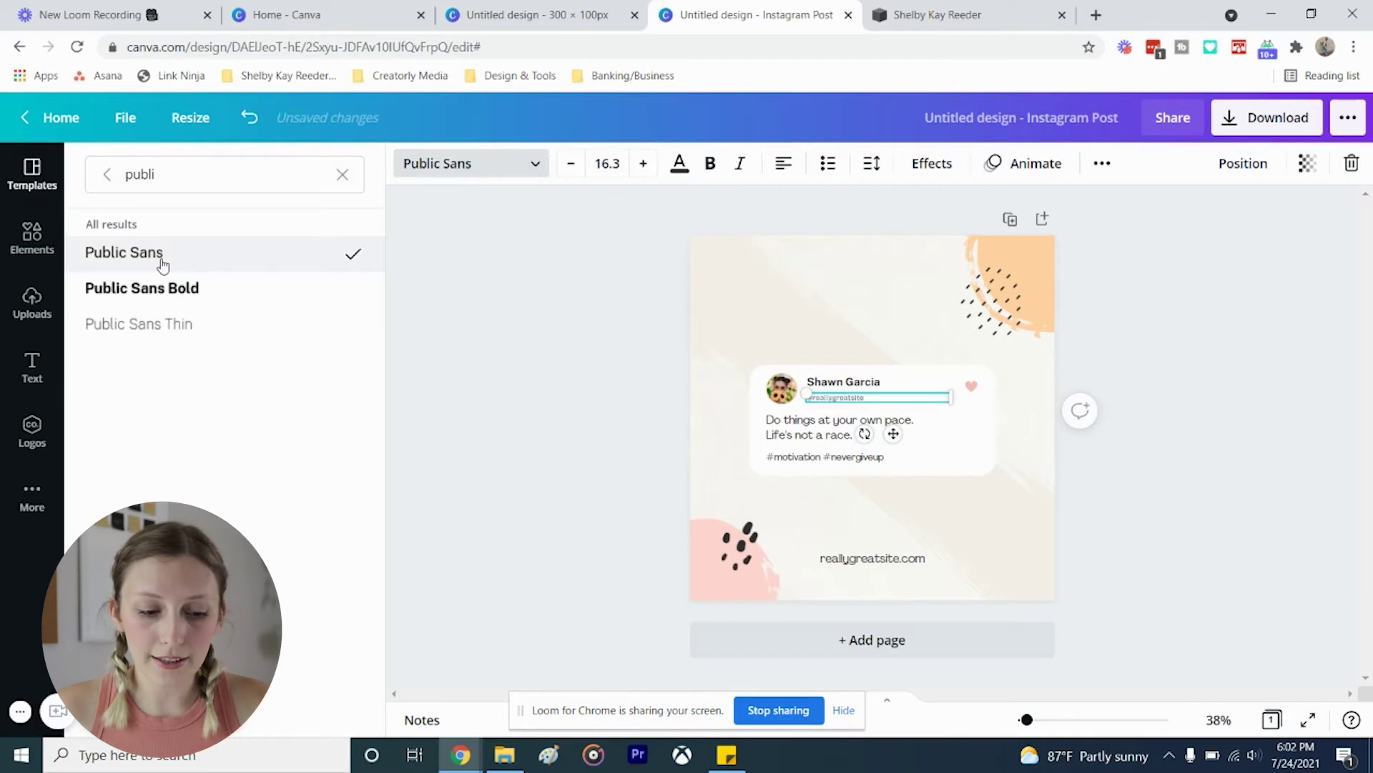
pyautogui.click(776, 445)
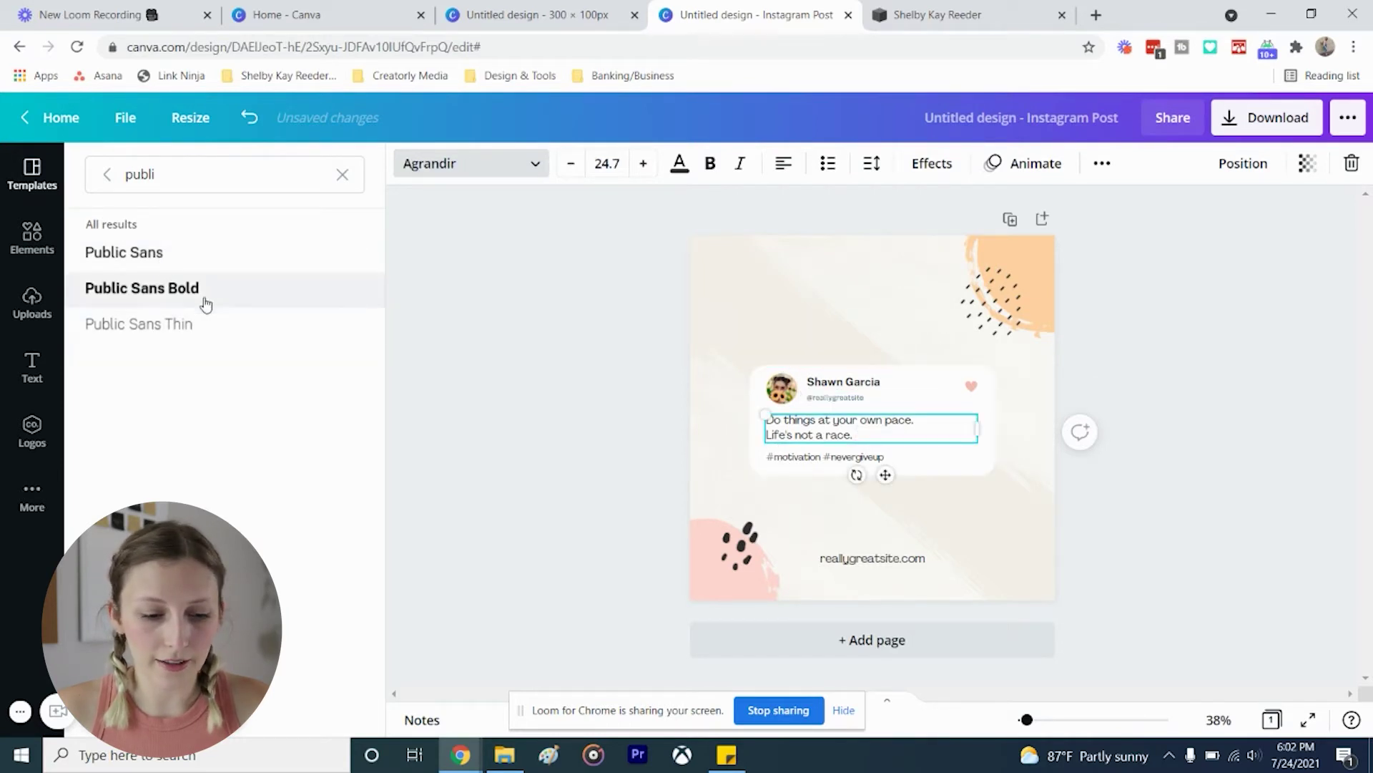
pyautogui.click(201, 275)
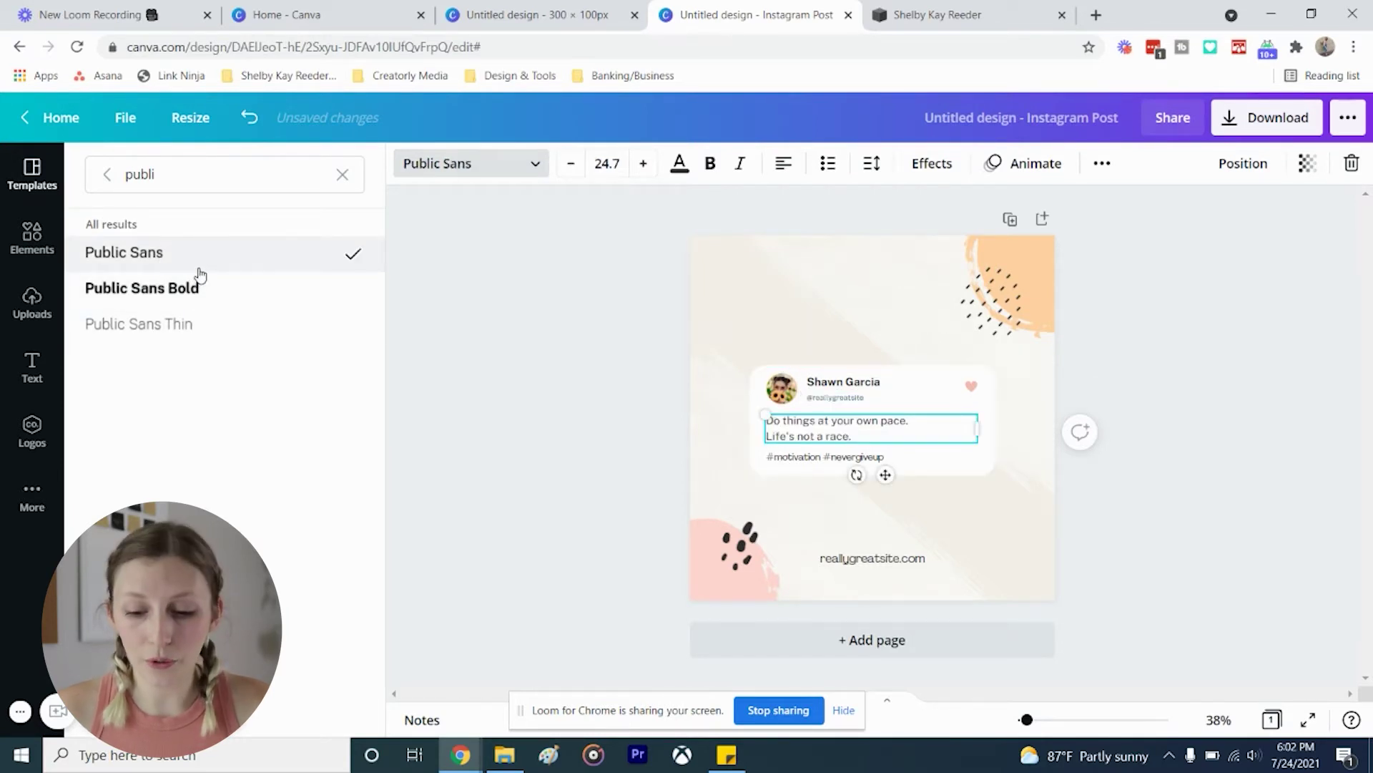
pyautogui.click(820, 458)
pyautogui.click(809, 462)
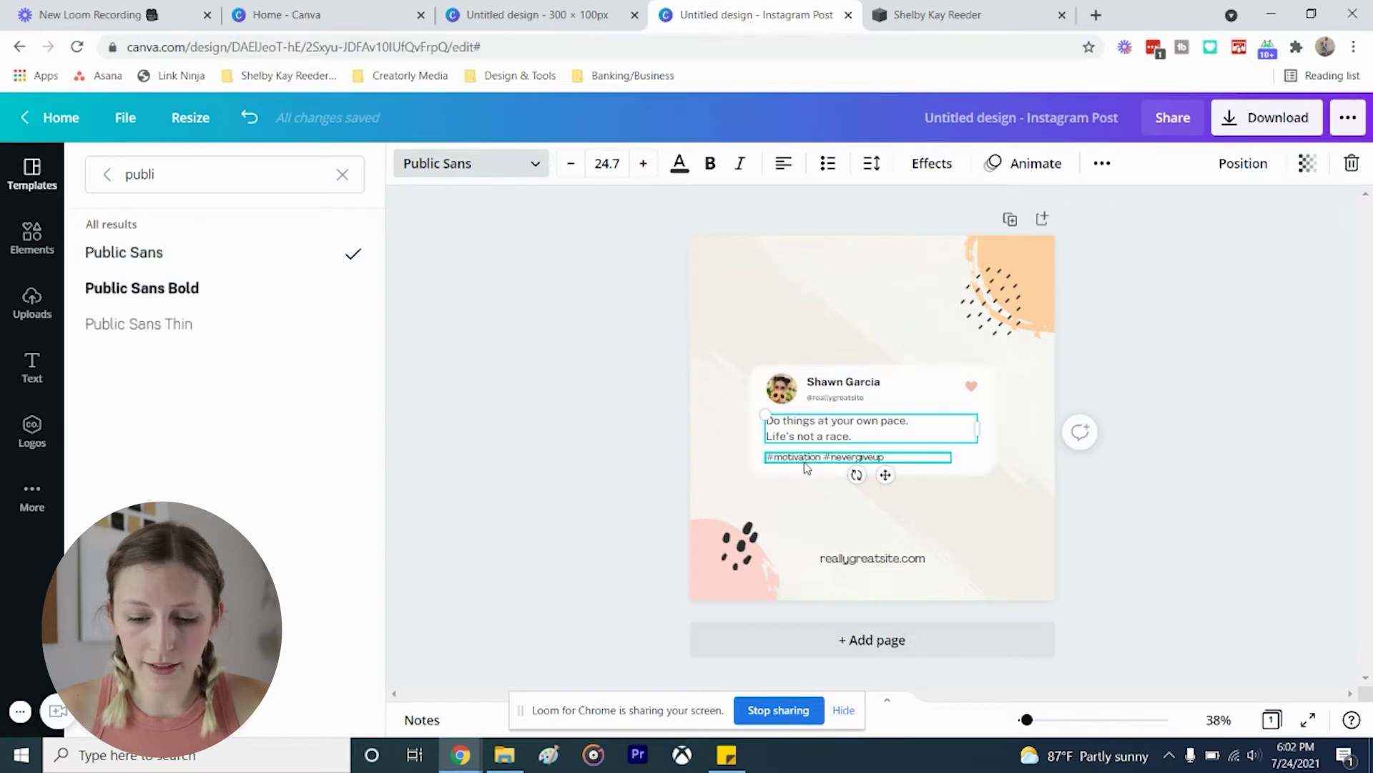
pyautogui.click(297, 262)
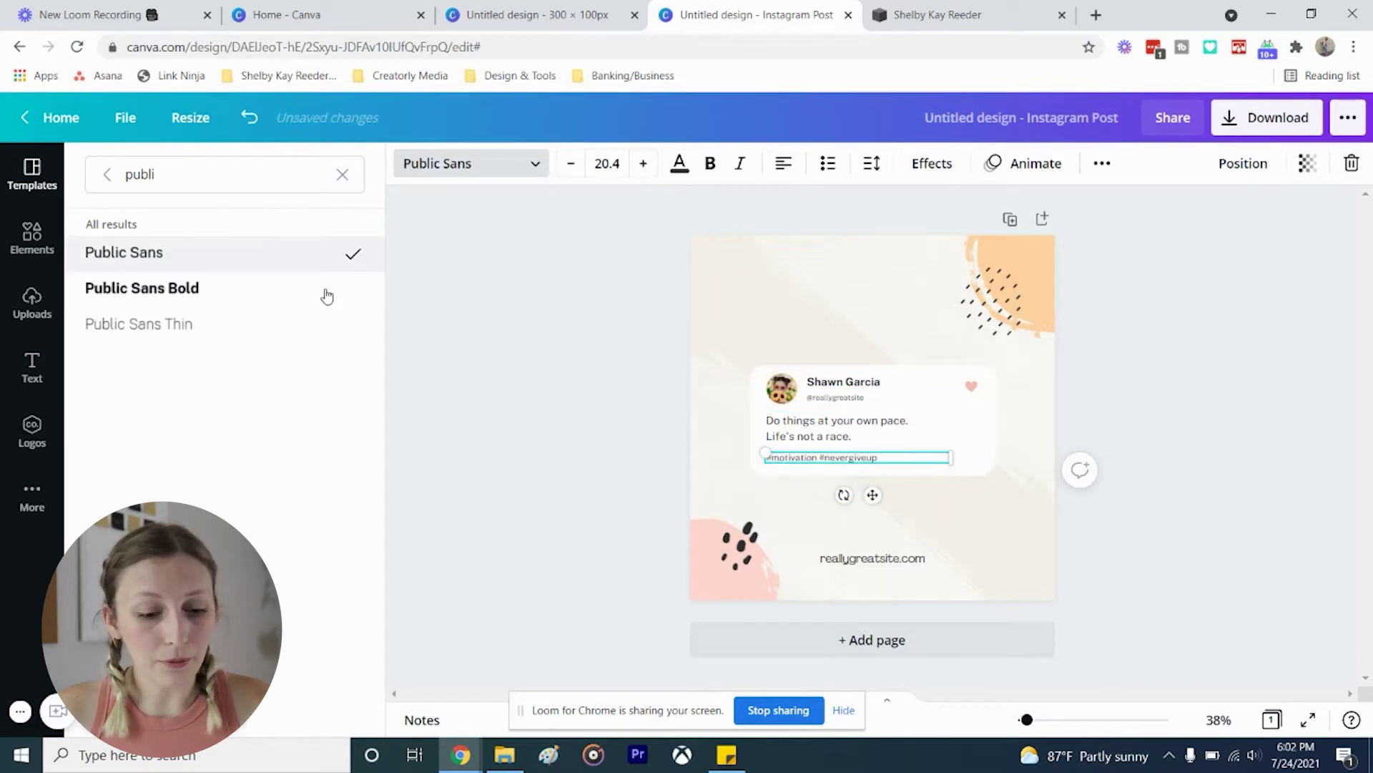
pyautogui.click(885, 569)
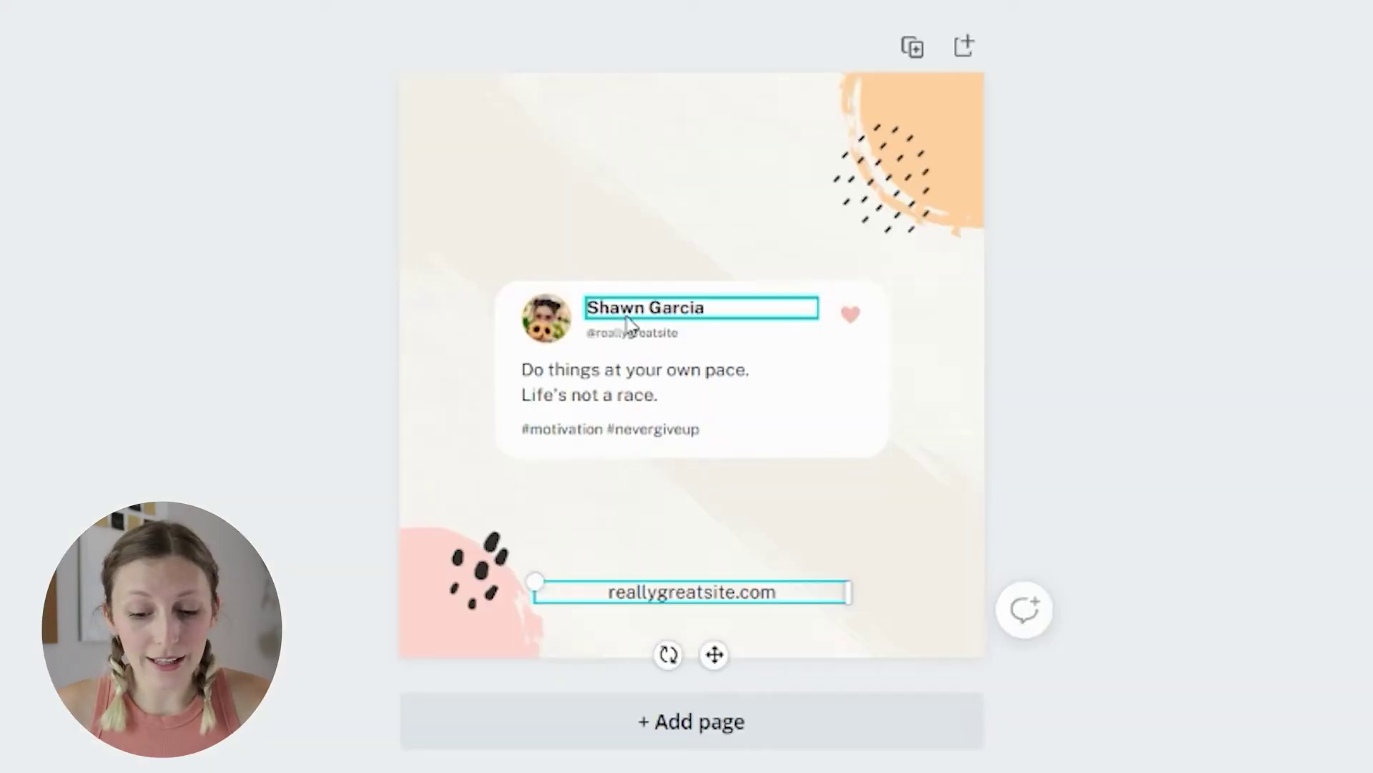
# Replace the placeholder display name on the tweet card with the creator's full name.
pyautogui.click(832, 386)
pyautogui.click(832, 386)
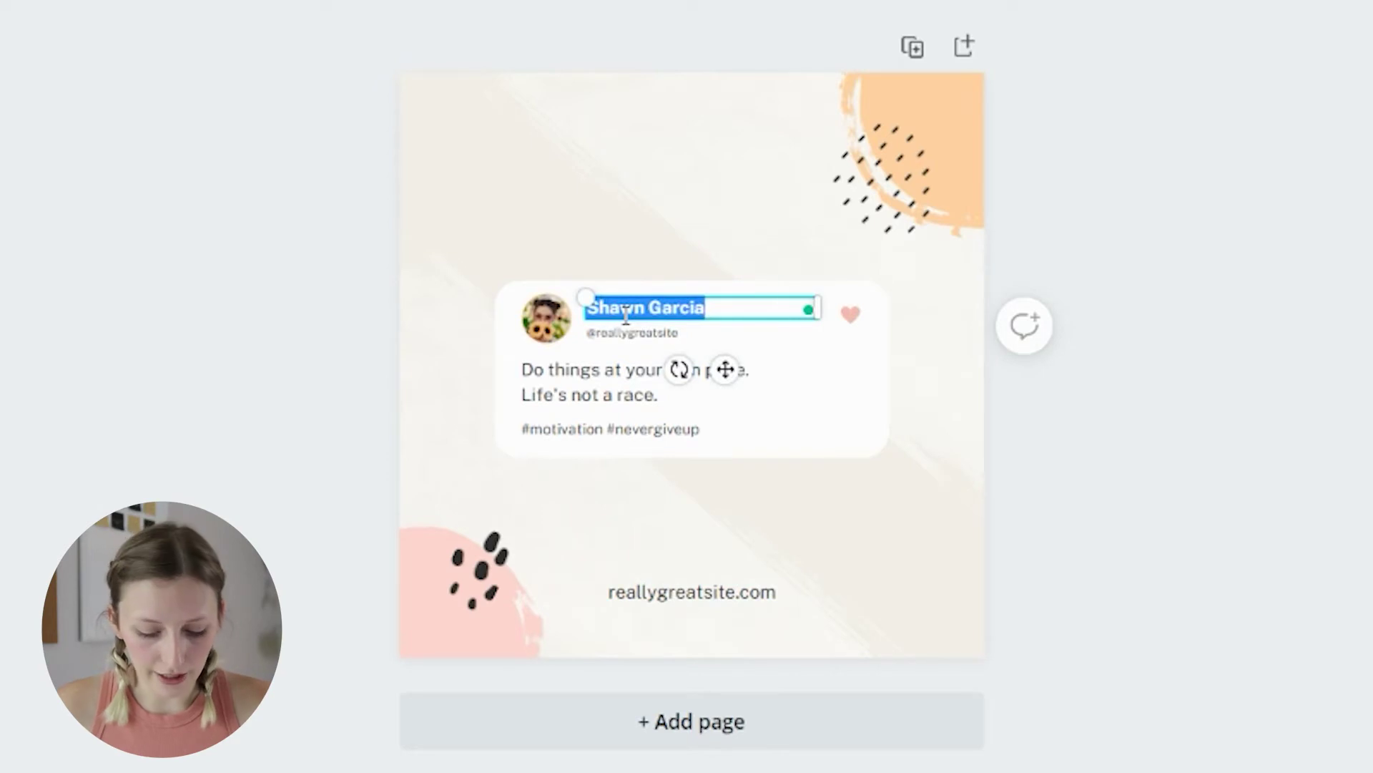
pyautogui.write('Shelby Kat')
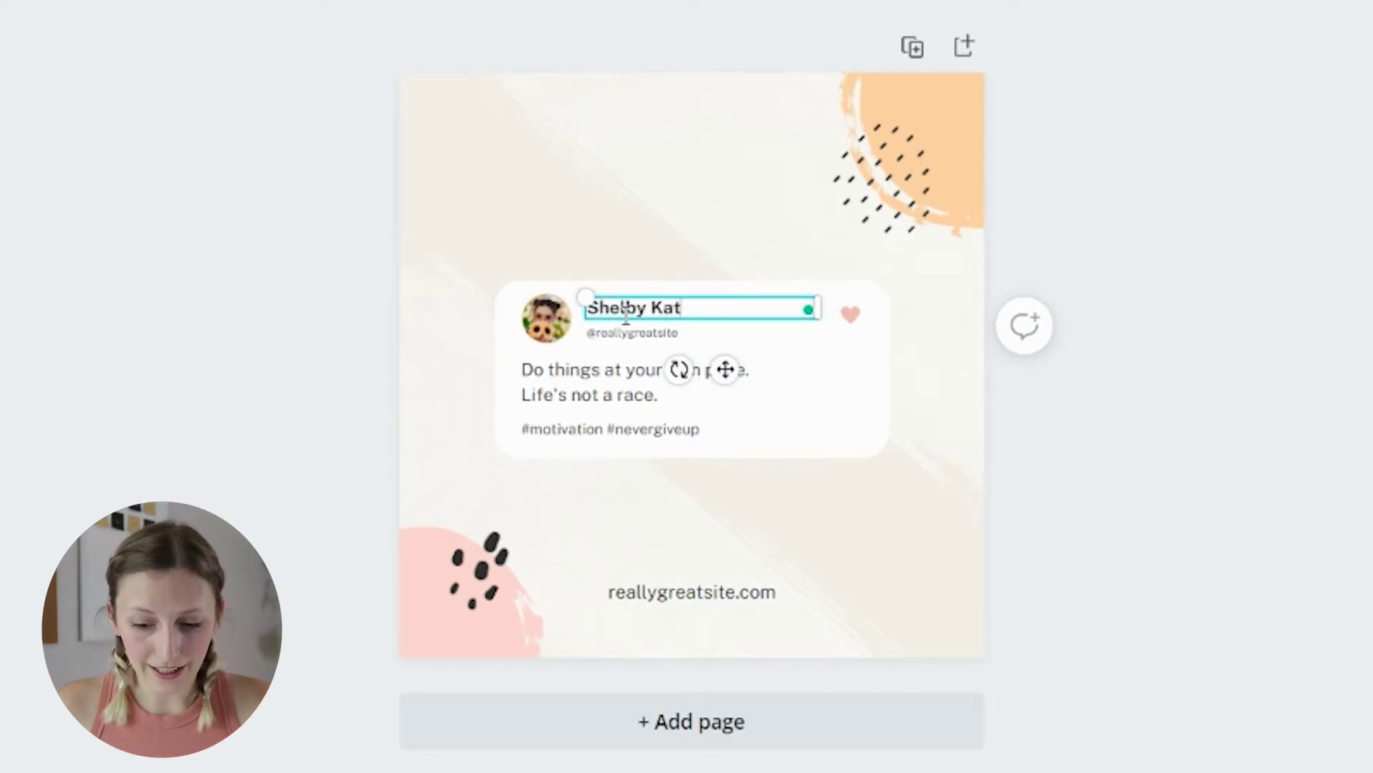
pyautogui.press('BackSpace')
pyautogui.write('y Reeder')
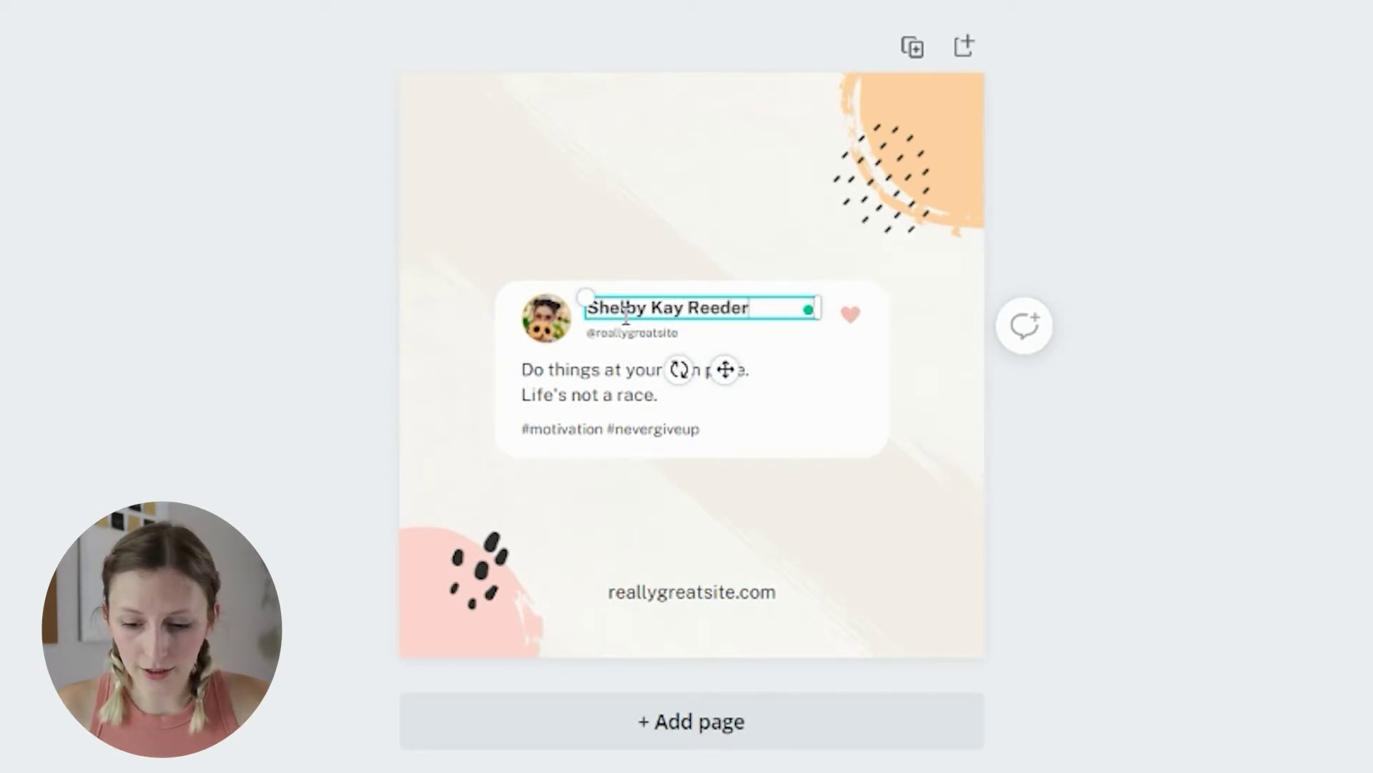
# Replace the placeholder handle under the display name with the creator's own social handle.
pyautogui.doubleClick(627, 333)
pyautogui.press('BackSpace')
pyautogui.write('#shelbykayreeder')
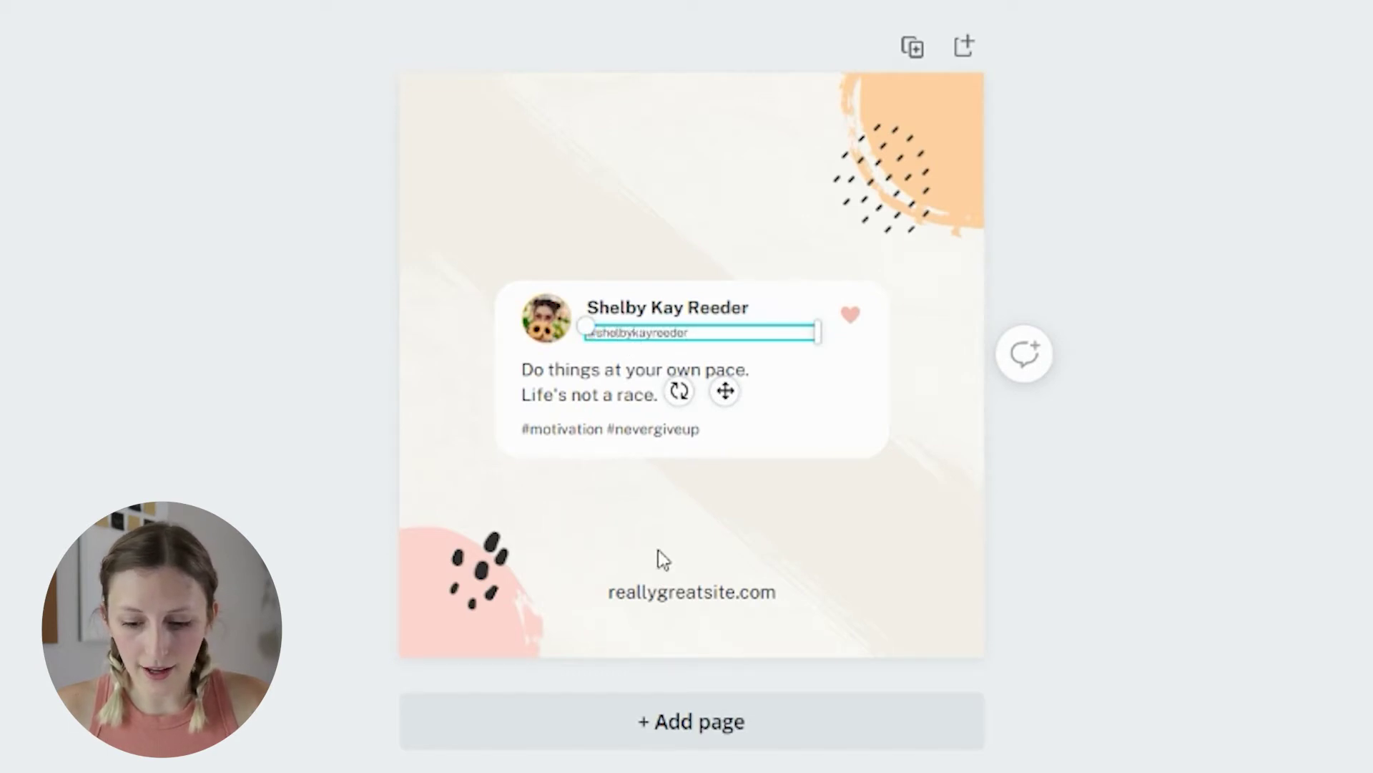
# Replace "reallygreatsite" in the website line with the creator's own domain name, keeping the .com ending.
pyautogui.click(674, 605)
pyautogui.doubleClick(675, 605)
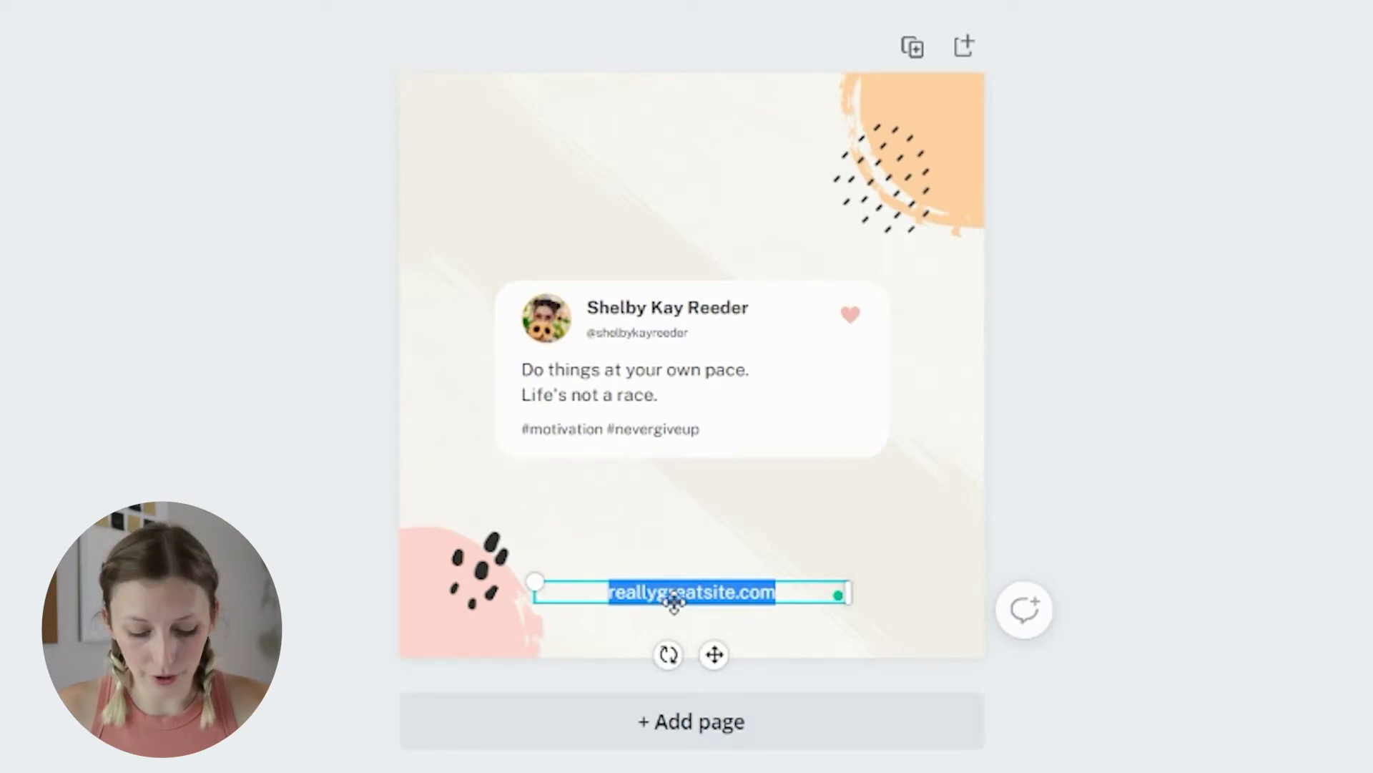
pyautogui.doubleClick(721, 598)
pyautogui.write('shelbyka')
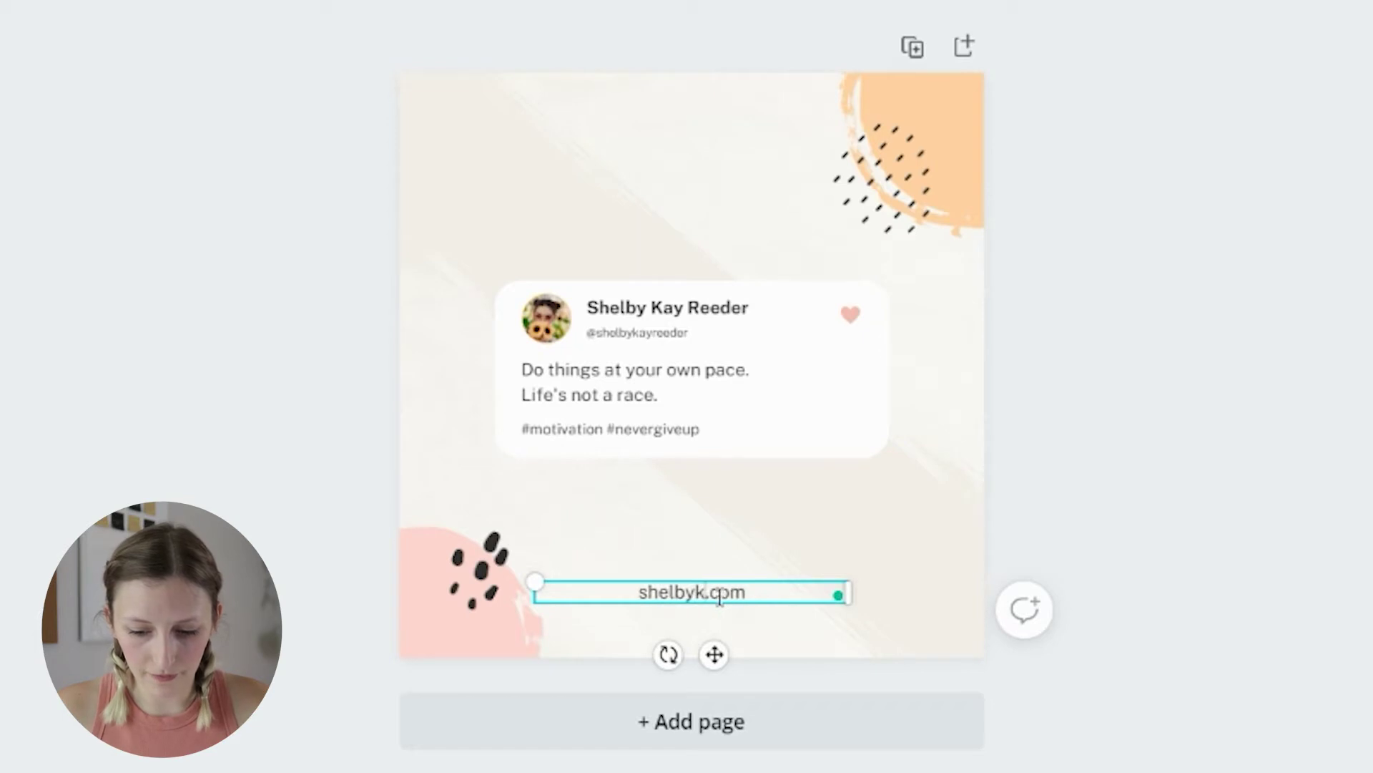
pyautogui.write('yreeder')
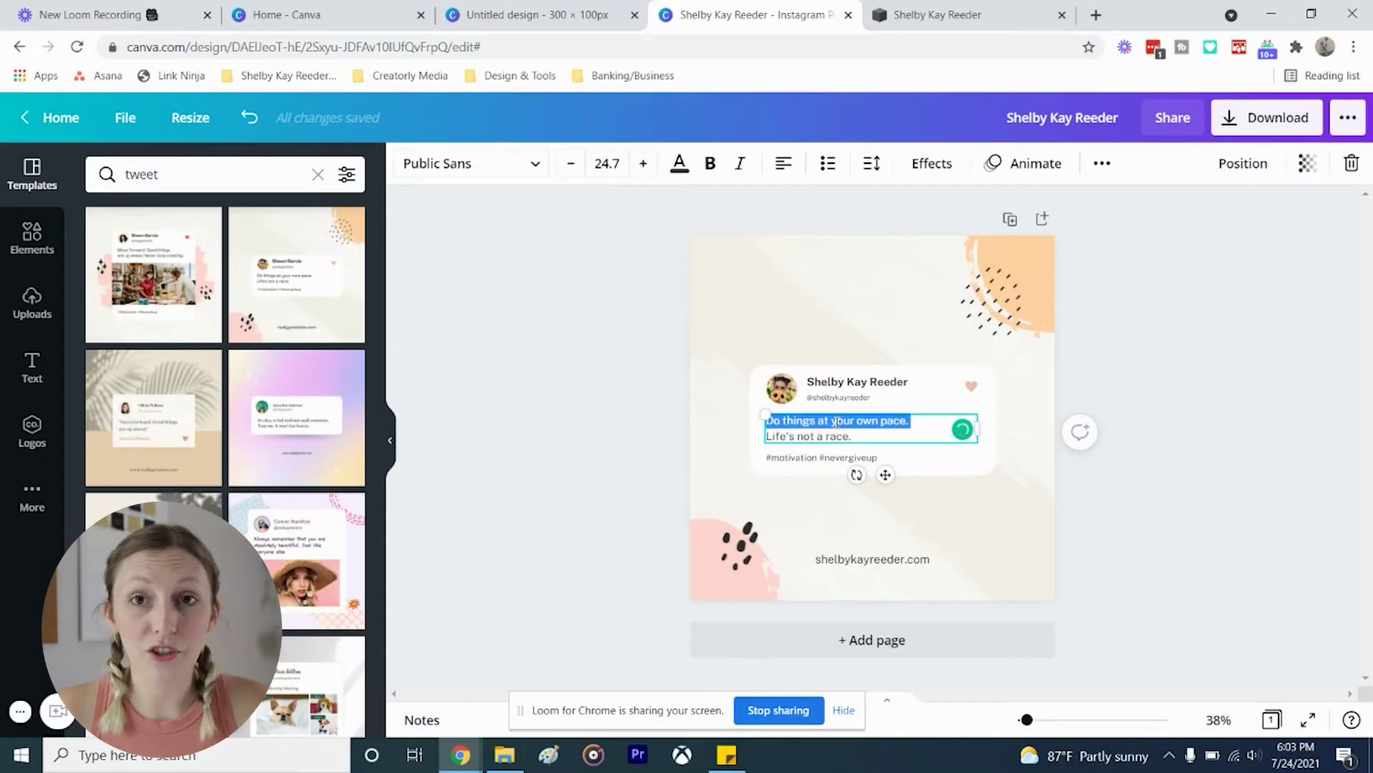
# Delete the "#motivation #nevergiveup" hashtag line from the tweet card, leaving the quote text as it is.
pyautogui.click(835, 422)
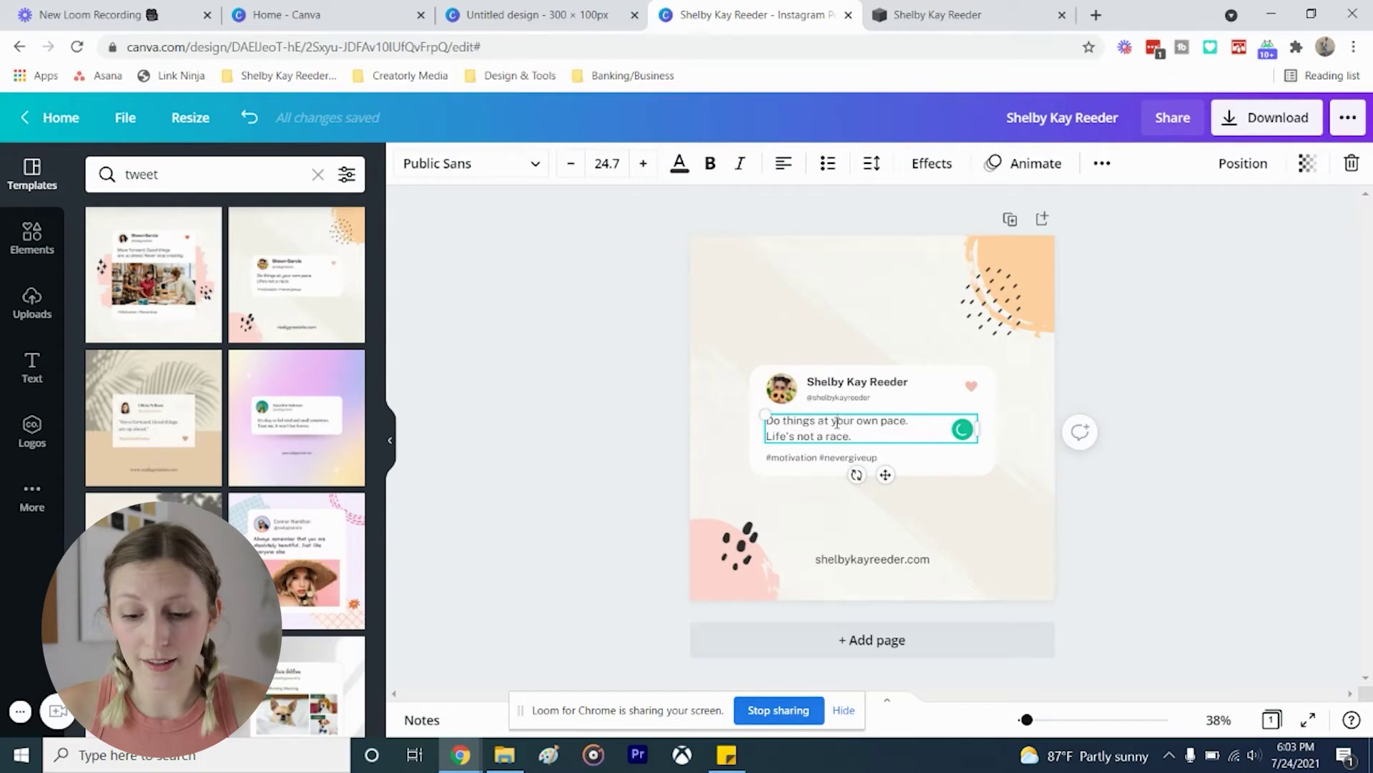
pyautogui.click(805, 458)
pyautogui.press('Delete')
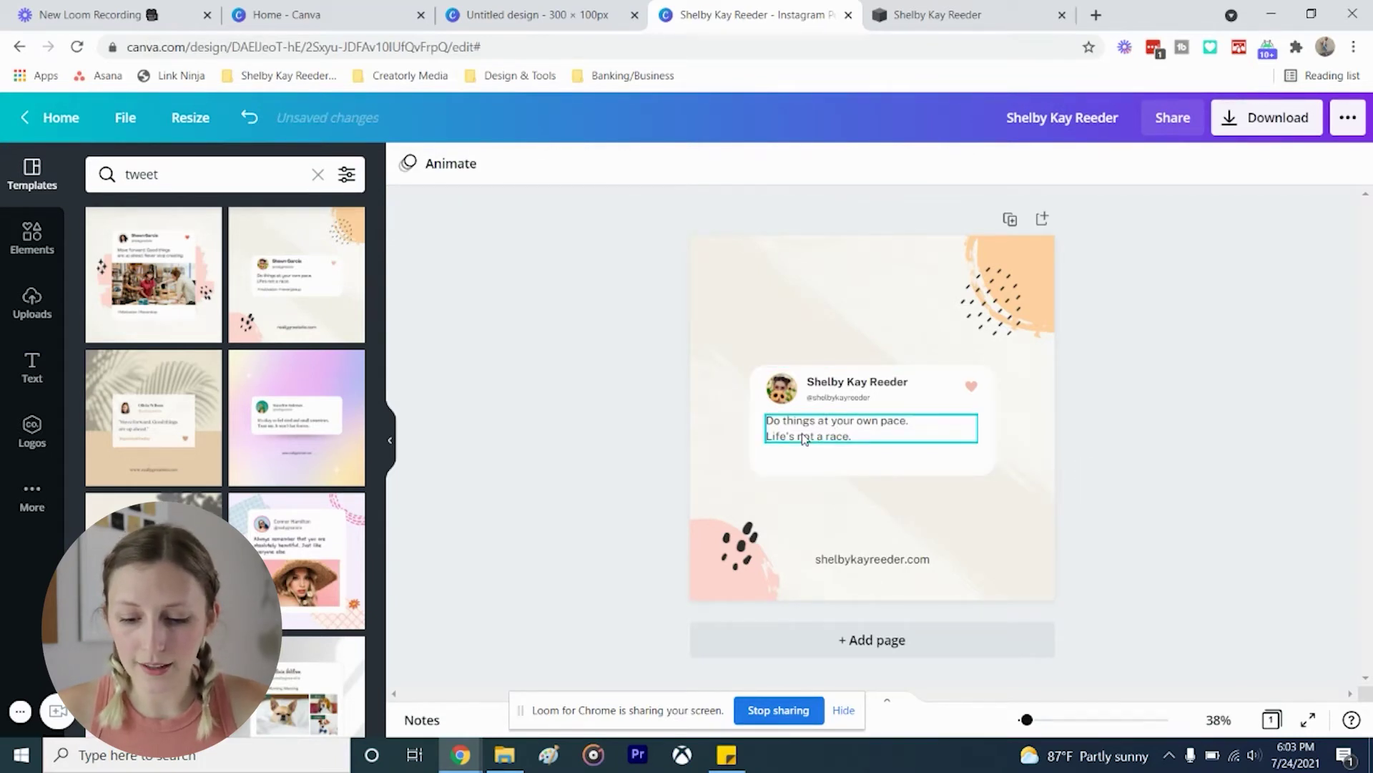
pyautogui.click(827, 501)
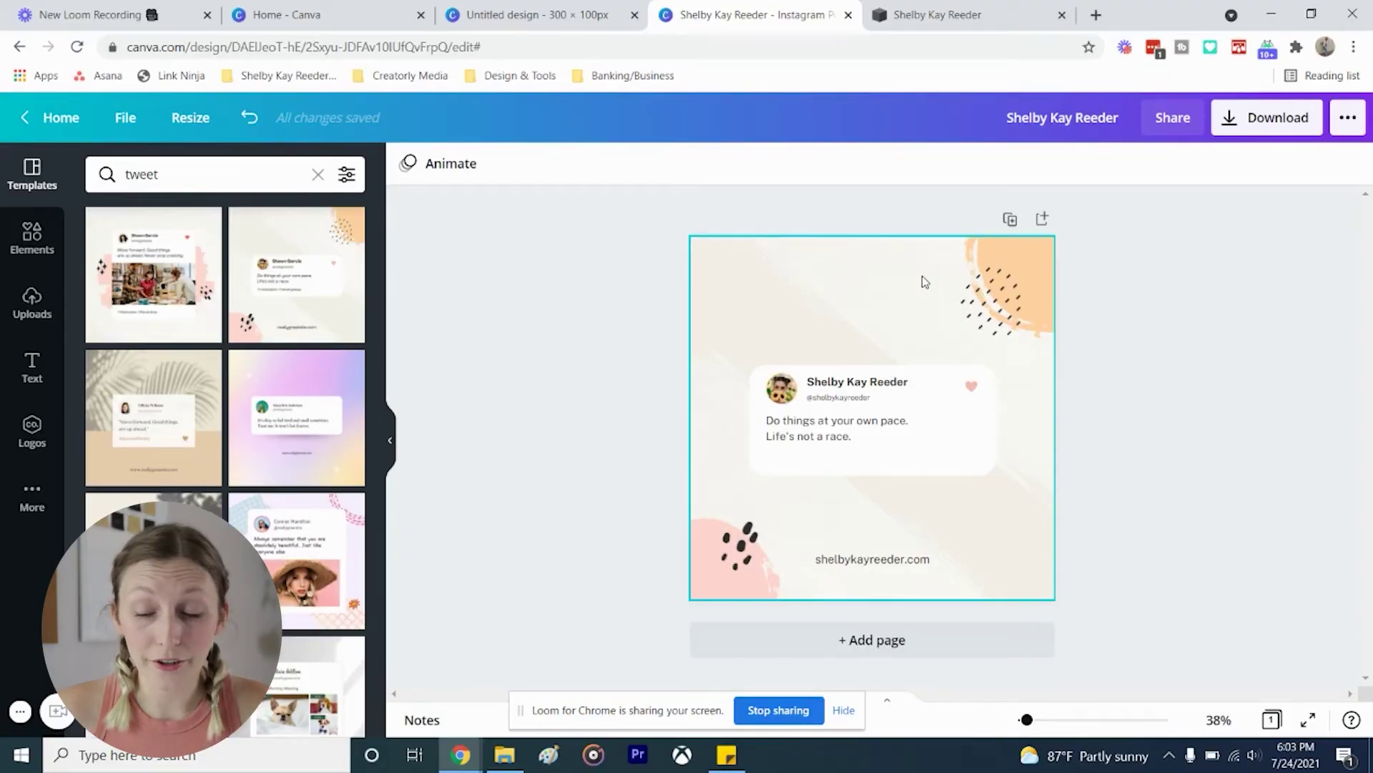
# Recolor the post's cream background with the turquoise from the creator's brand palette.
pyautogui.click(922, 276)
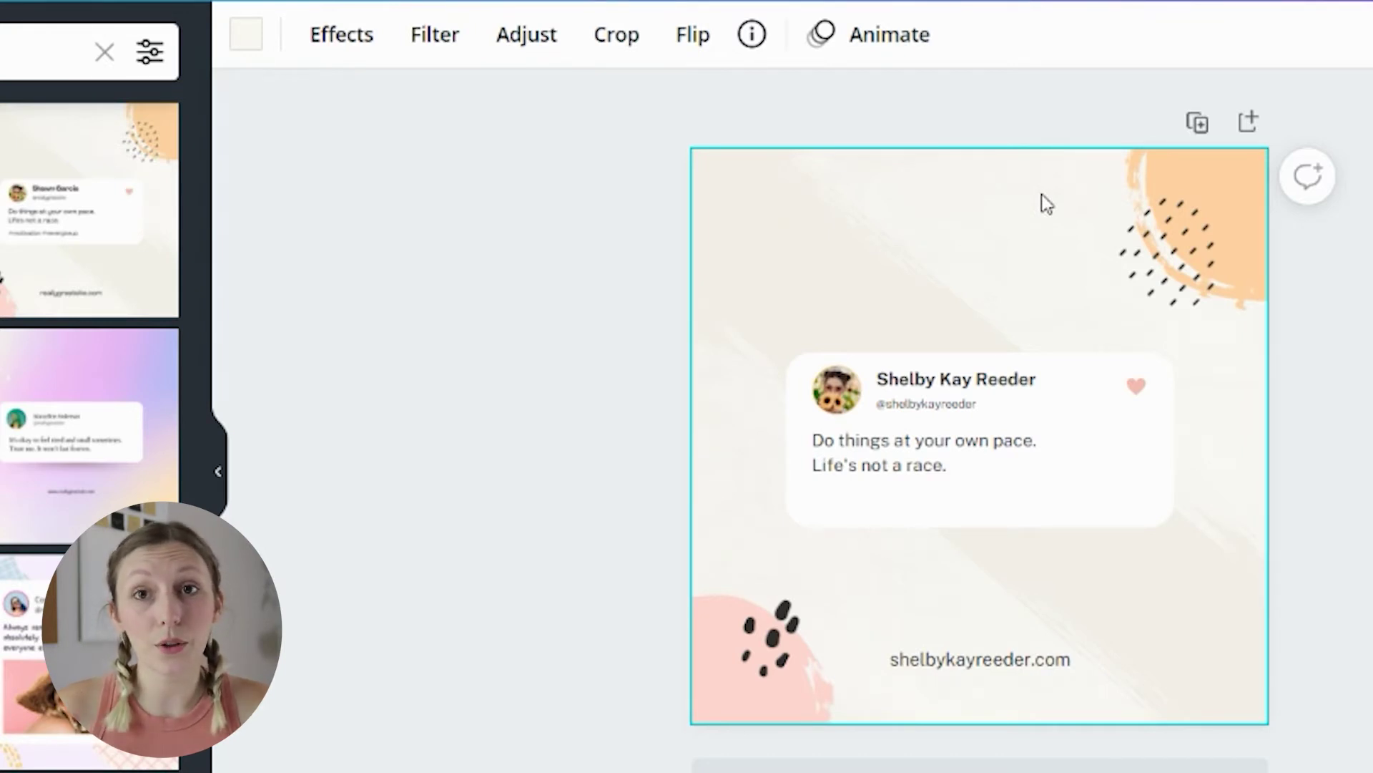
pyautogui.click(249, 43)
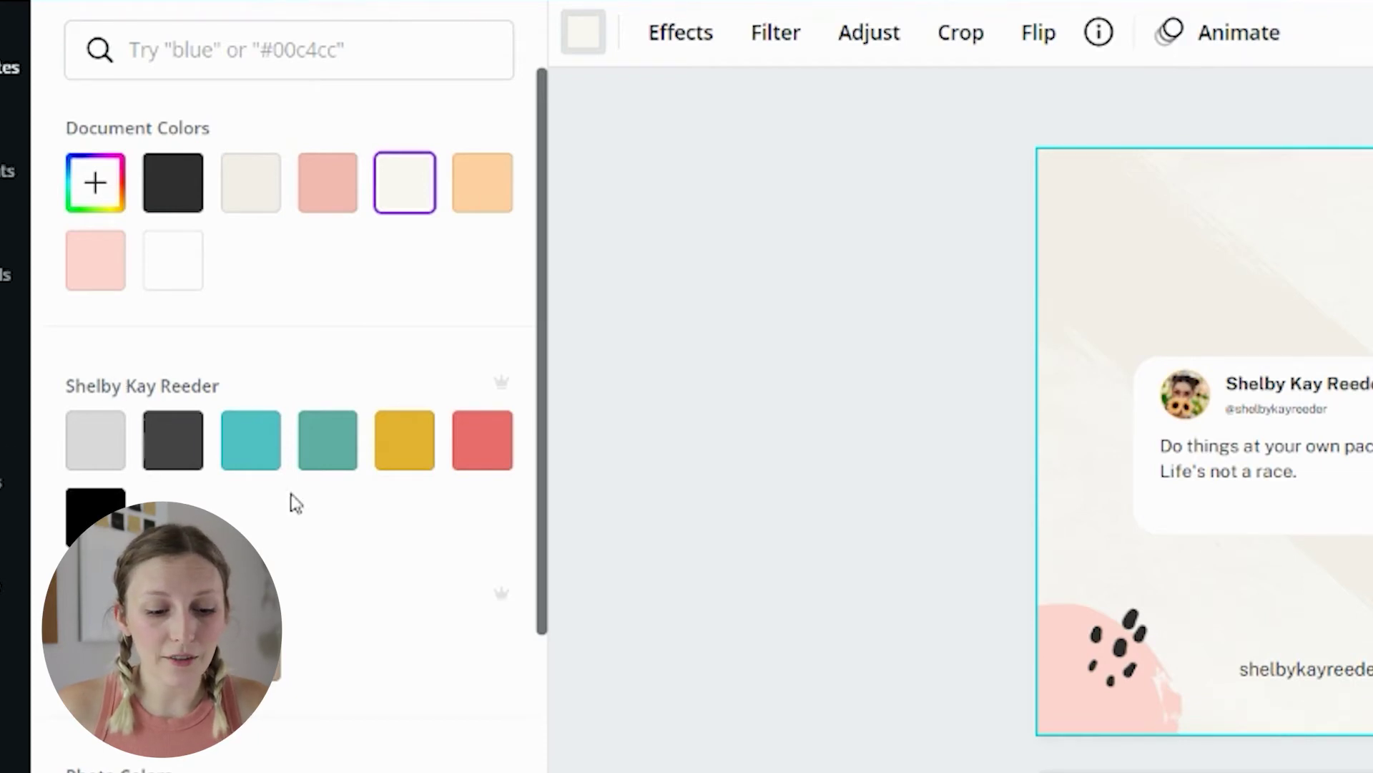
pyautogui.scroll(-6, 286, 394)
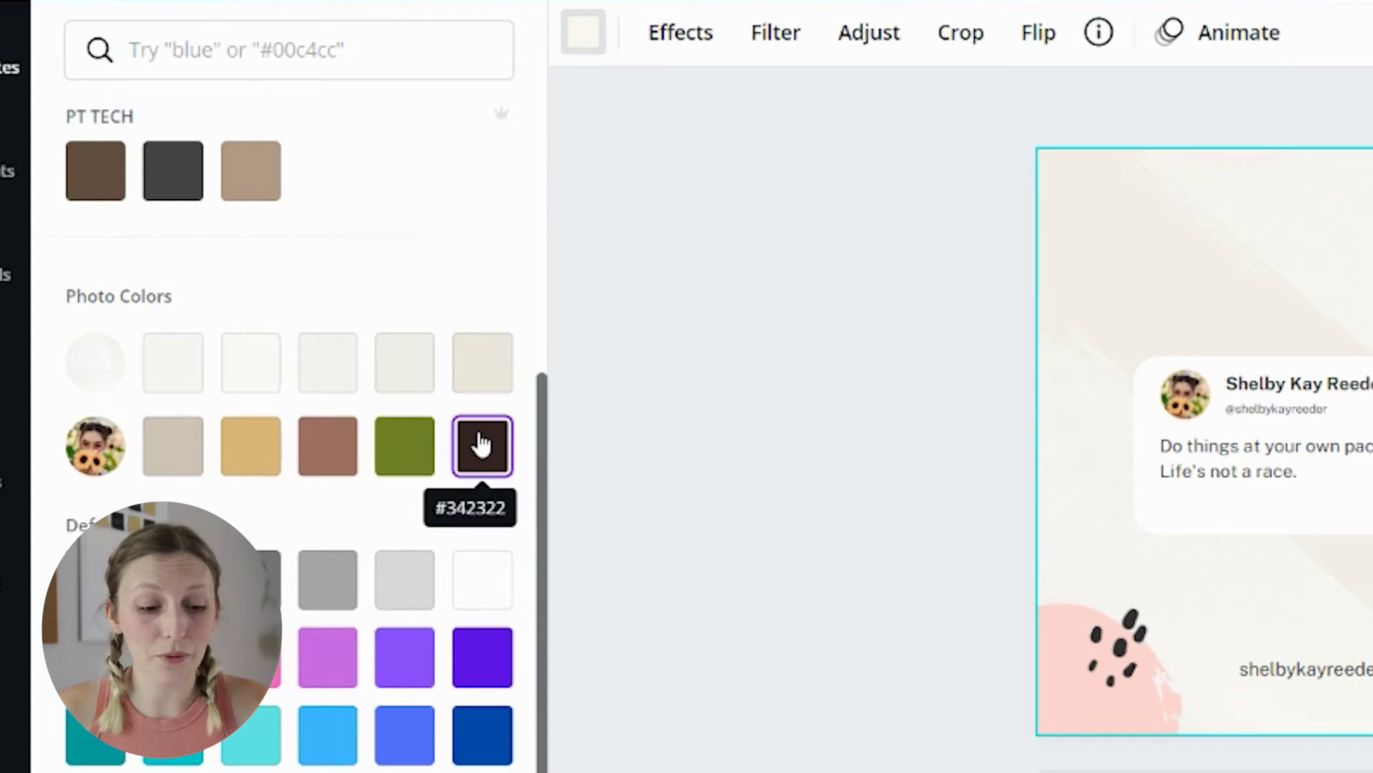
pyautogui.scroll(-1, 244, 751)
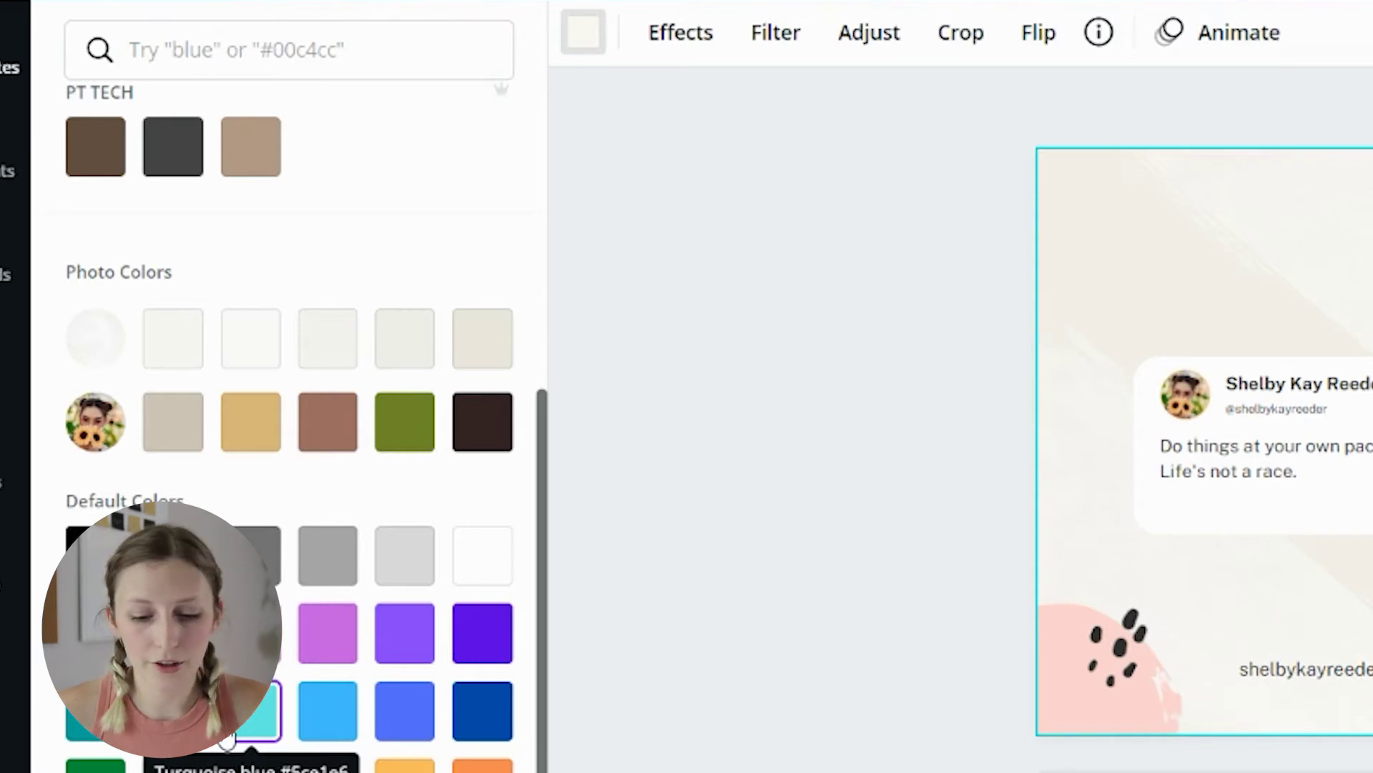
pyautogui.scroll(5, 226, 741)
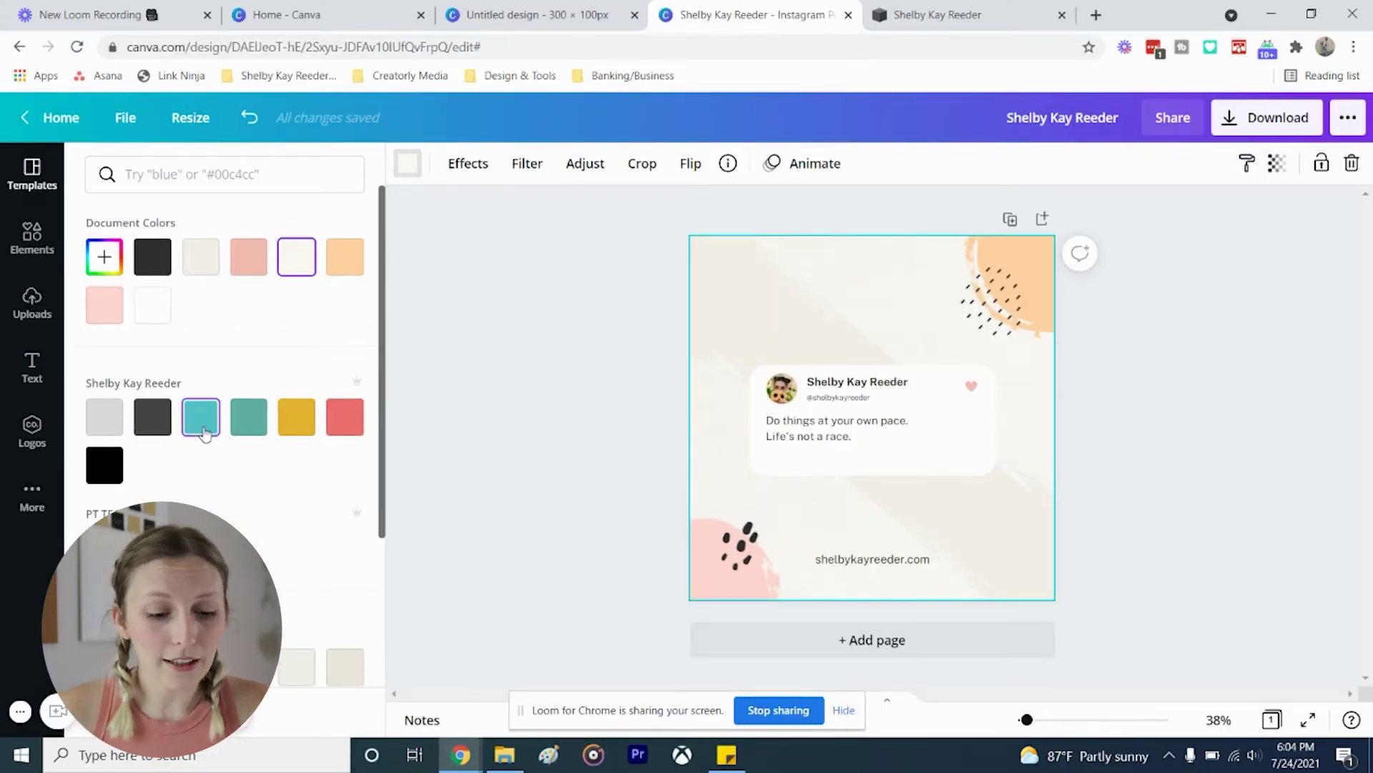
pyautogui.click(204, 431)
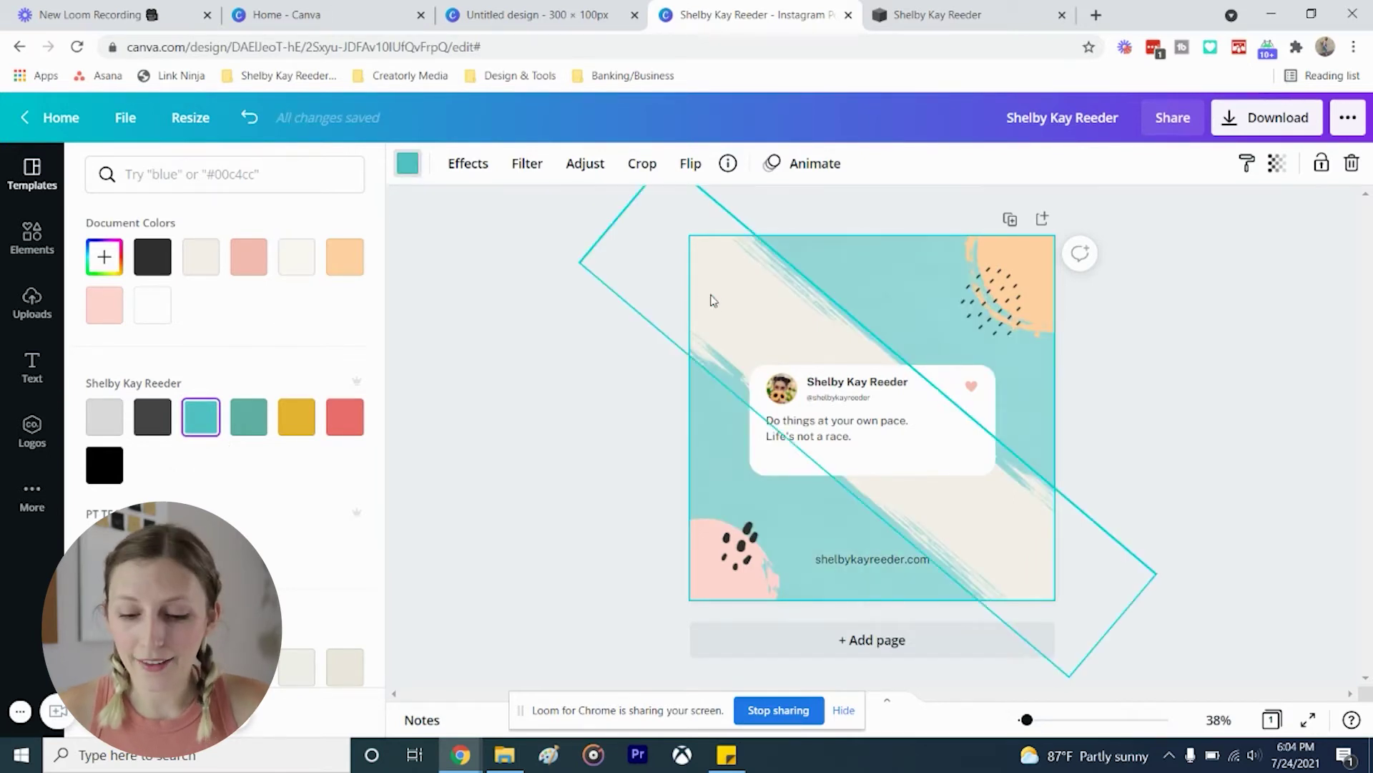
# Recolor the diagonal brush stroke behind the card, trying the brand coral red before choosing the mustard yellow.
pyautogui.click(740, 319)
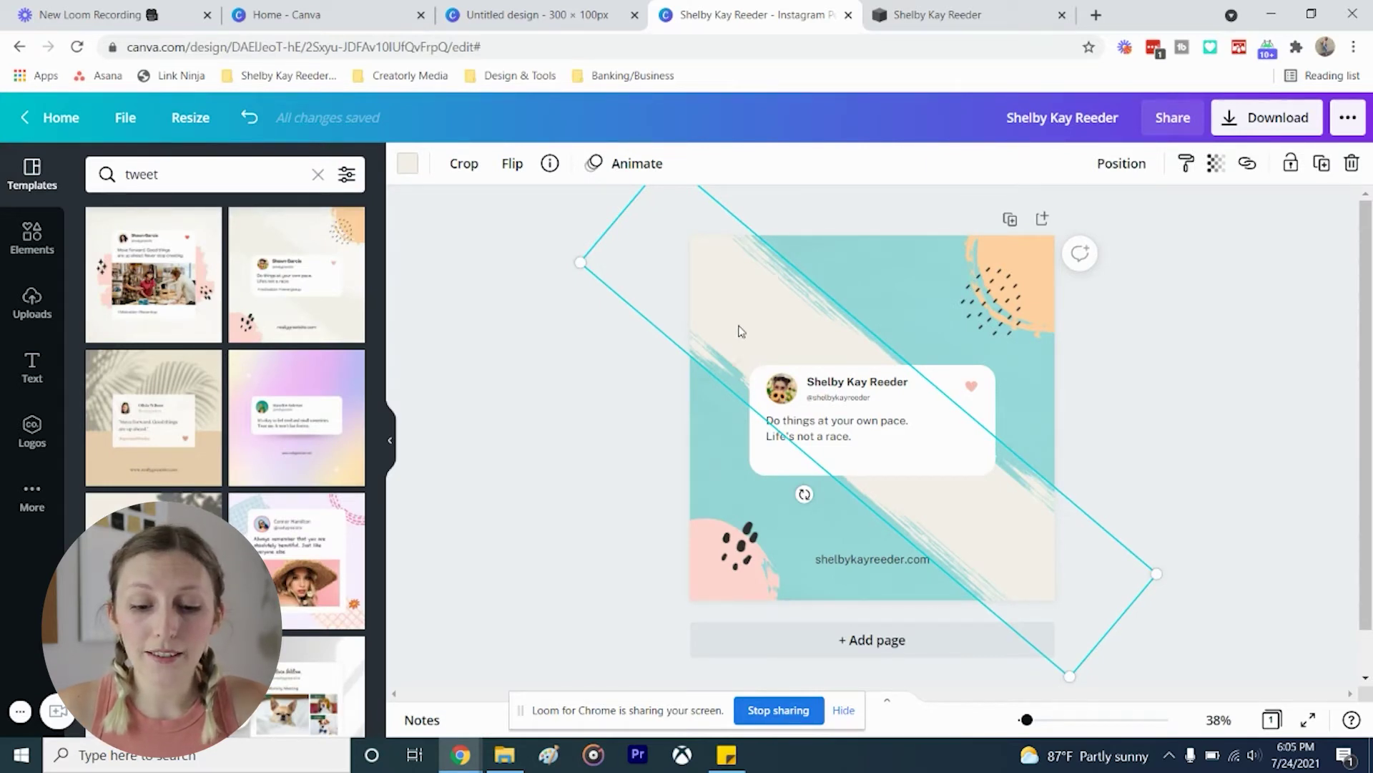
pyautogui.click(408, 163)
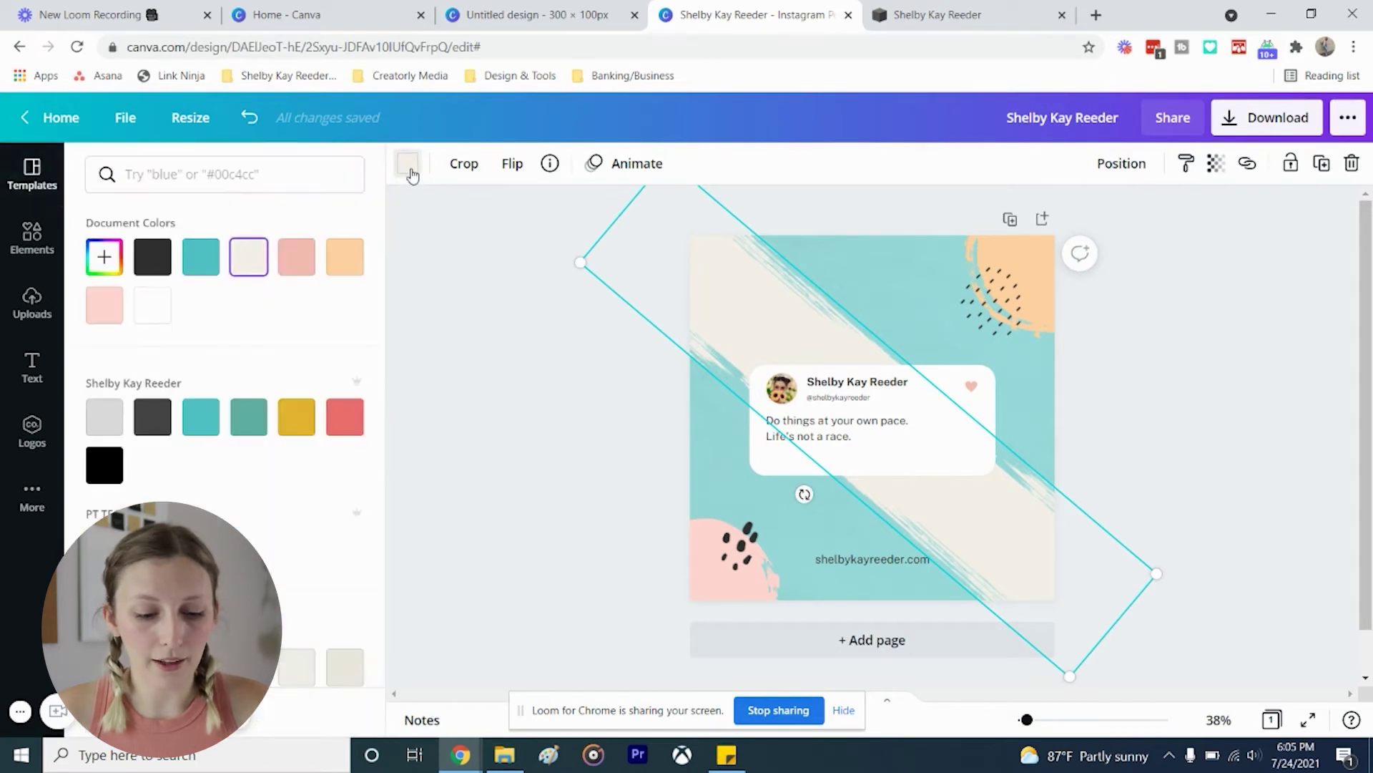
pyautogui.click(346, 418)
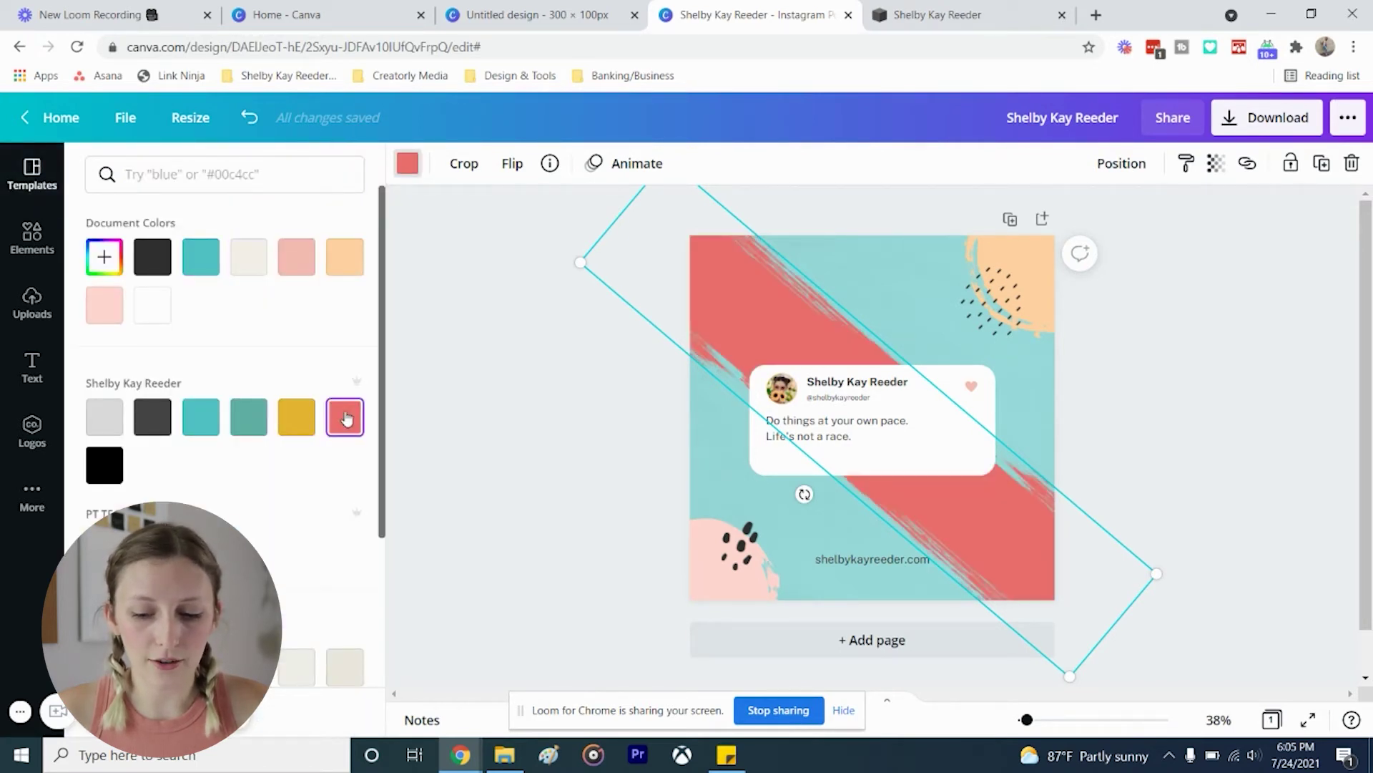
pyautogui.click(299, 427)
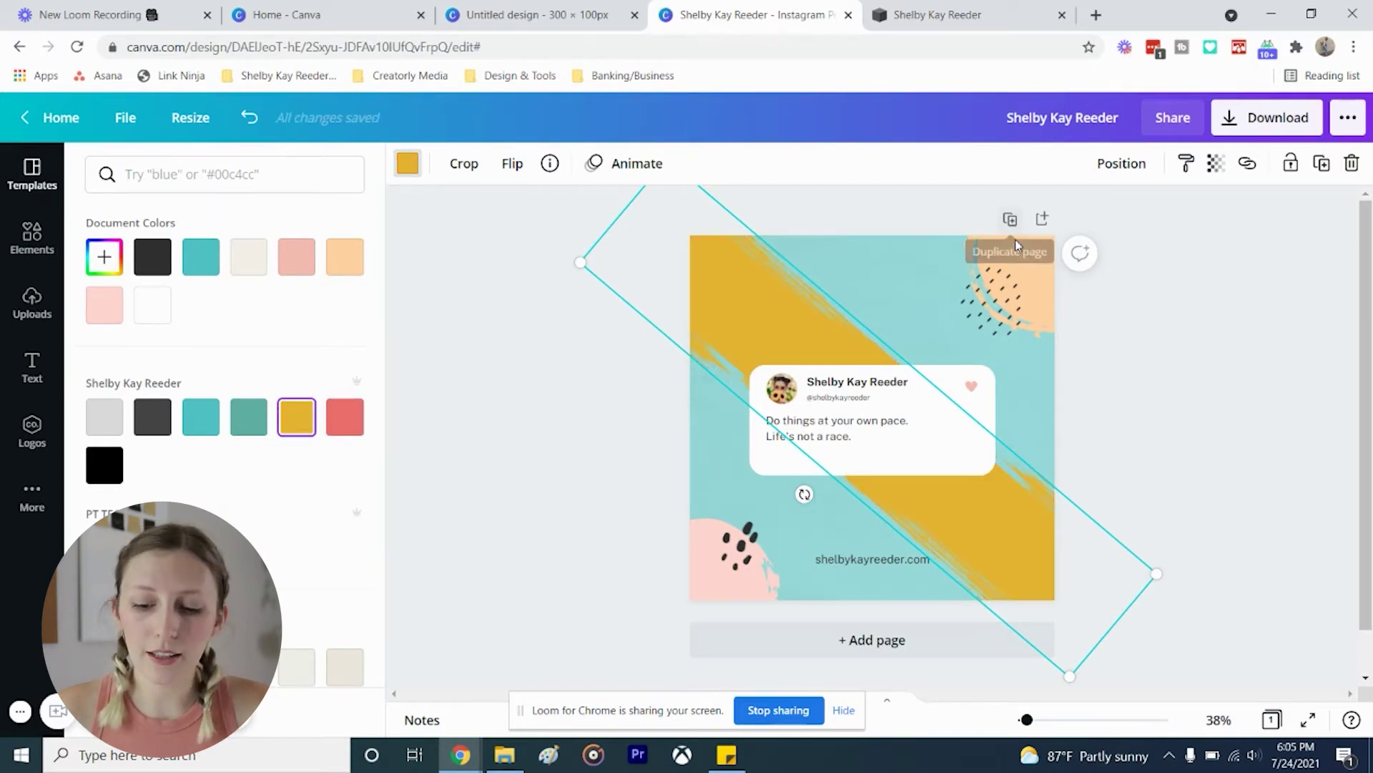
# Recolor the peach blob in the post's upper-right corner brand coral red and the pink blob in its lower-left corner brand green.
pyautogui.click(1050, 304)
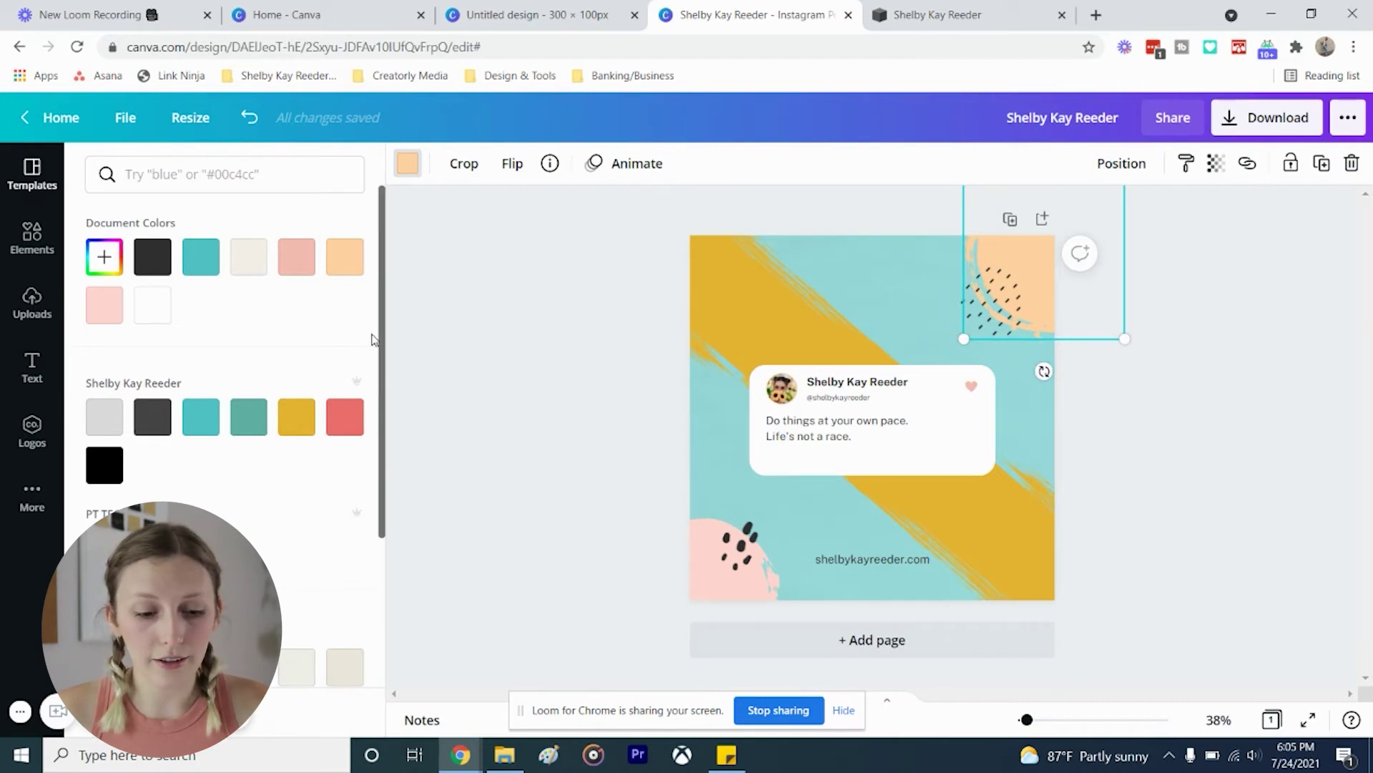
pyautogui.click(347, 418)
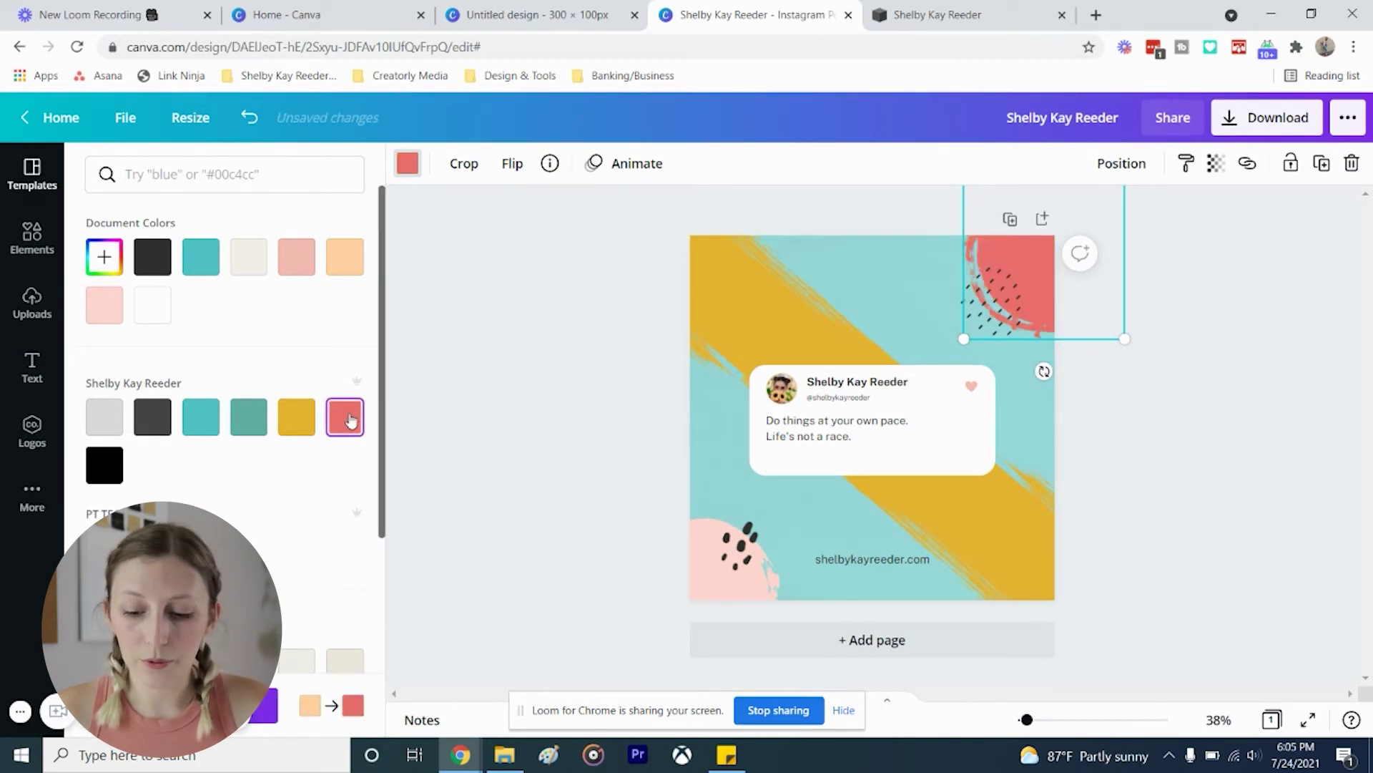
pyautogui.click(706, 567)
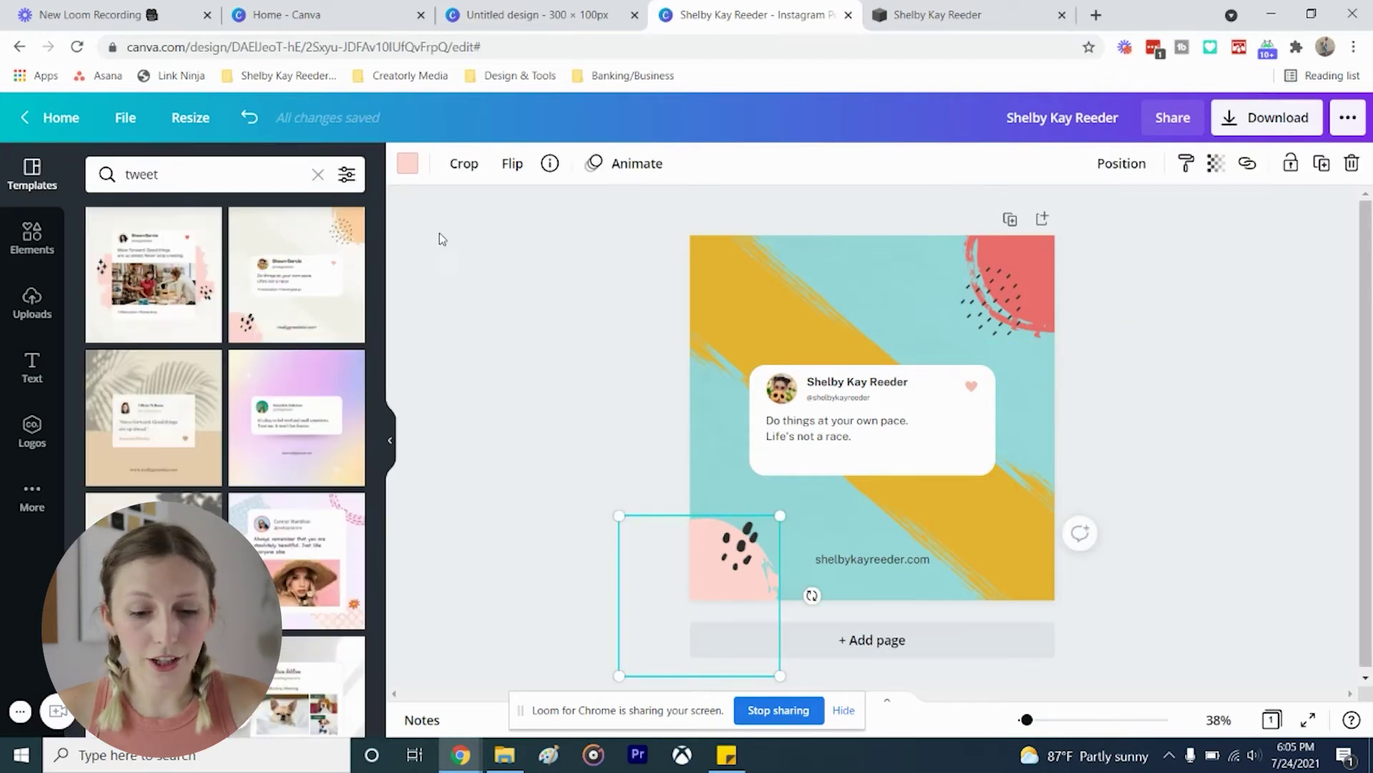
pyautogui.click(411, 168)
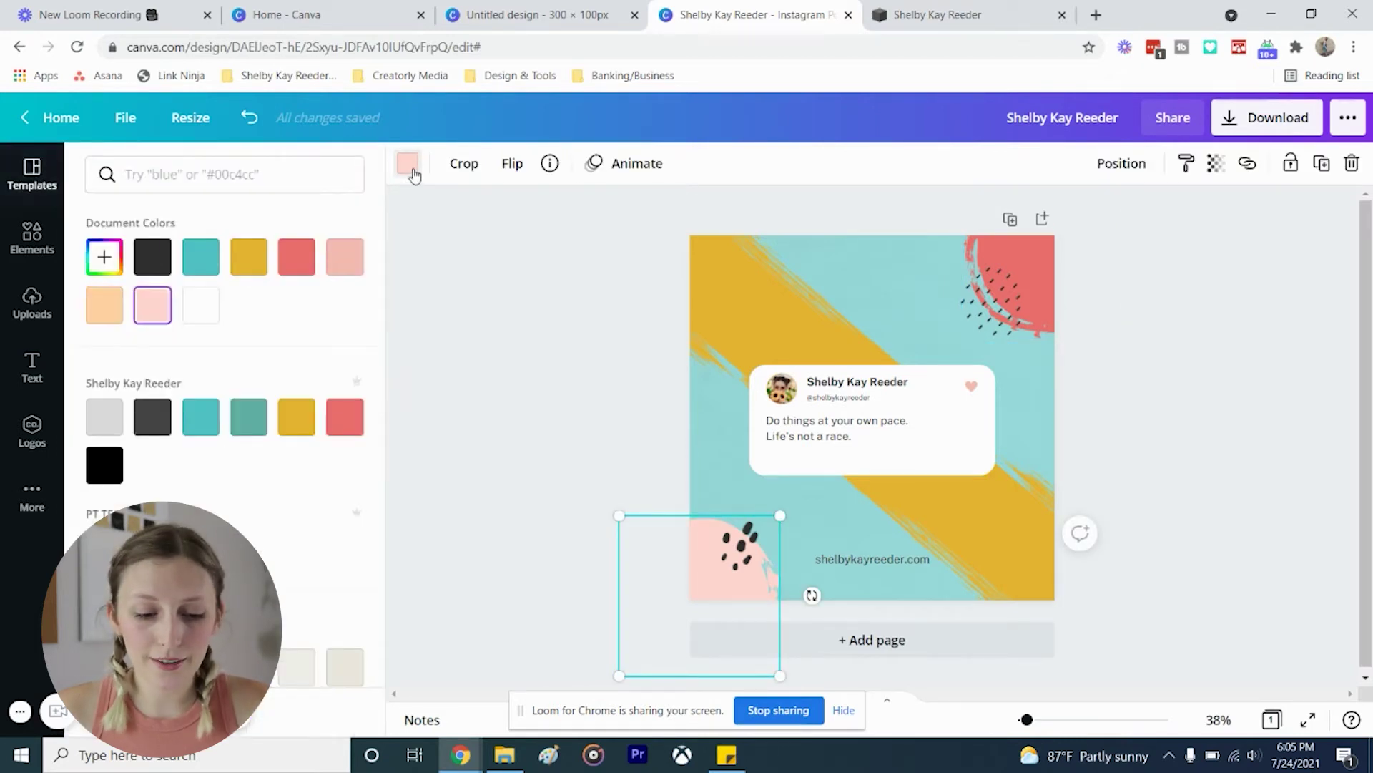
pyautogui.click(250, 427)
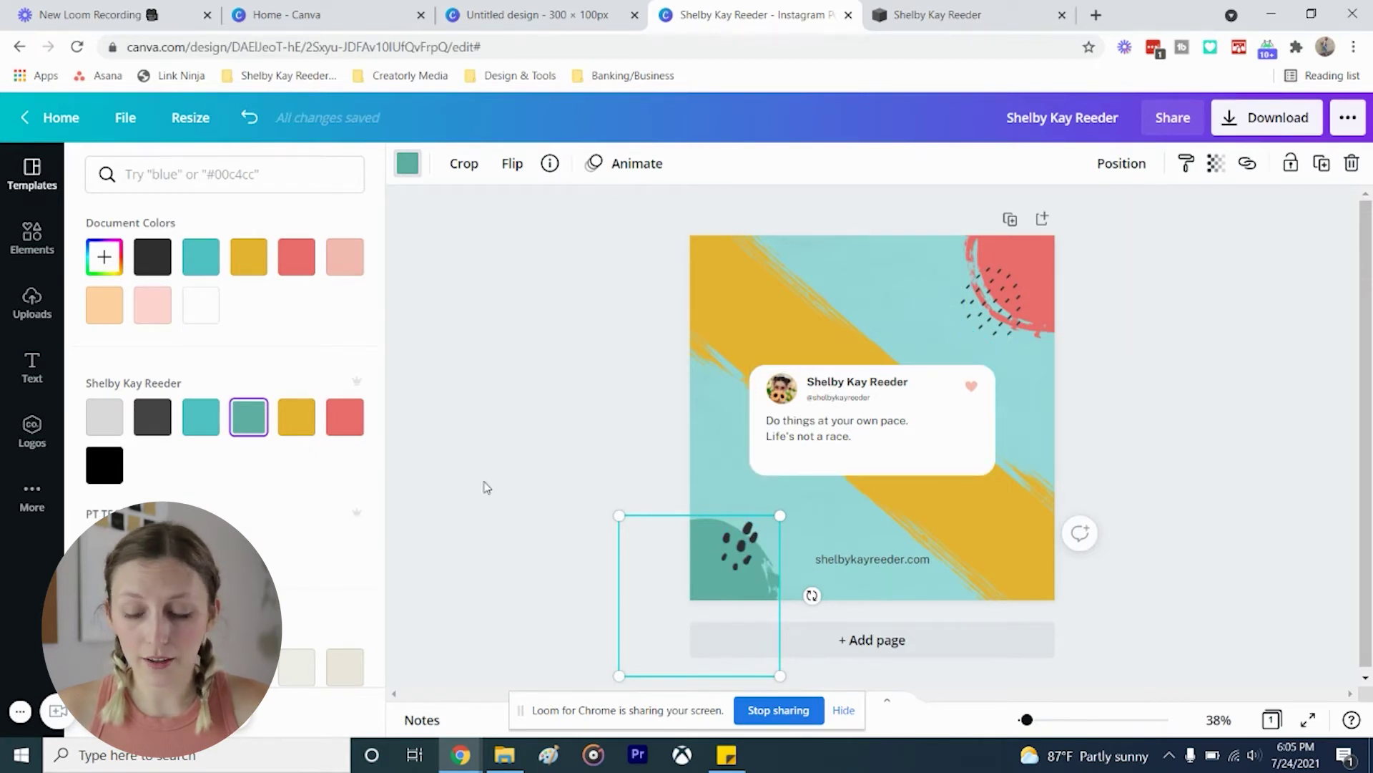
pyautogui.press('Escape')
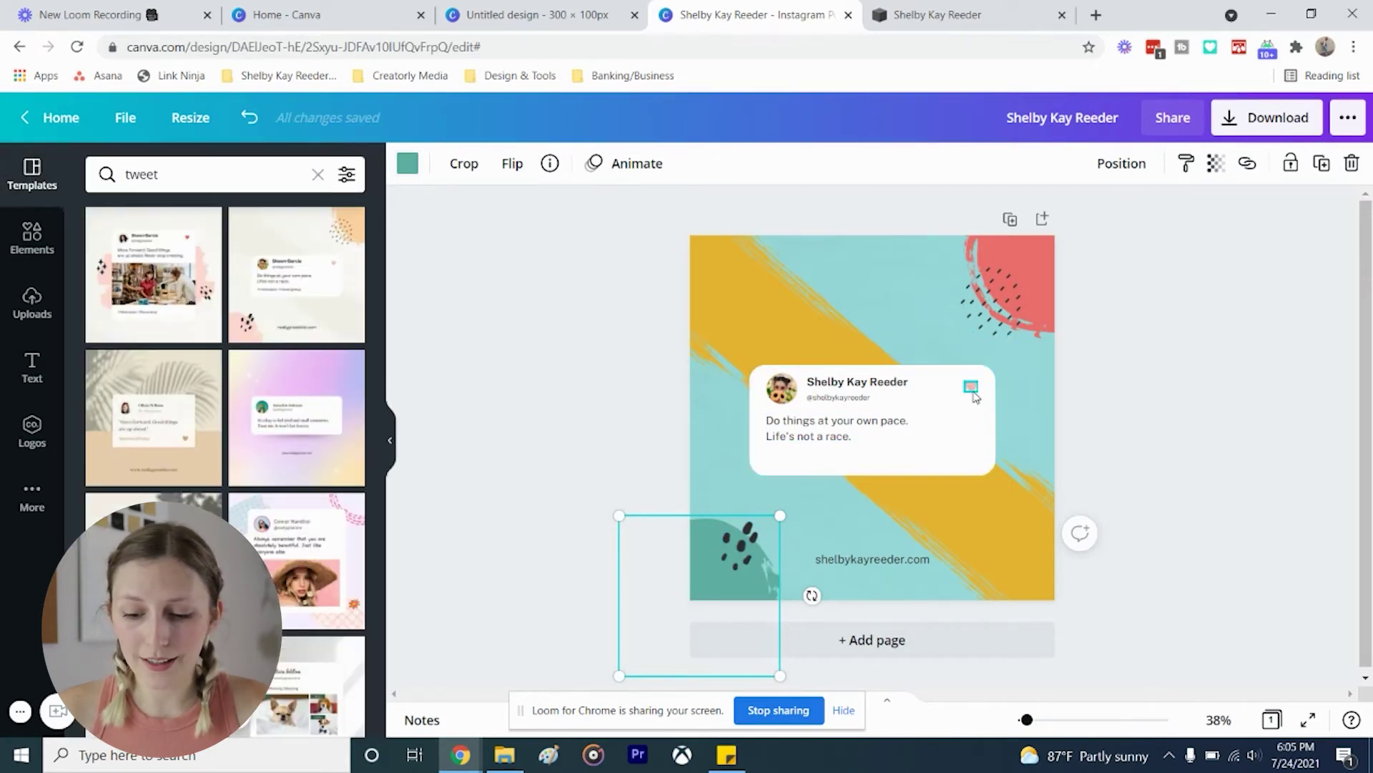
# Recolor the tweet card's heart with the brand coral red and delete the black dash pattern overlapping the coral blob.
pyautogui.click(972, 390)
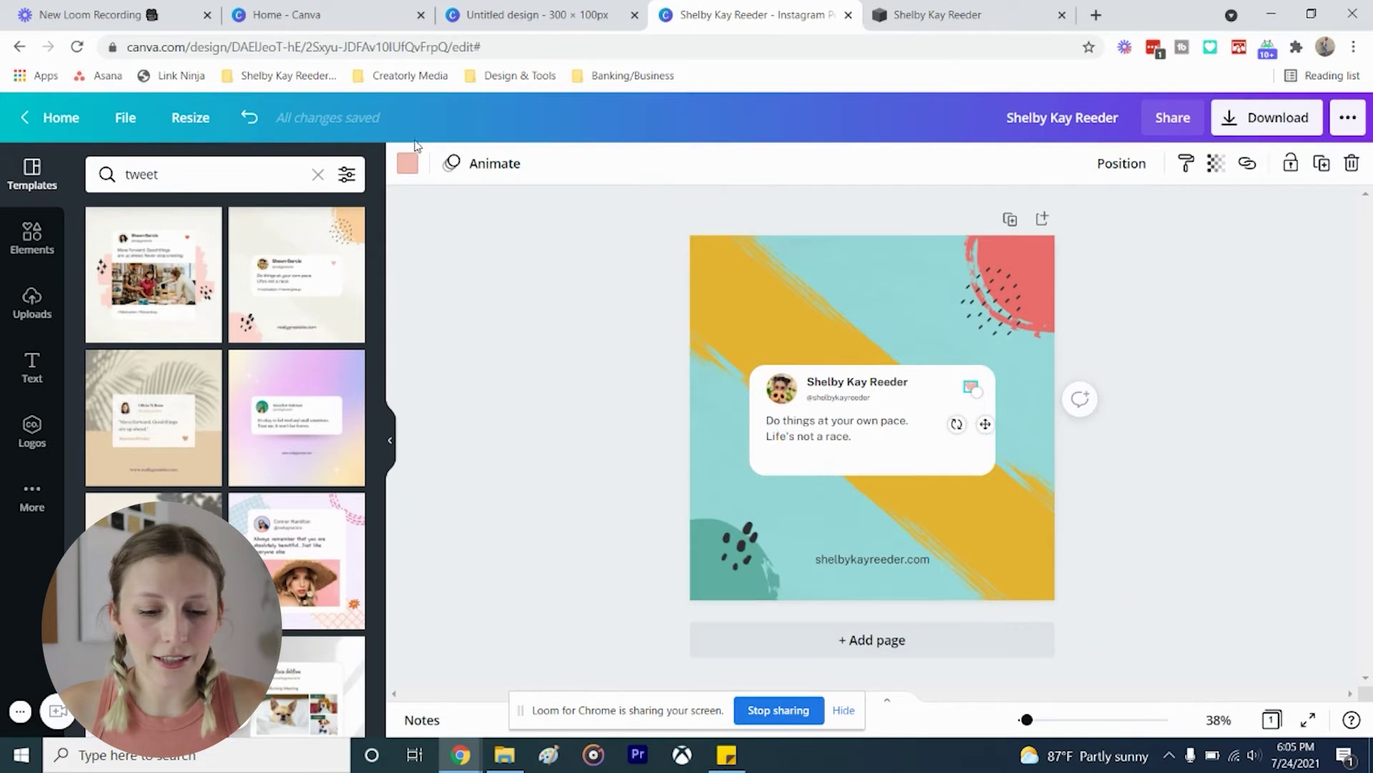
pyautogui.click(414, 175)
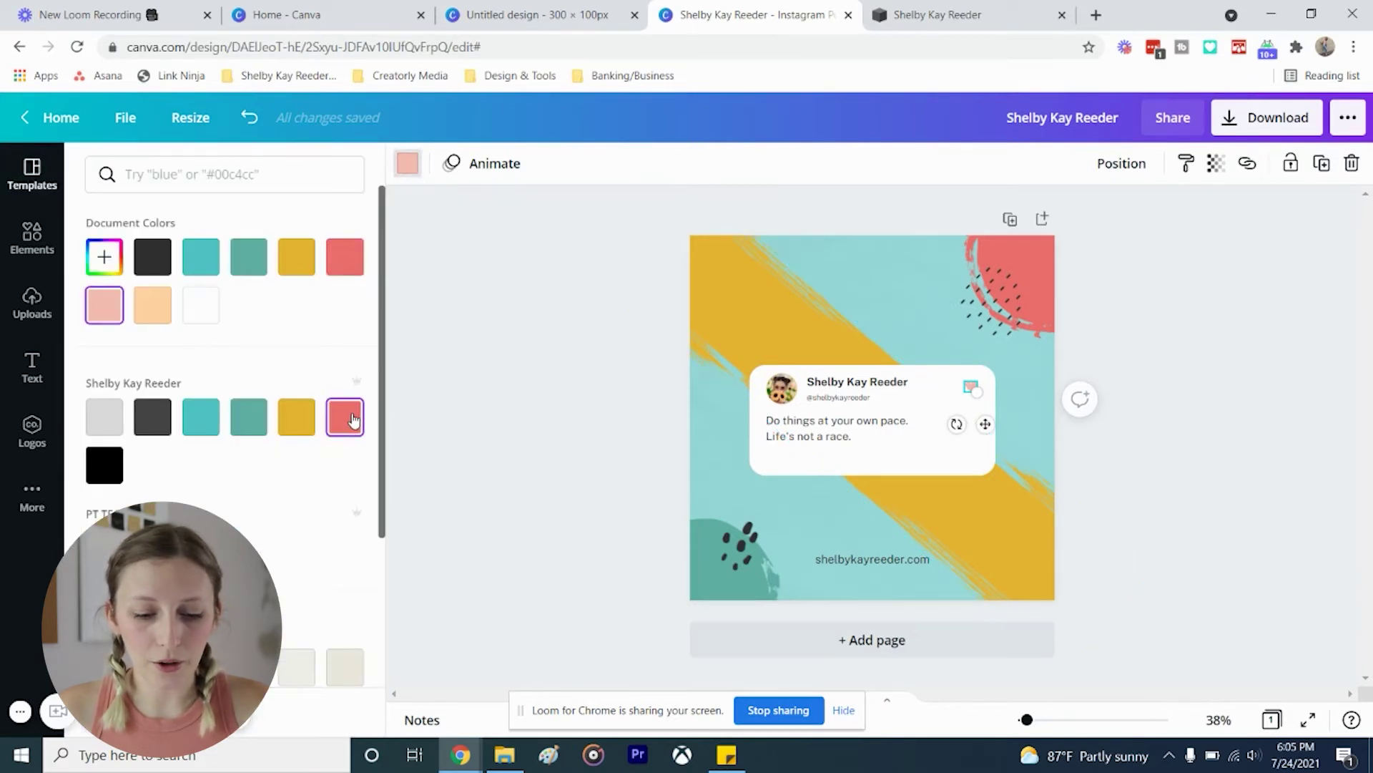
pyautogui.click(646, 284)
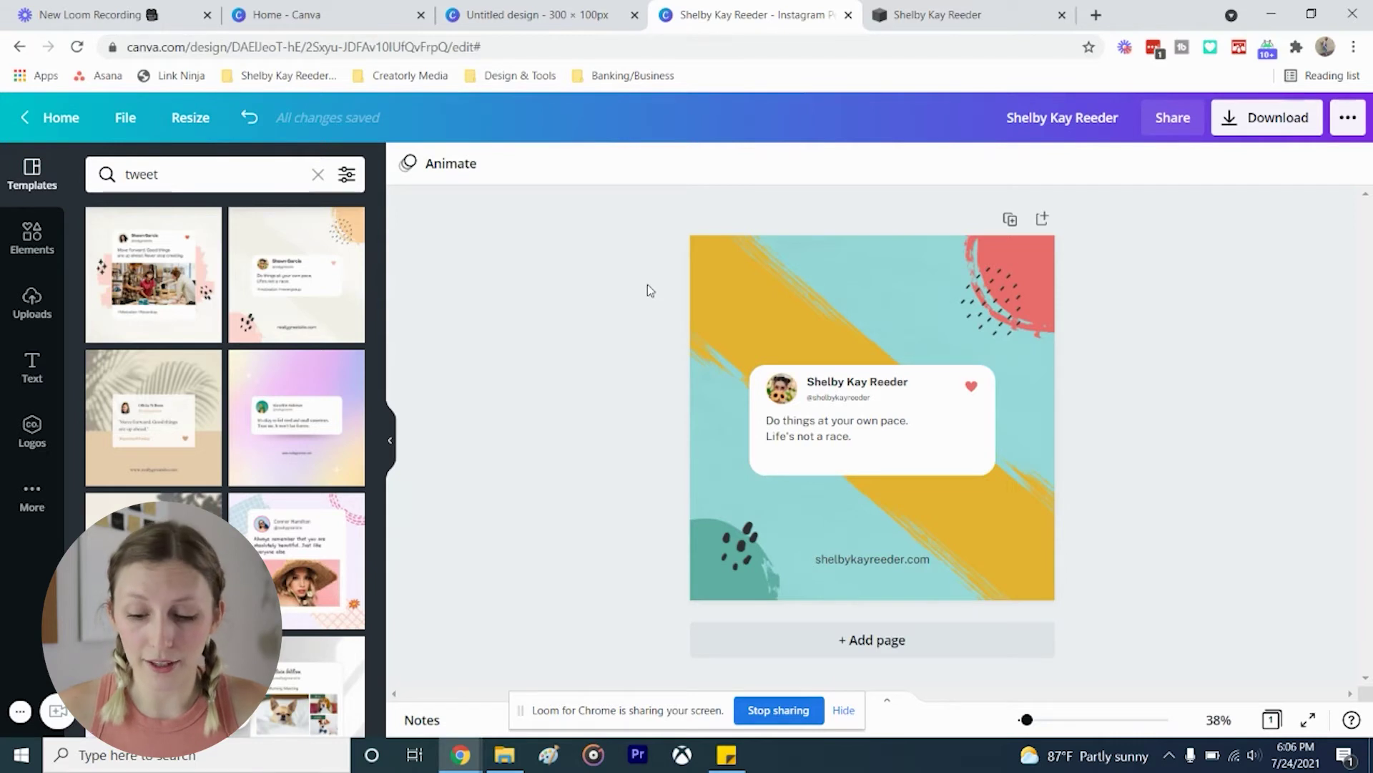
pyautogui.click(985, 299)
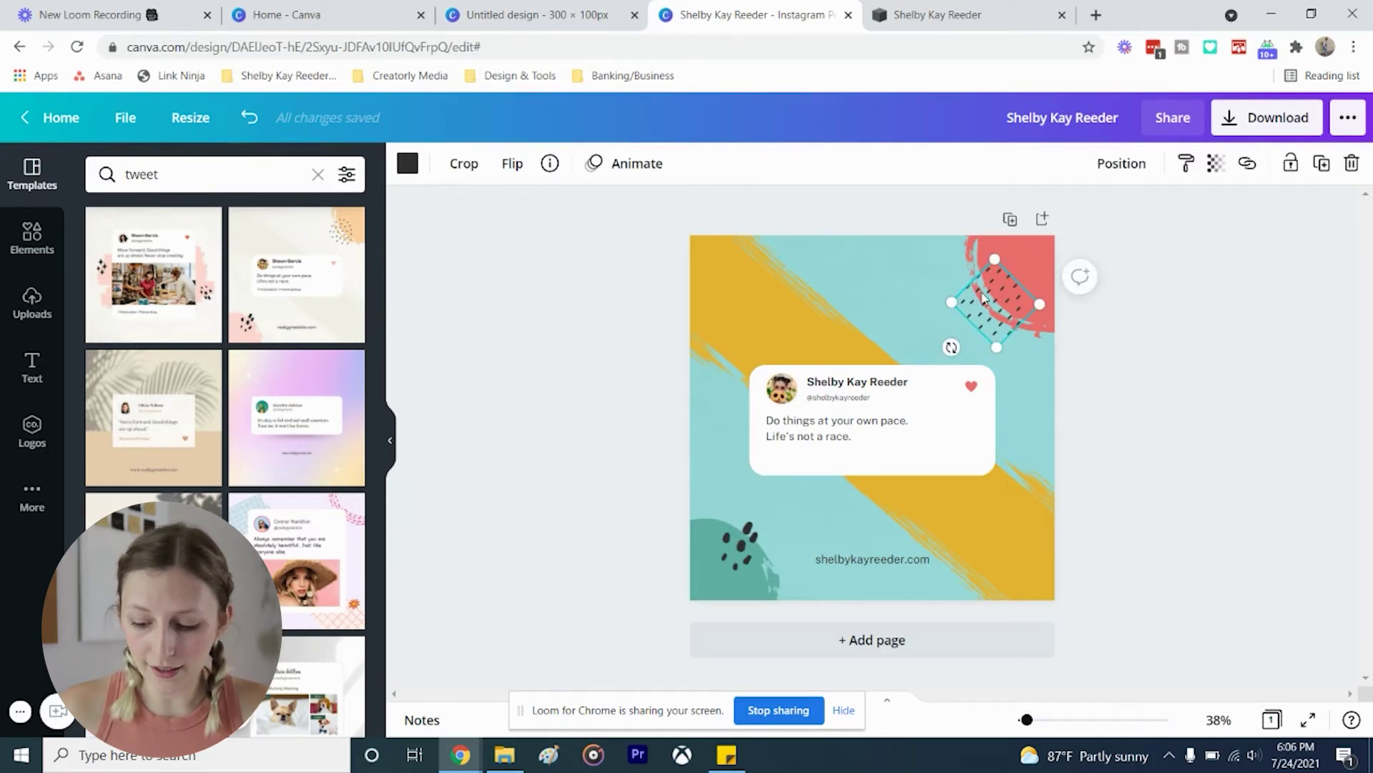
pyautogui.press('Delete')
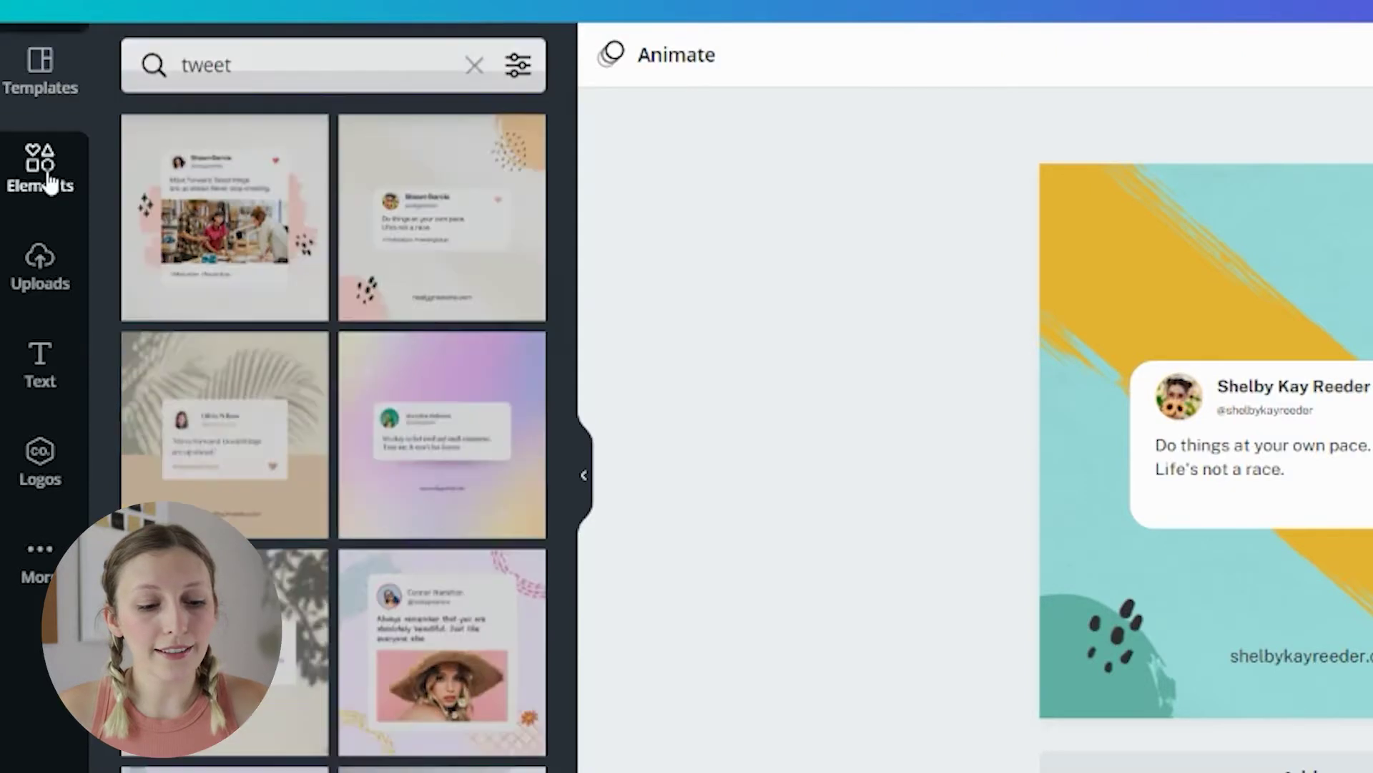
# Search the elements library for "x", limit the results to graphics, and add the pink row of hand-drawn X marks to the post.
pyautogui.click(43, 172)
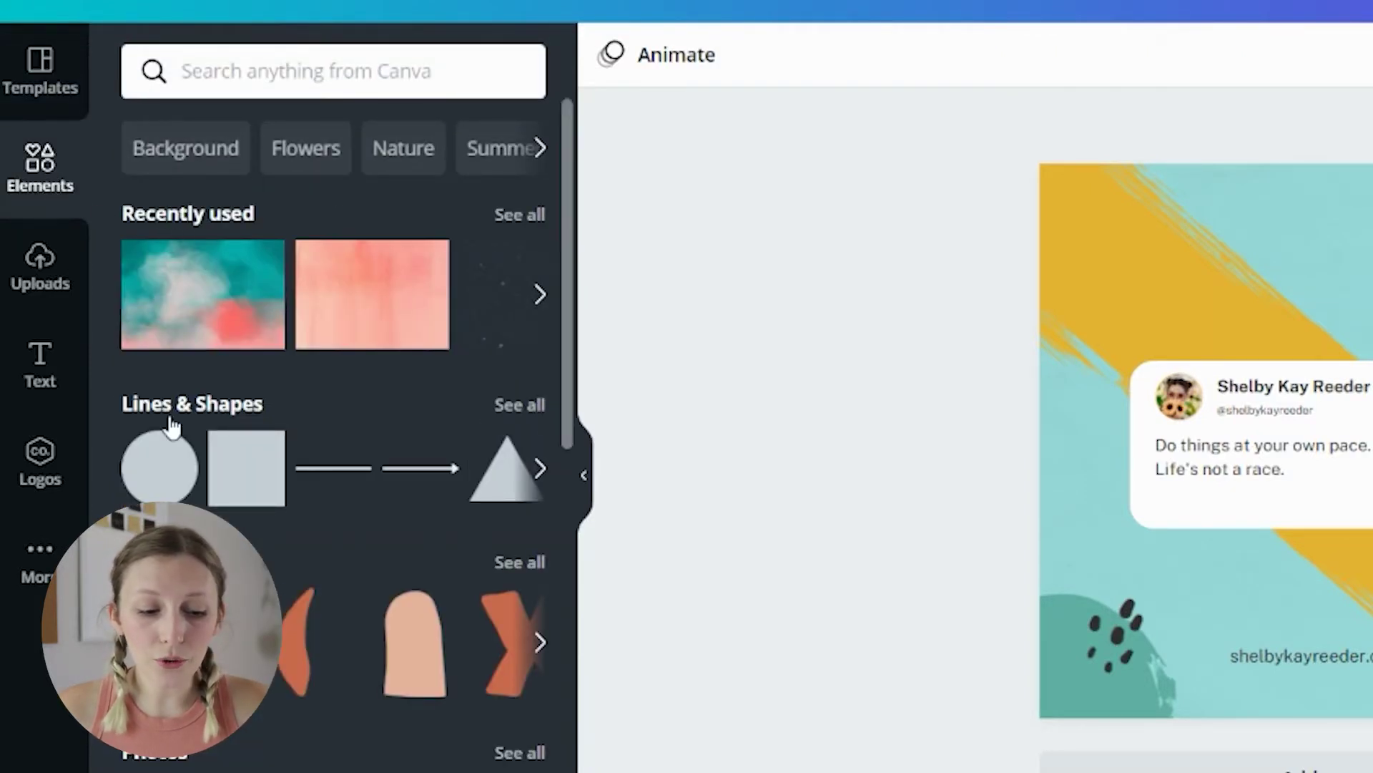
pyautogui.scroll(-9, 172, 427)
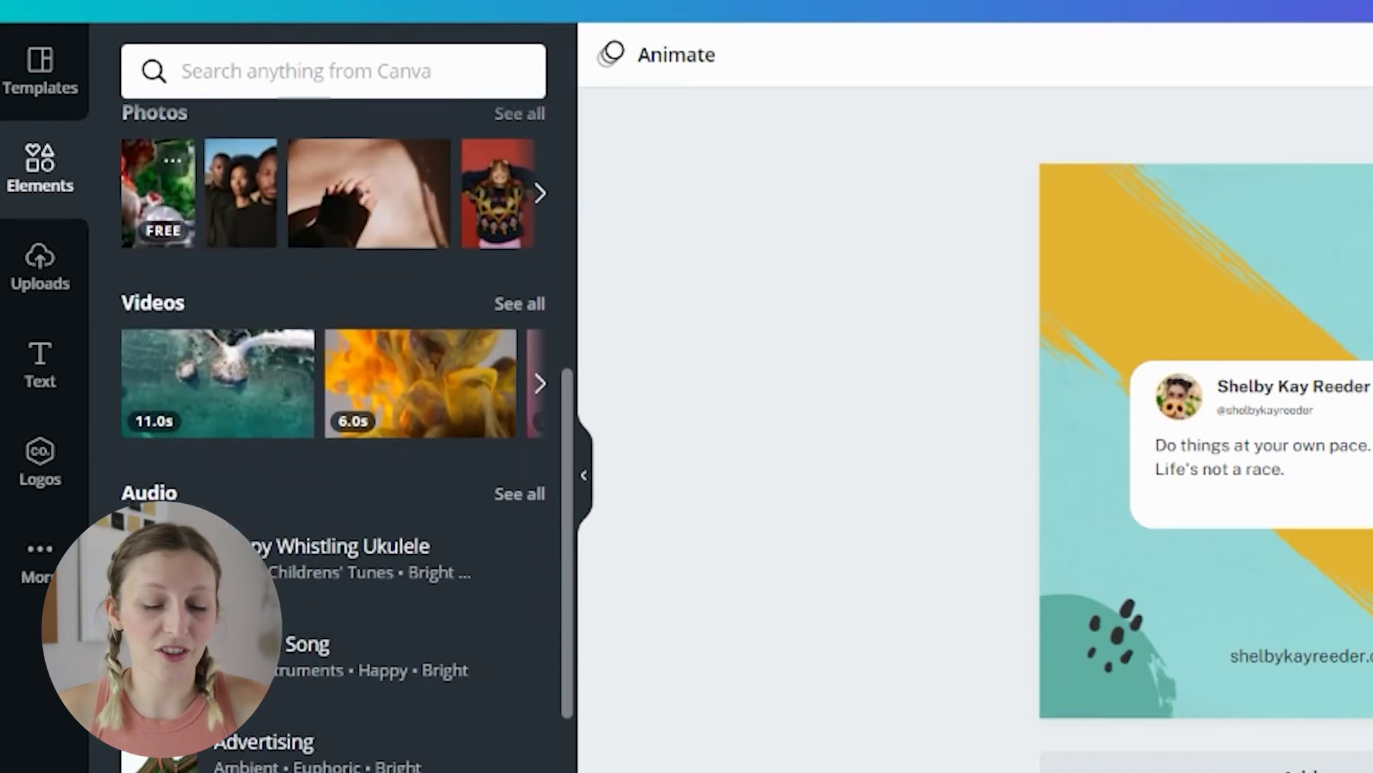
pyautogui.scroll(-7, 329, 515)
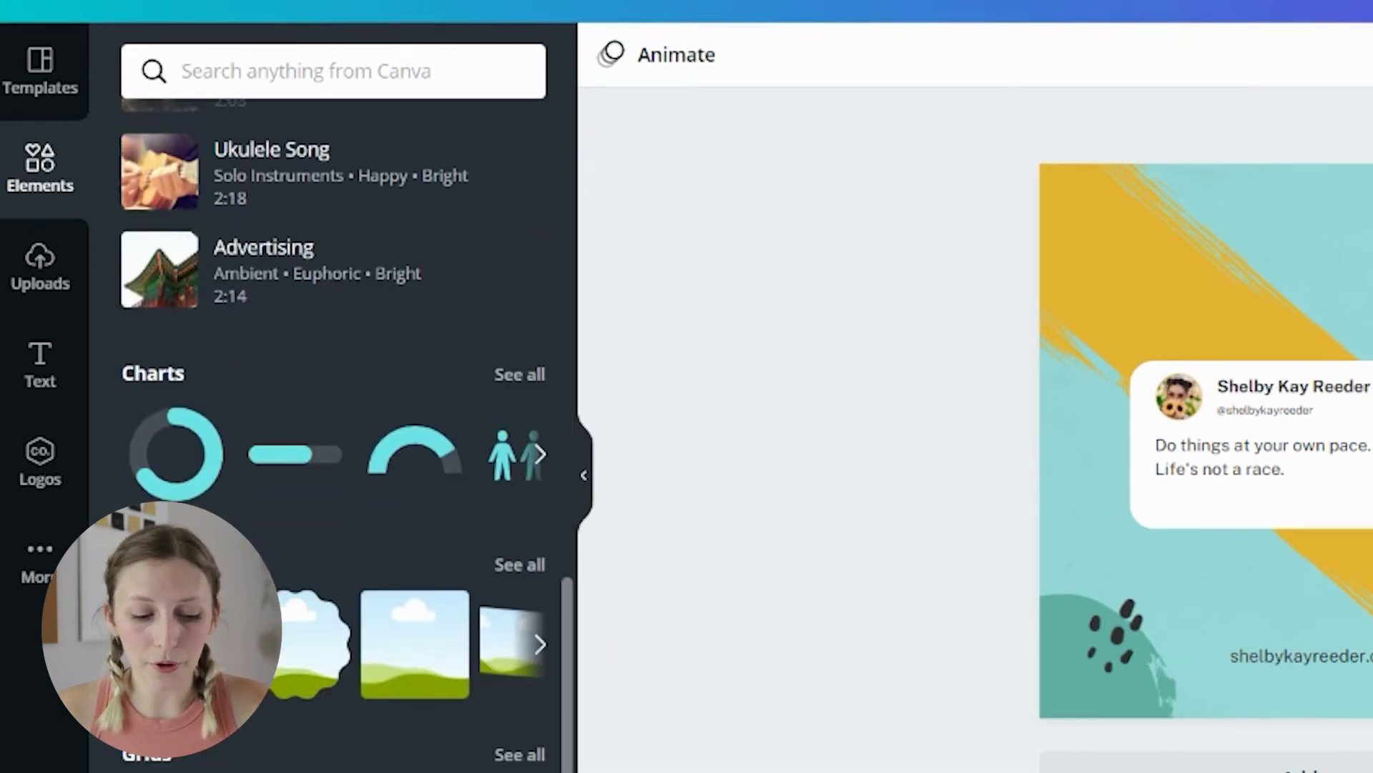
pyautogui.scroll(15, 329, 430)
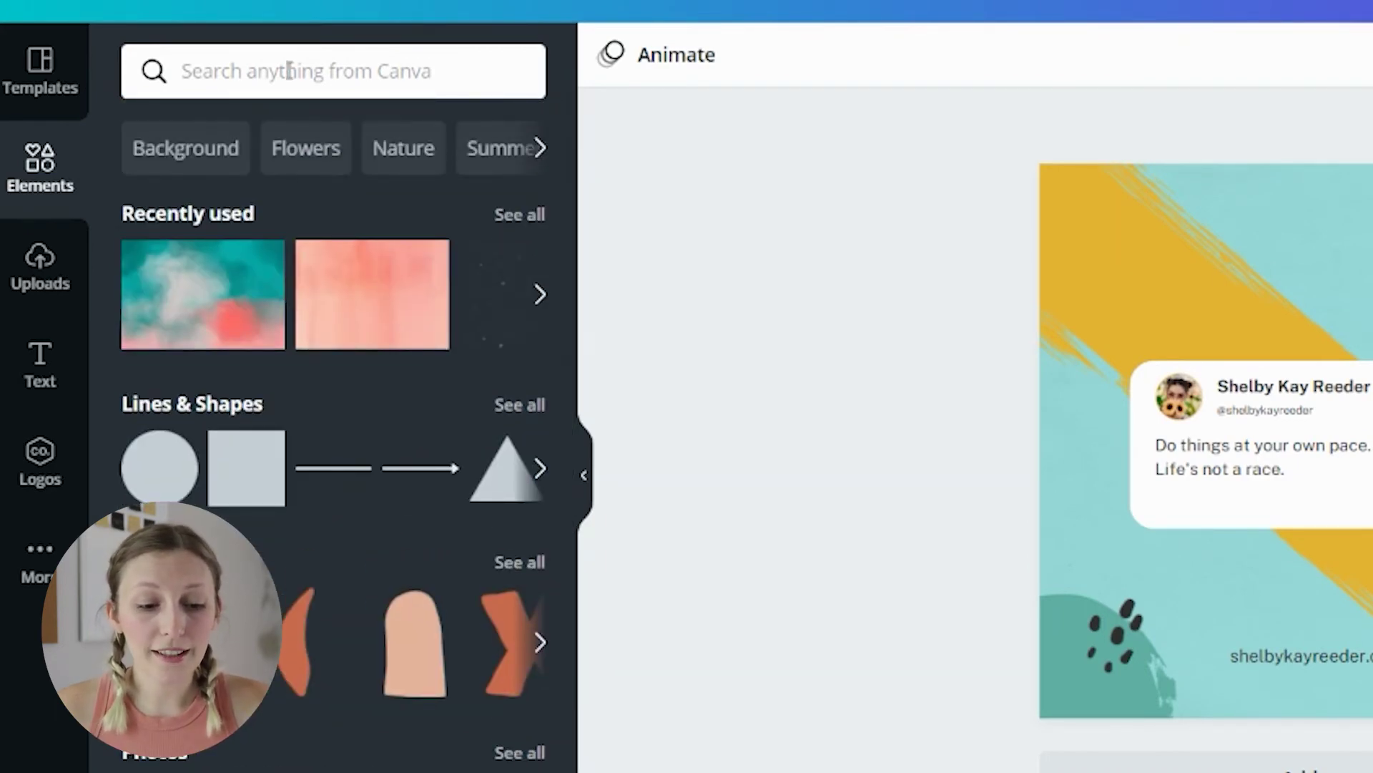
pyautogui.click(289, 71)
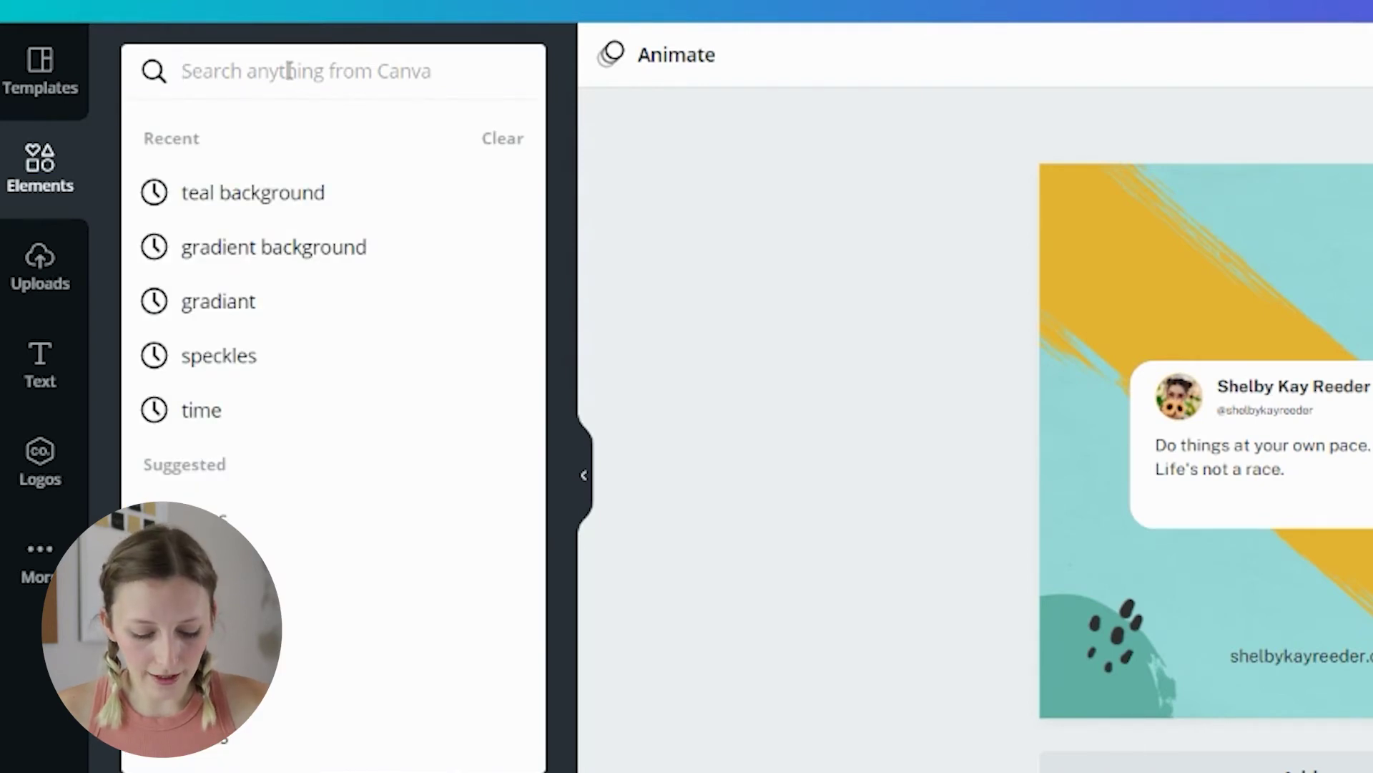
pyautogui.write('x')
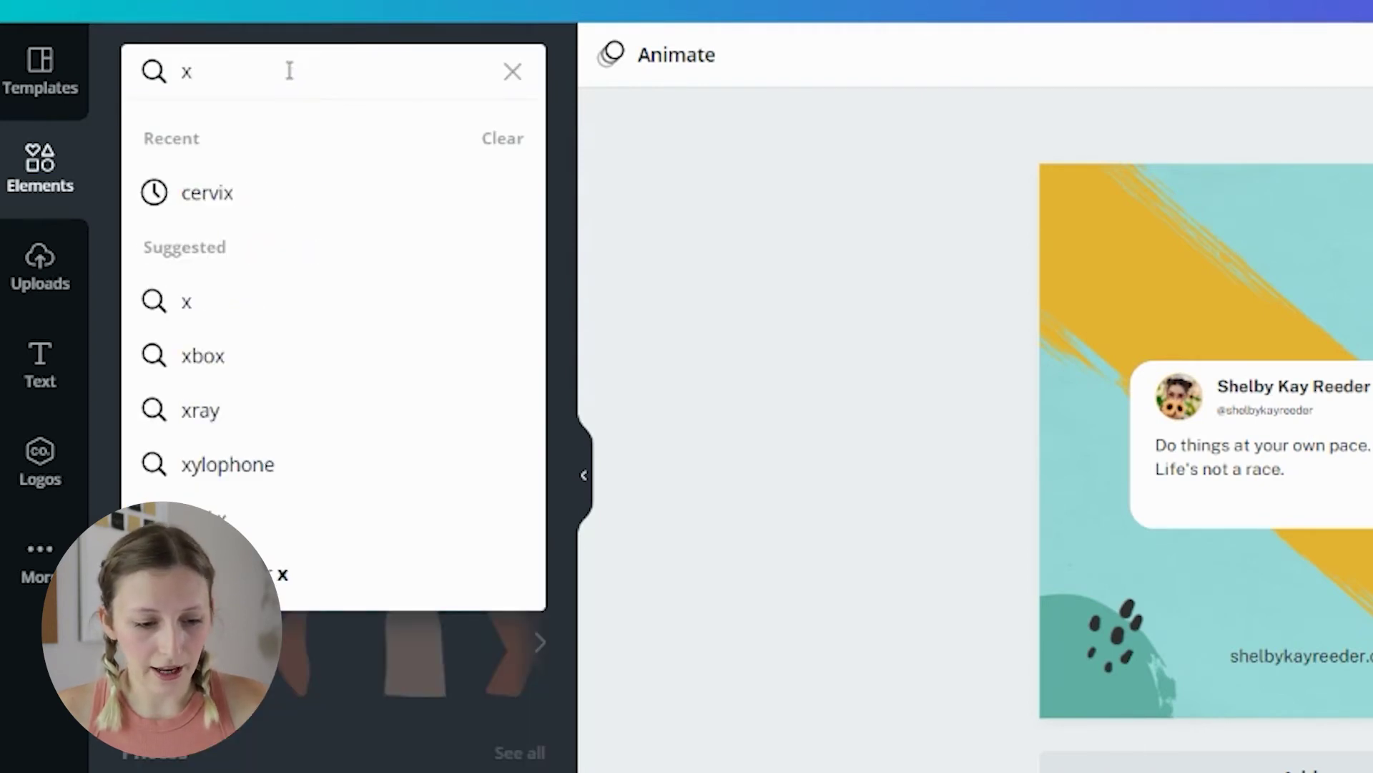
pyautogui.press('Return')
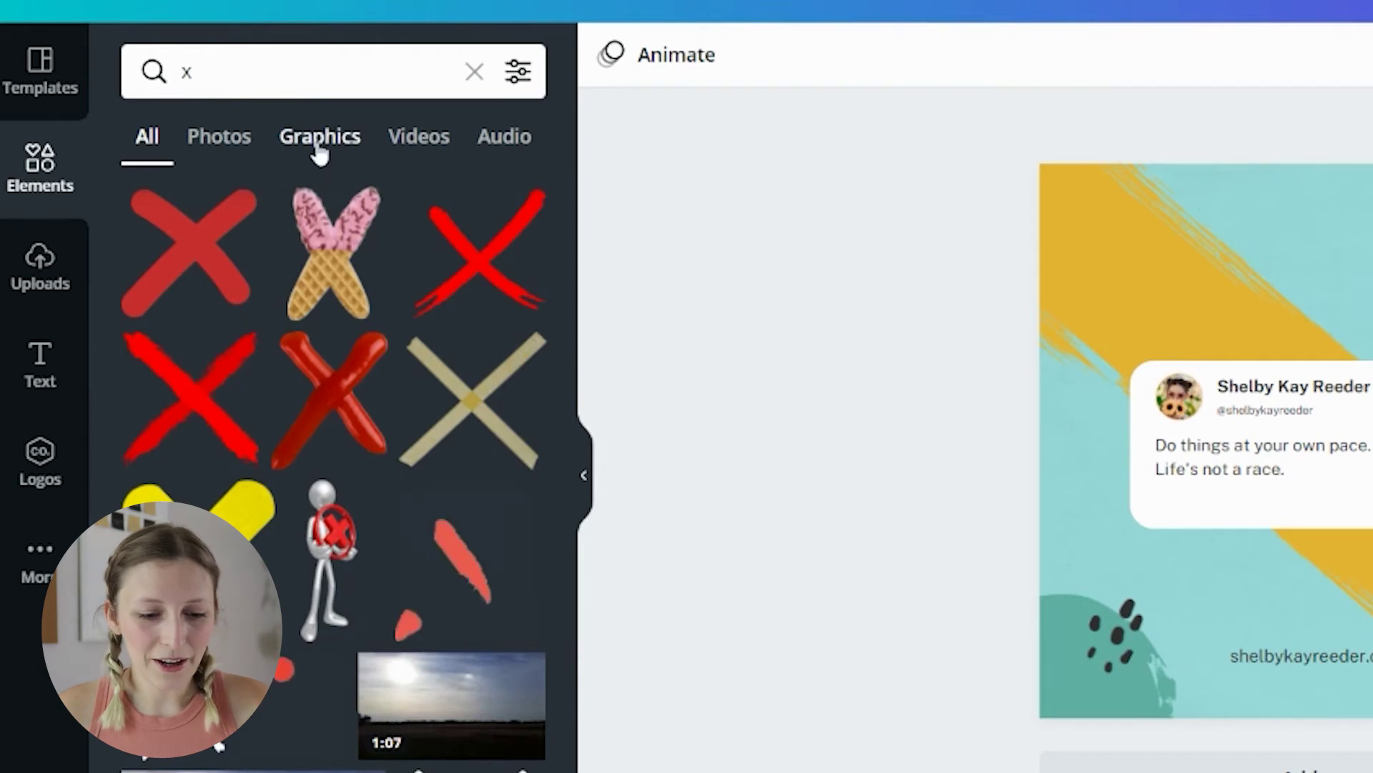
pyautogui.click(316, 148)
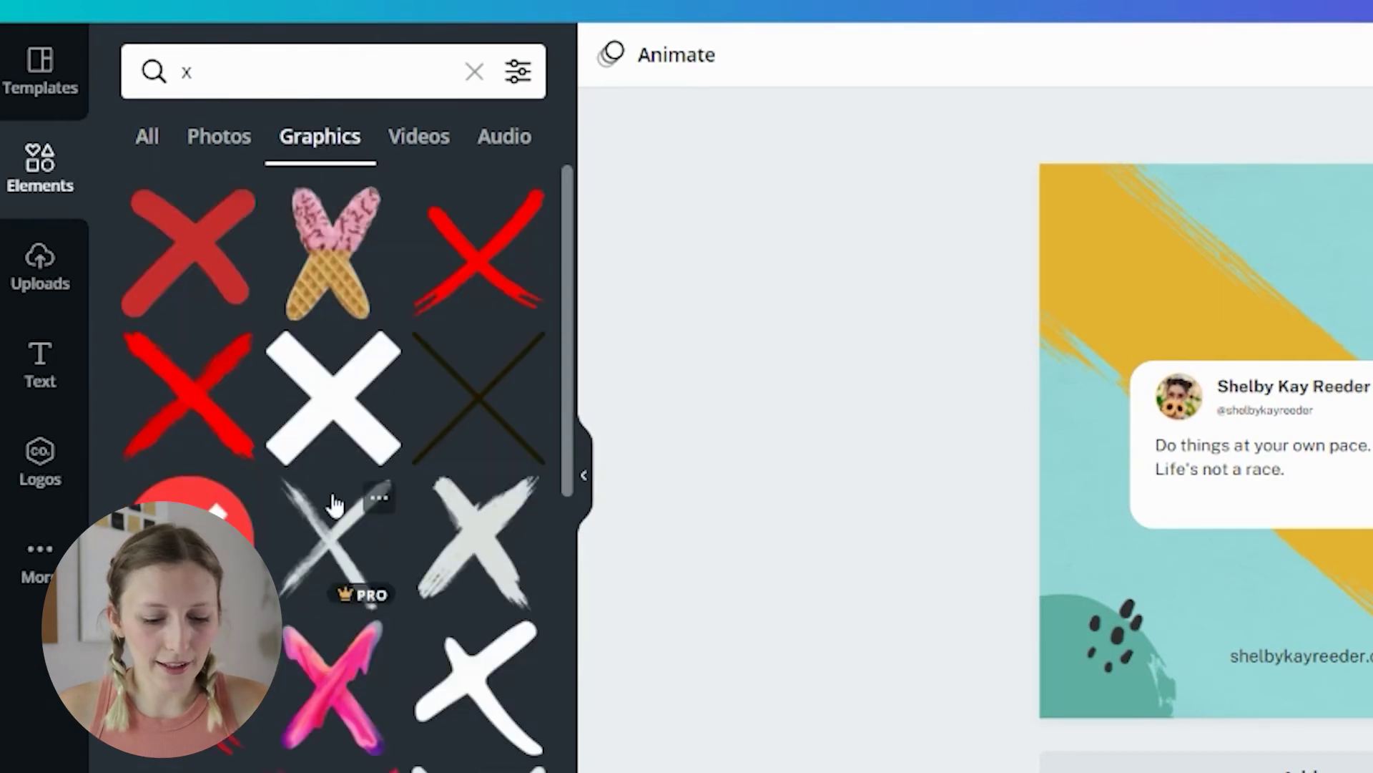
pyautogui.scroll(-15, 331, 504)
pyautogui.scroll(-12, 331, 493)
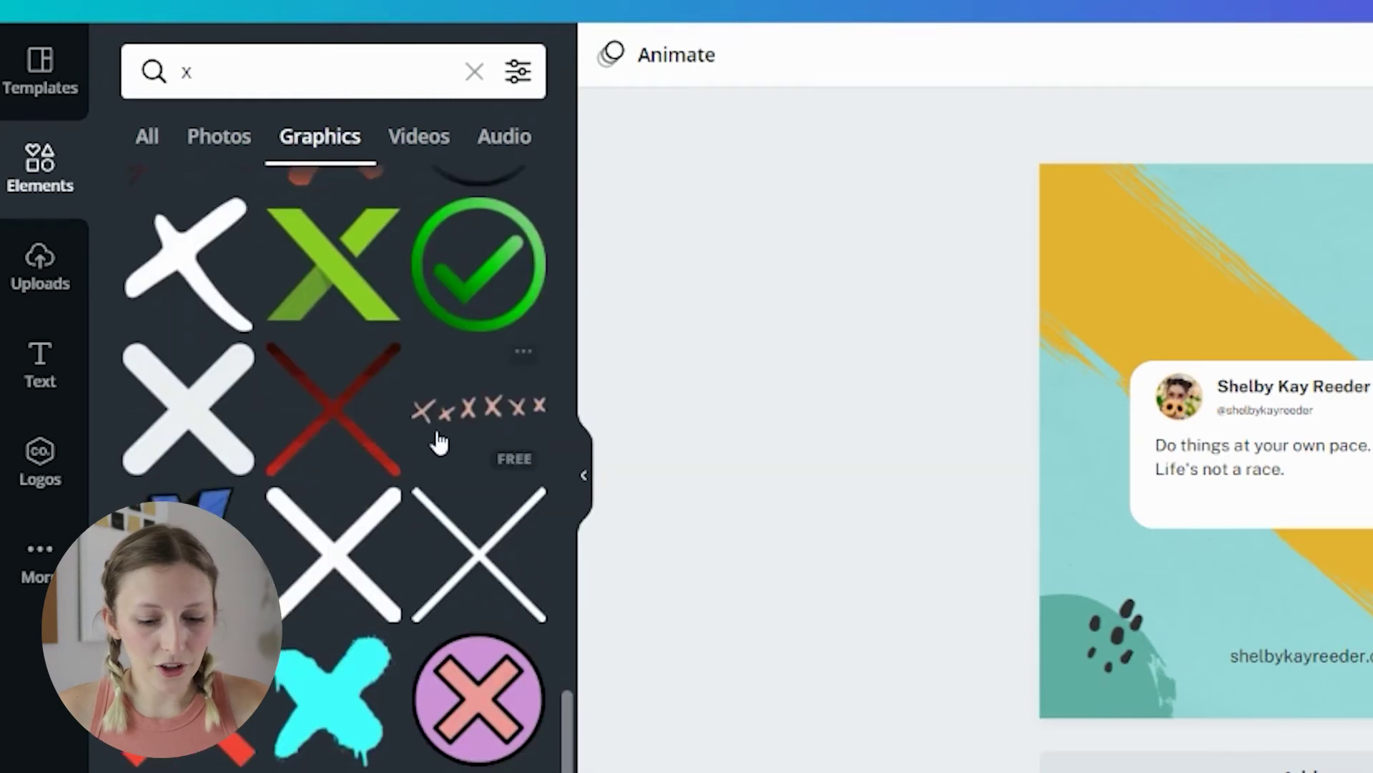
pyautogui.click(444, 431)
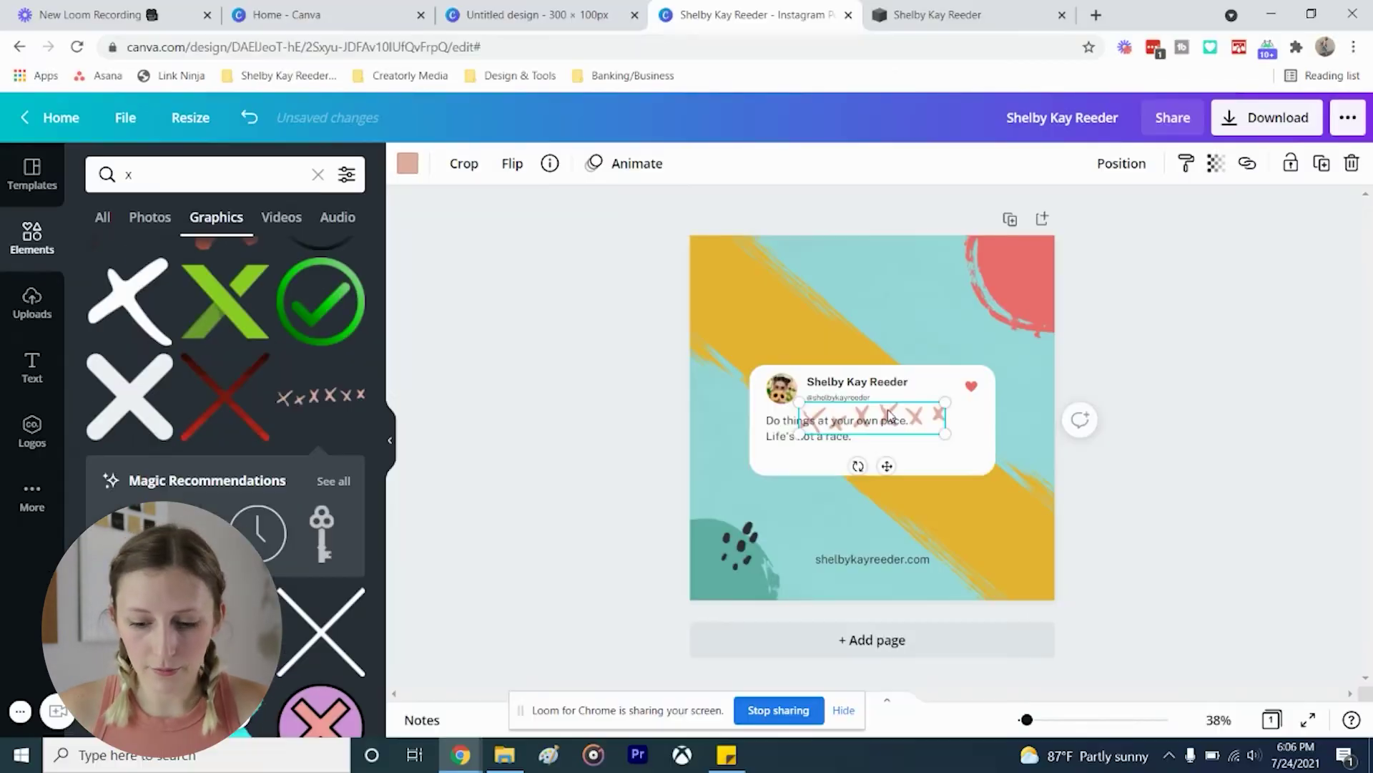
# Tilt the row of X marks down to the right, shrink it slightly, and place it across the coral blob's left edge.
pyautogui.moveTo(1343, 437); pyautogui.dragTo(935, 280)
pyautogui.moveTo(932, 335); pyautogui.dragTo(911, 294)
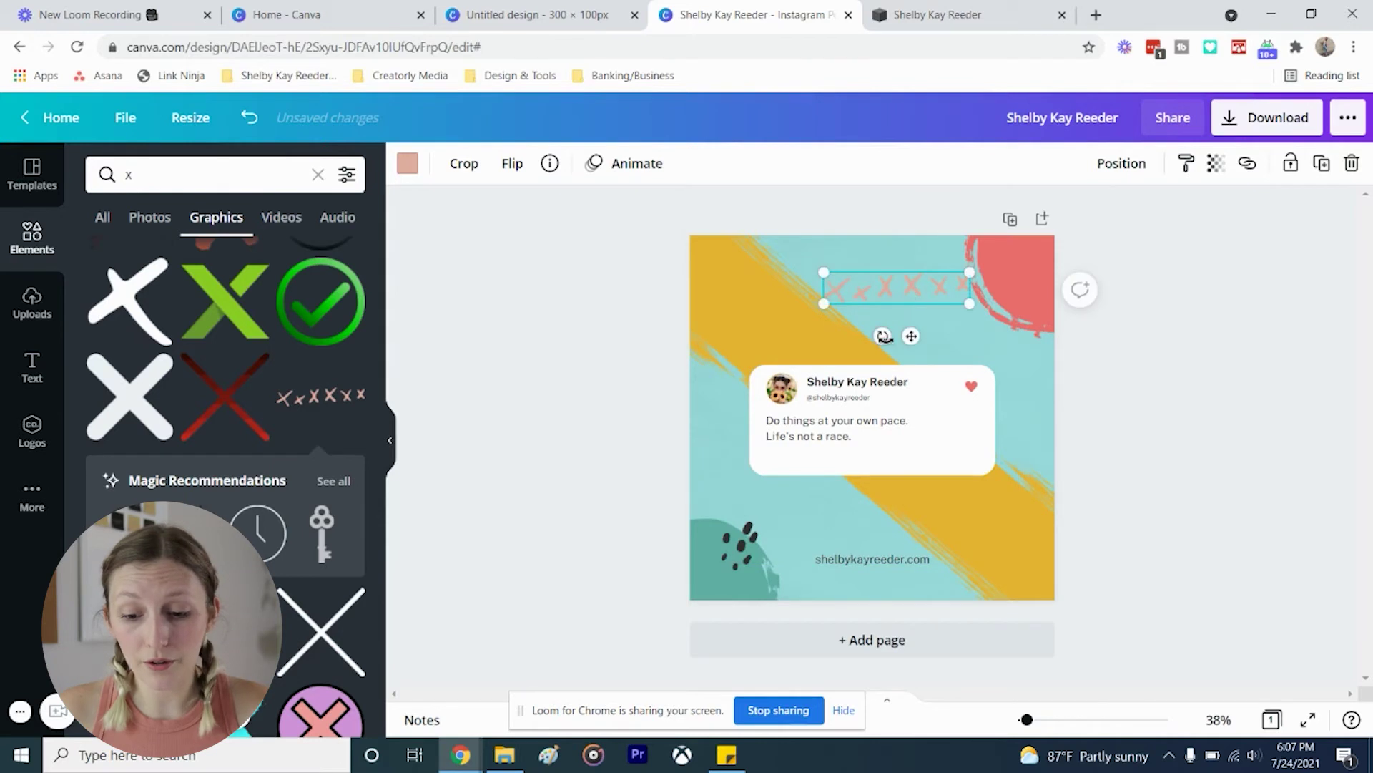
pyautogui.moveTo(877, 349); pyautogui.dragTo(833, 412)
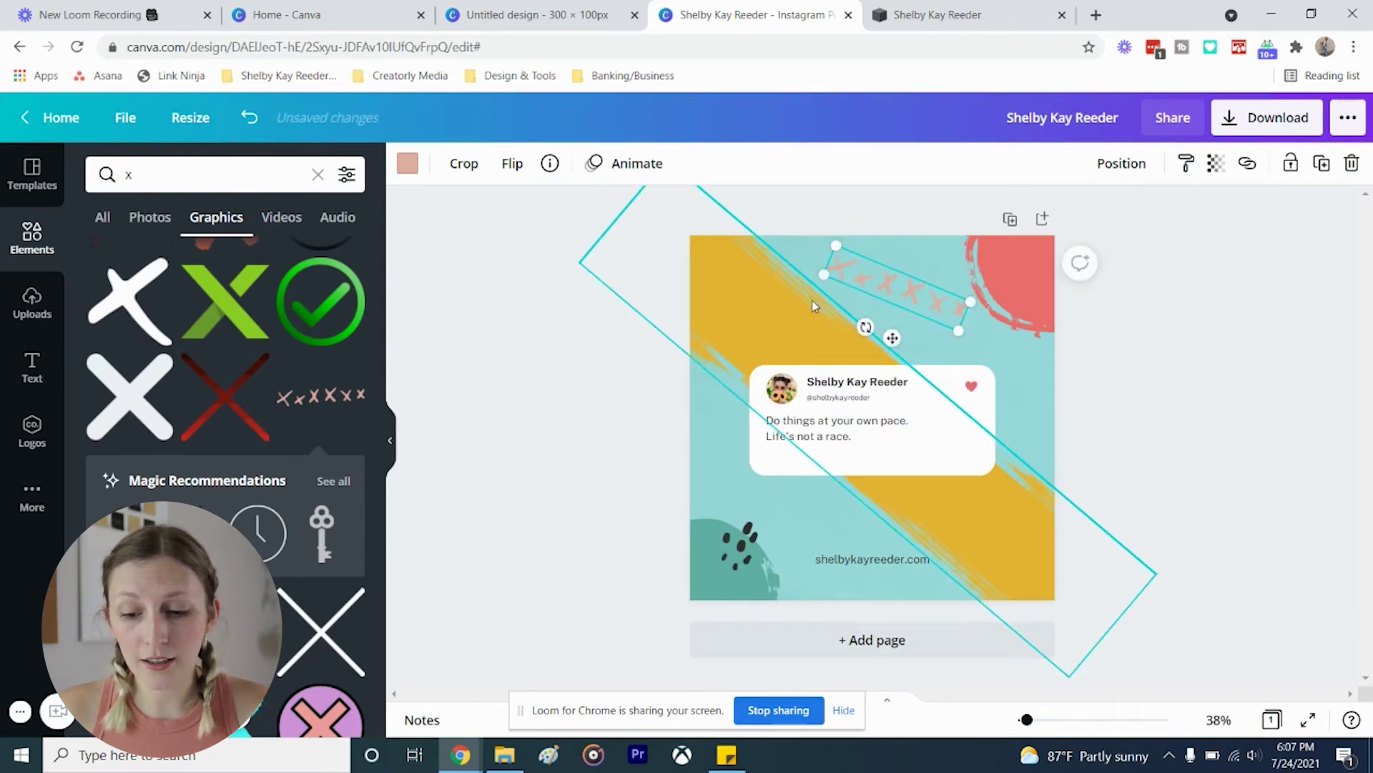
pyautogui.moveTo(833, 246); pyautogui.dragTo(854, 261)
pyautogui.moveTo(915, 296); pyautogui.dragTo(960, 287)
# Recolor the row of X marks with the black from the brand palette.
pyautogui.click(407, 166)
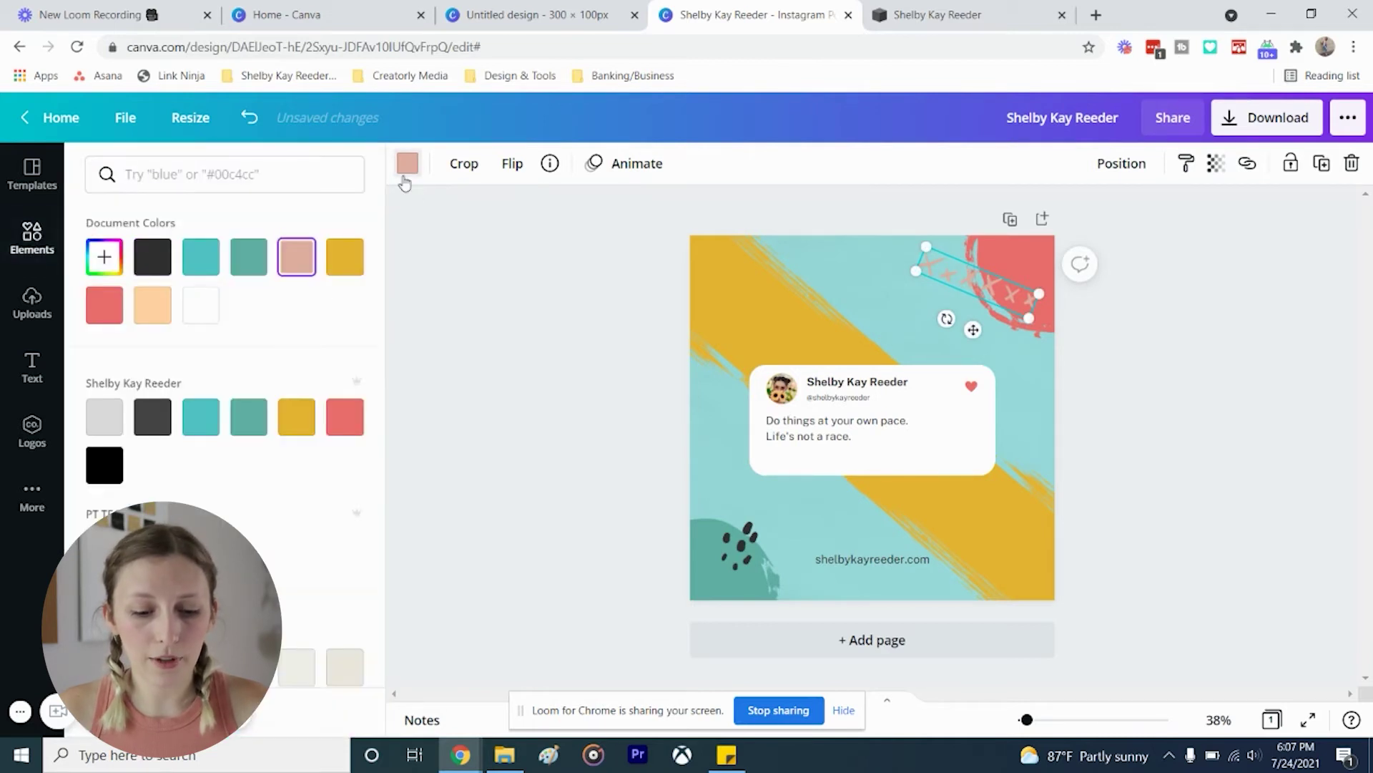
pyautogui.click(112, 469)
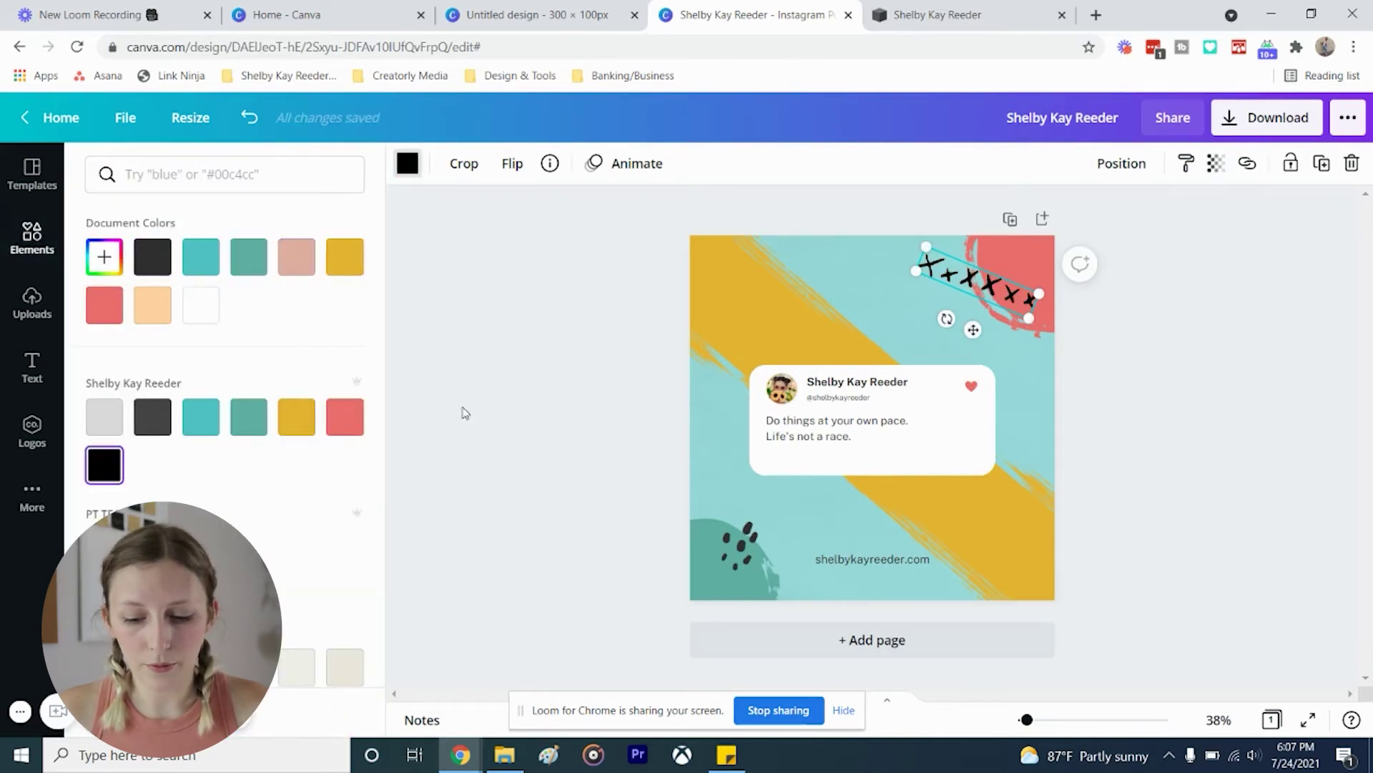
pyautogui.click(538, 356)
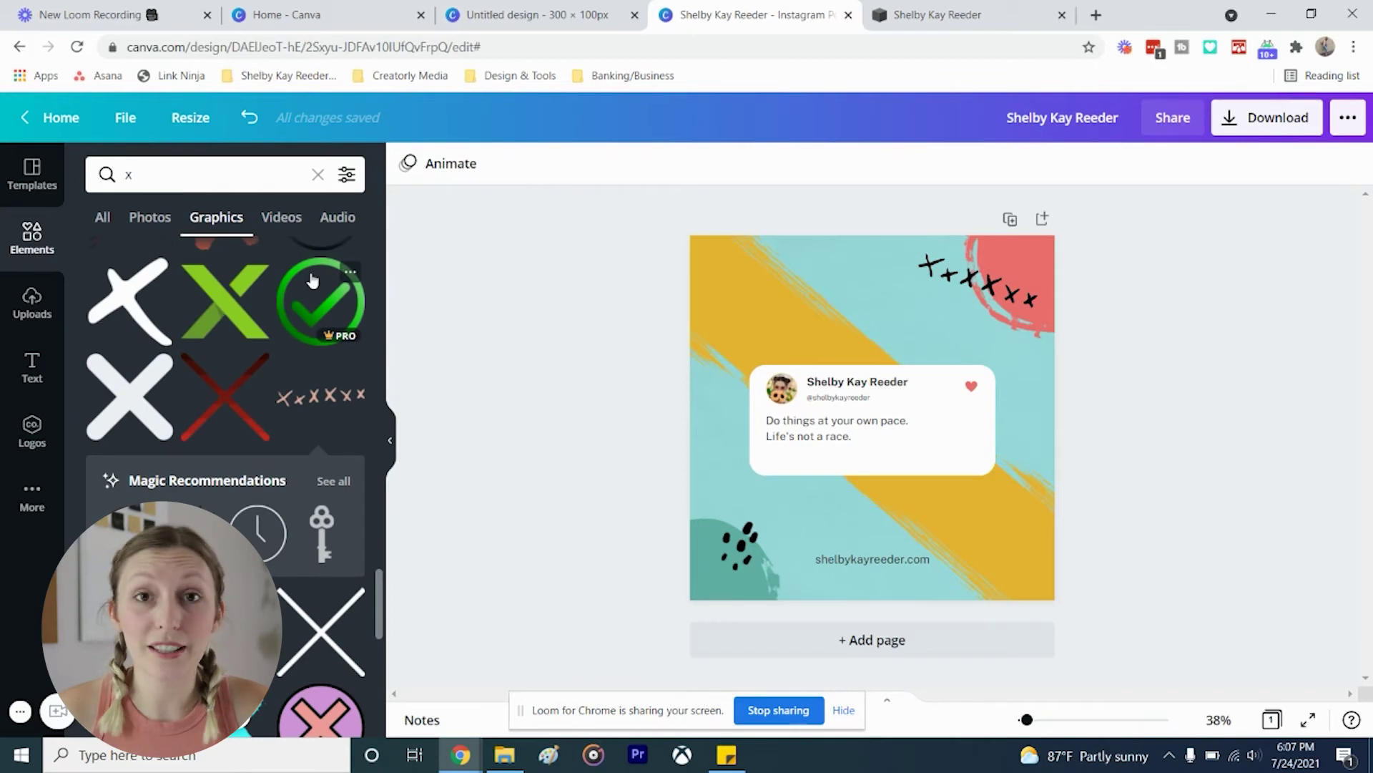
# Search the elements library for "stars" and look through the photo, graphic, video and audio results.
pyautogui.click(169, 172)
pyautogui.press('BackSpace')
pyautogui.write('stars')
pyautogui.press('Return')
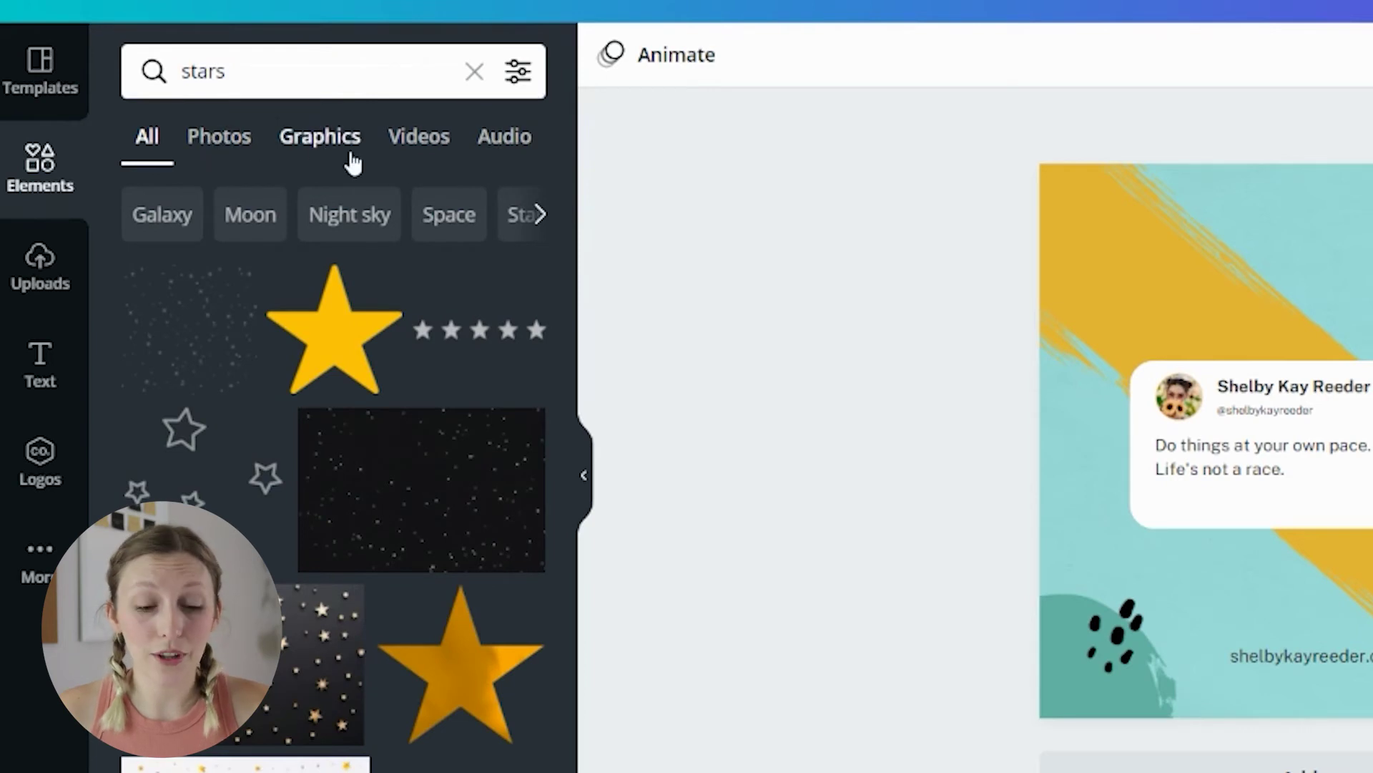
pyautogui.click(222, 140)
pyautogui.moveTo(279, 437)
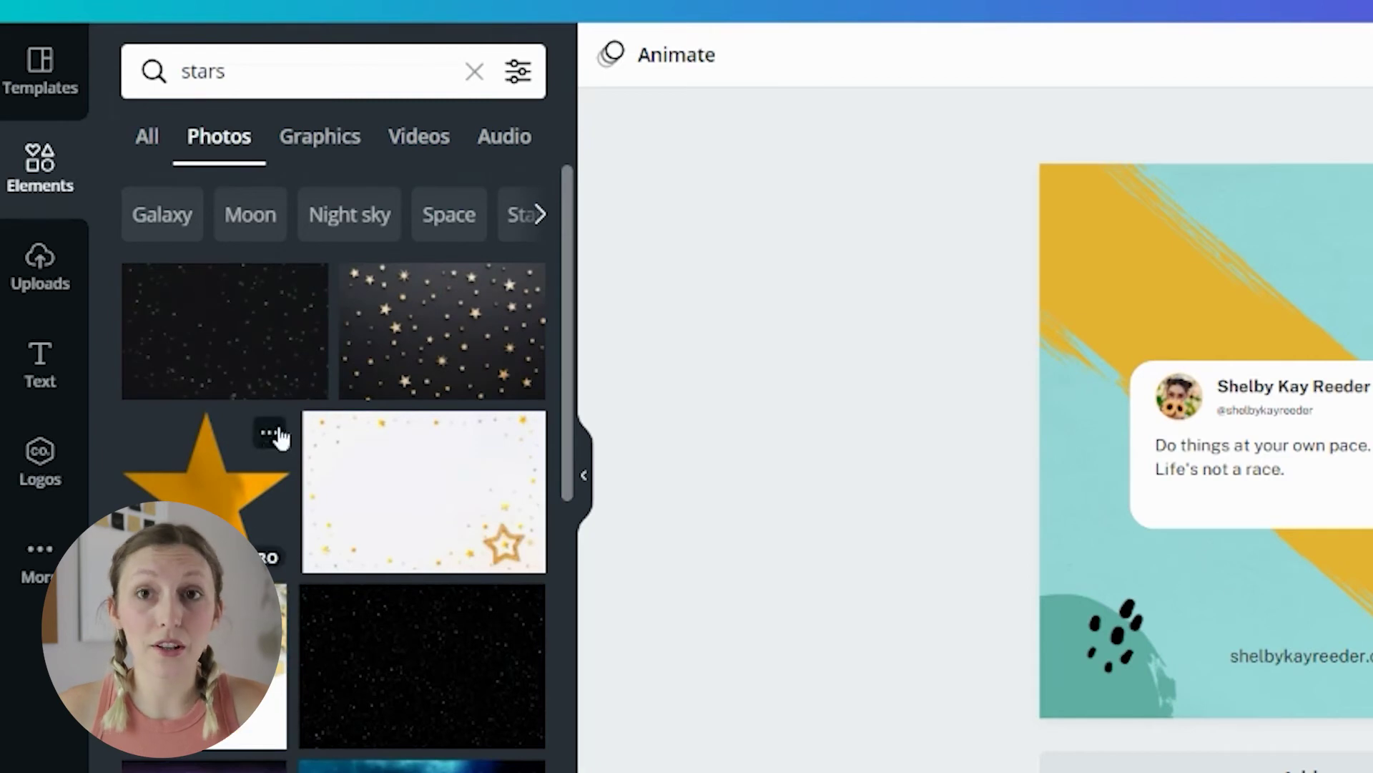
pyautogui.click(319, 154)
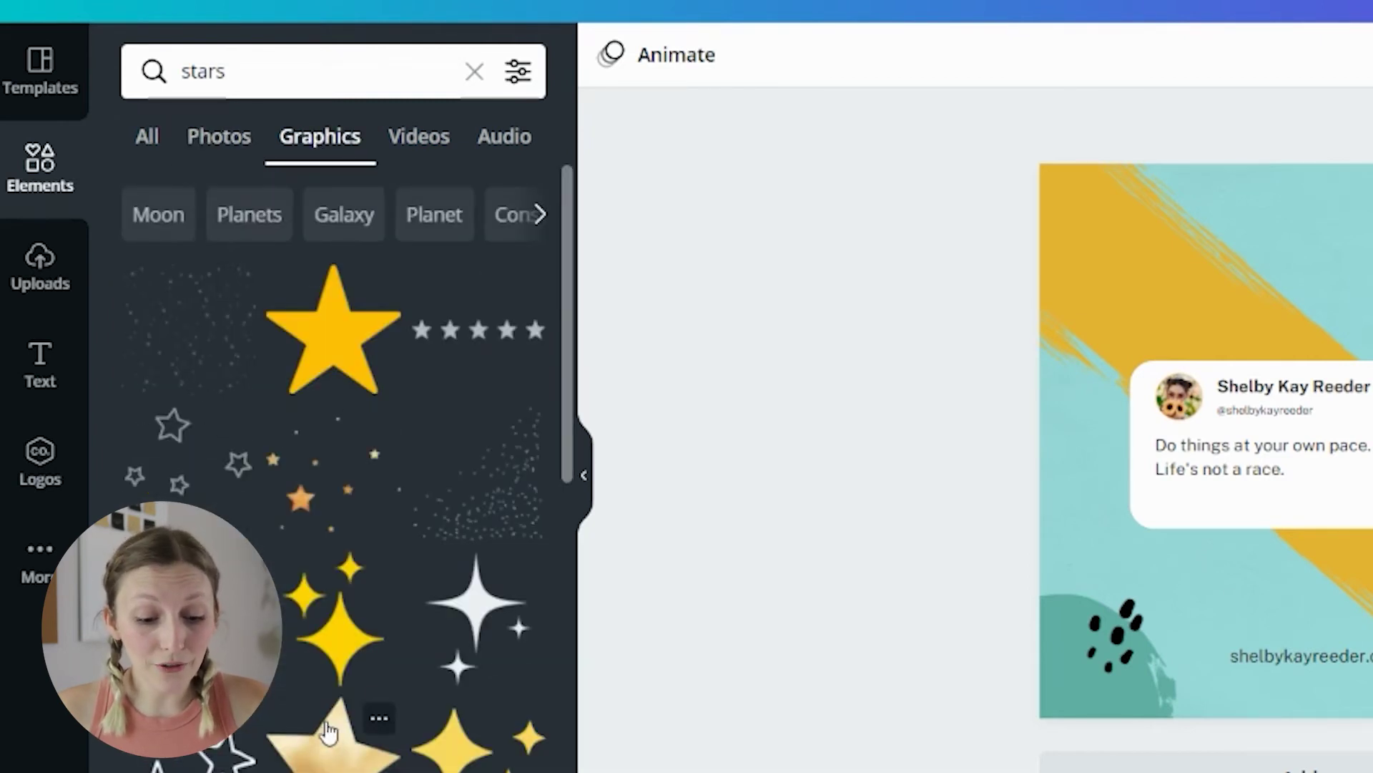
pyautogui.click(406, 161)
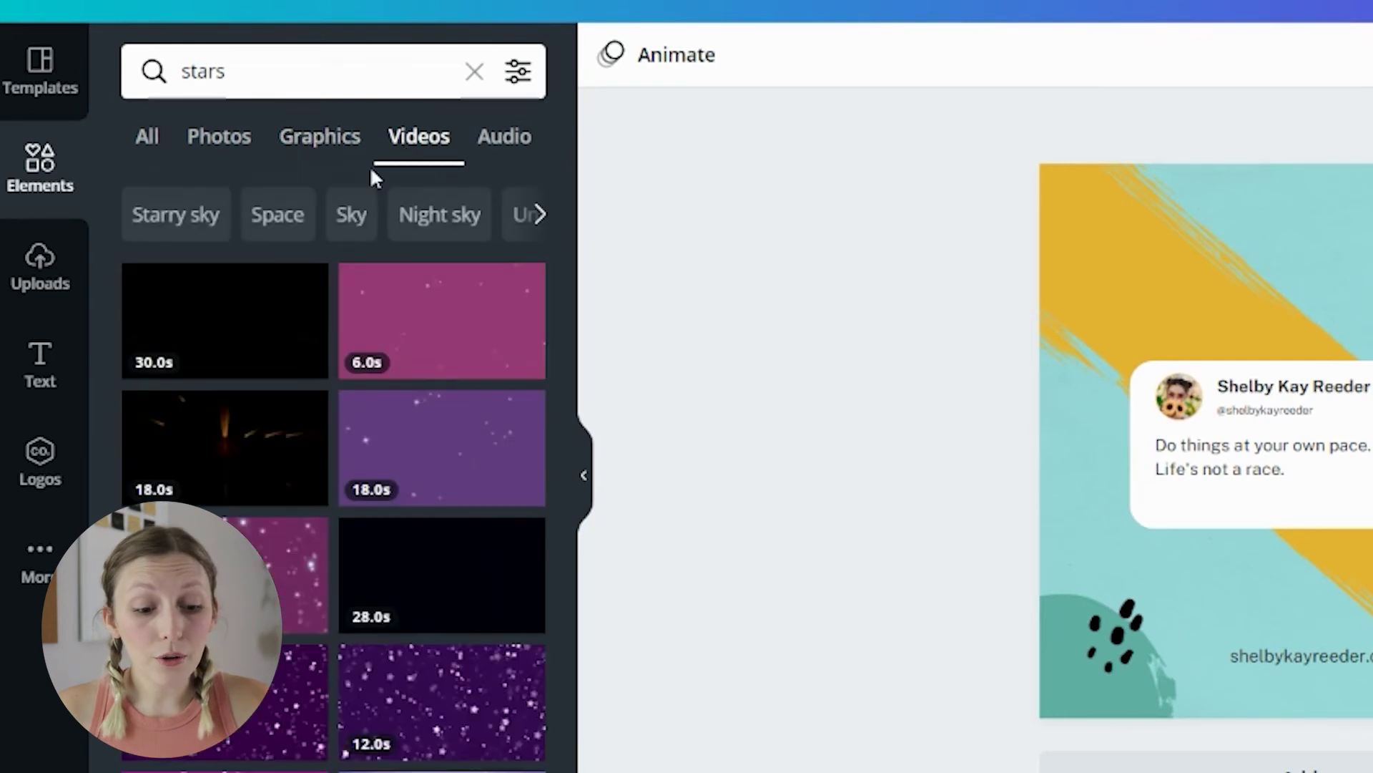
pyautogui.click(497, 143)
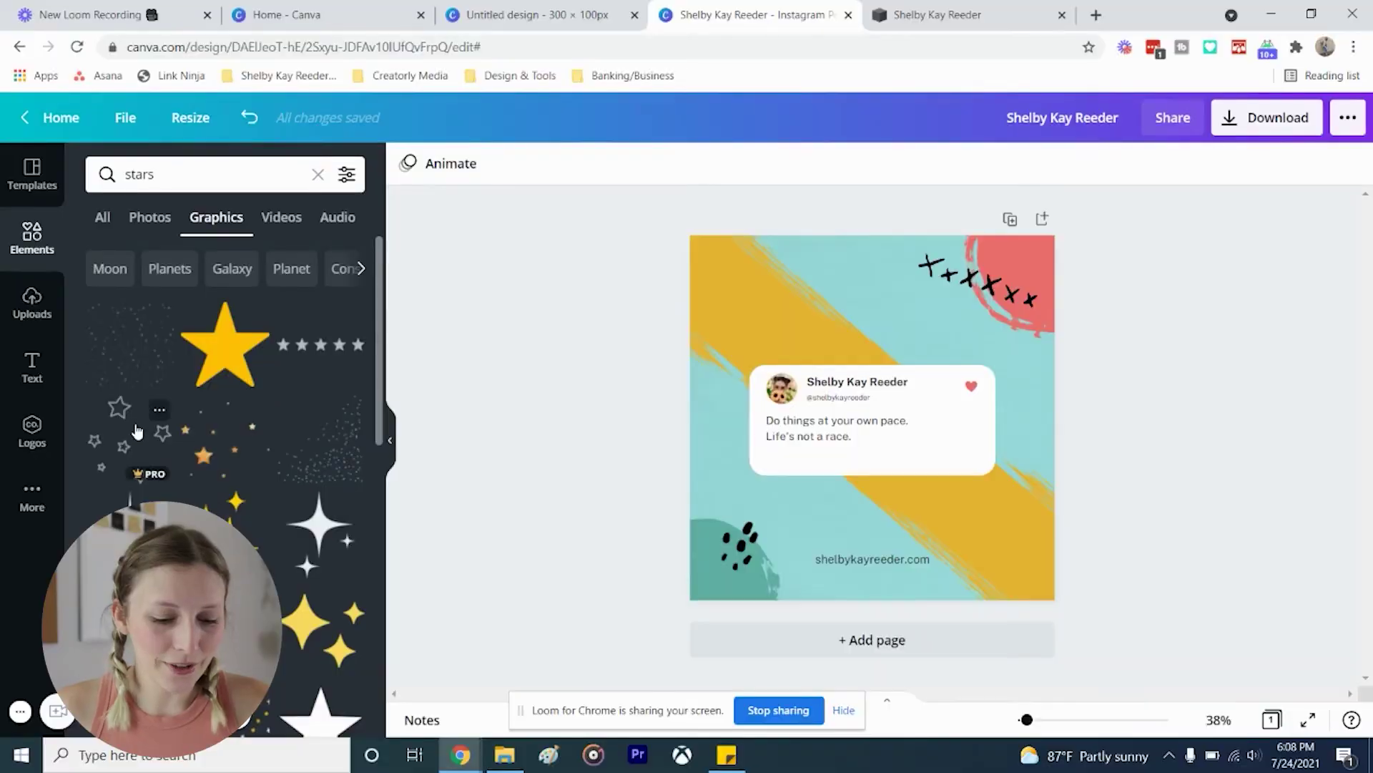
# Add the three outlined stars graphic, shrink it onto the upper-left end of the mustard stroke, and recolor it turquoise.
pyautogui.click(165, 616)
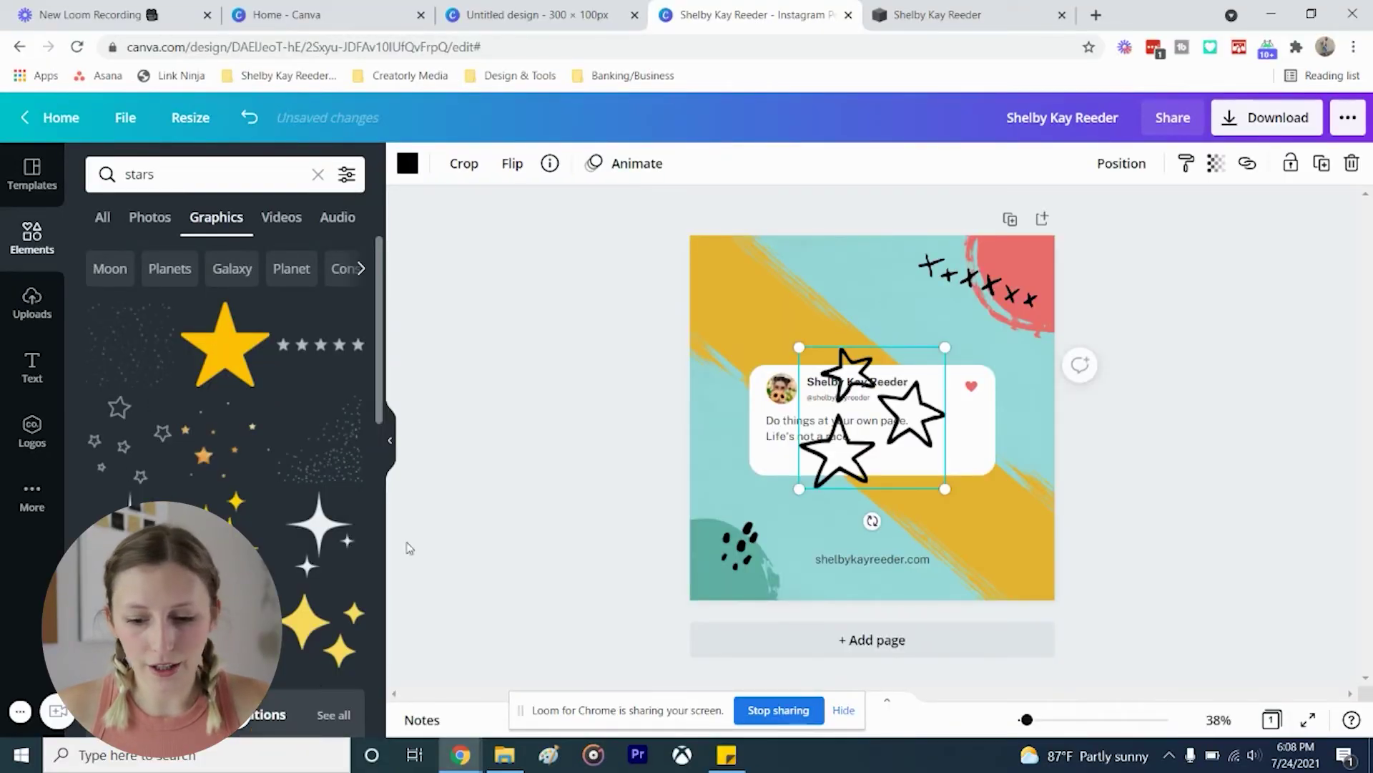
pyautogui.moveTo(944, 348); pyautogui.dragTo(731, 274)
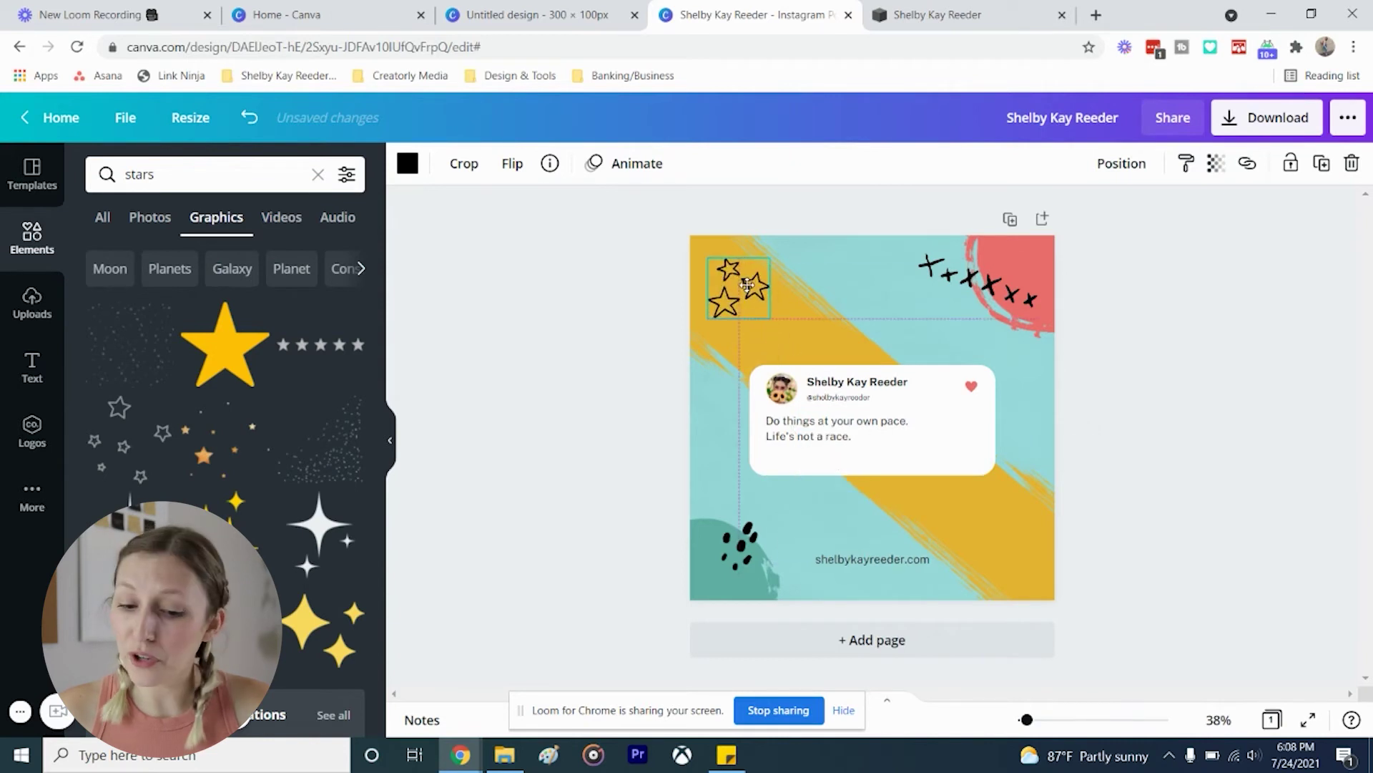
pyautogui.click(411, 167)
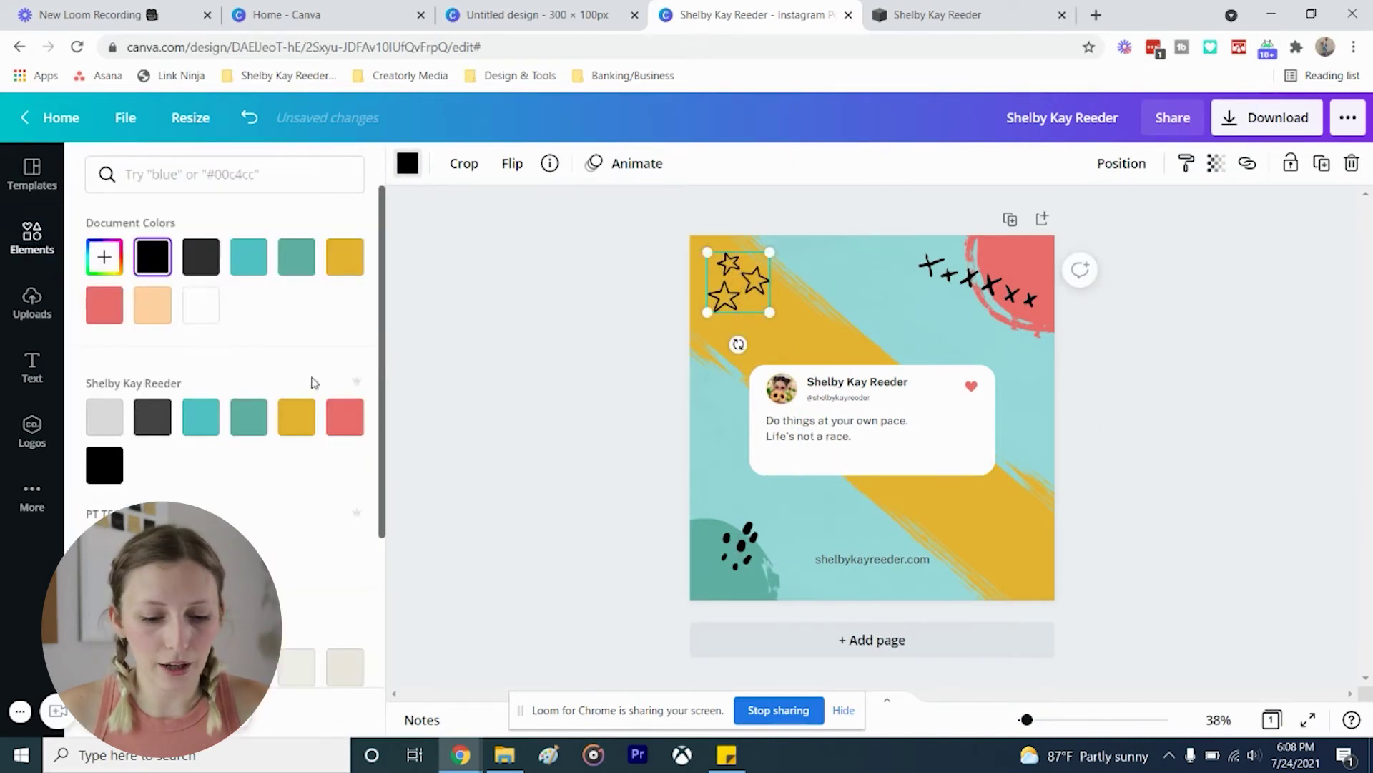
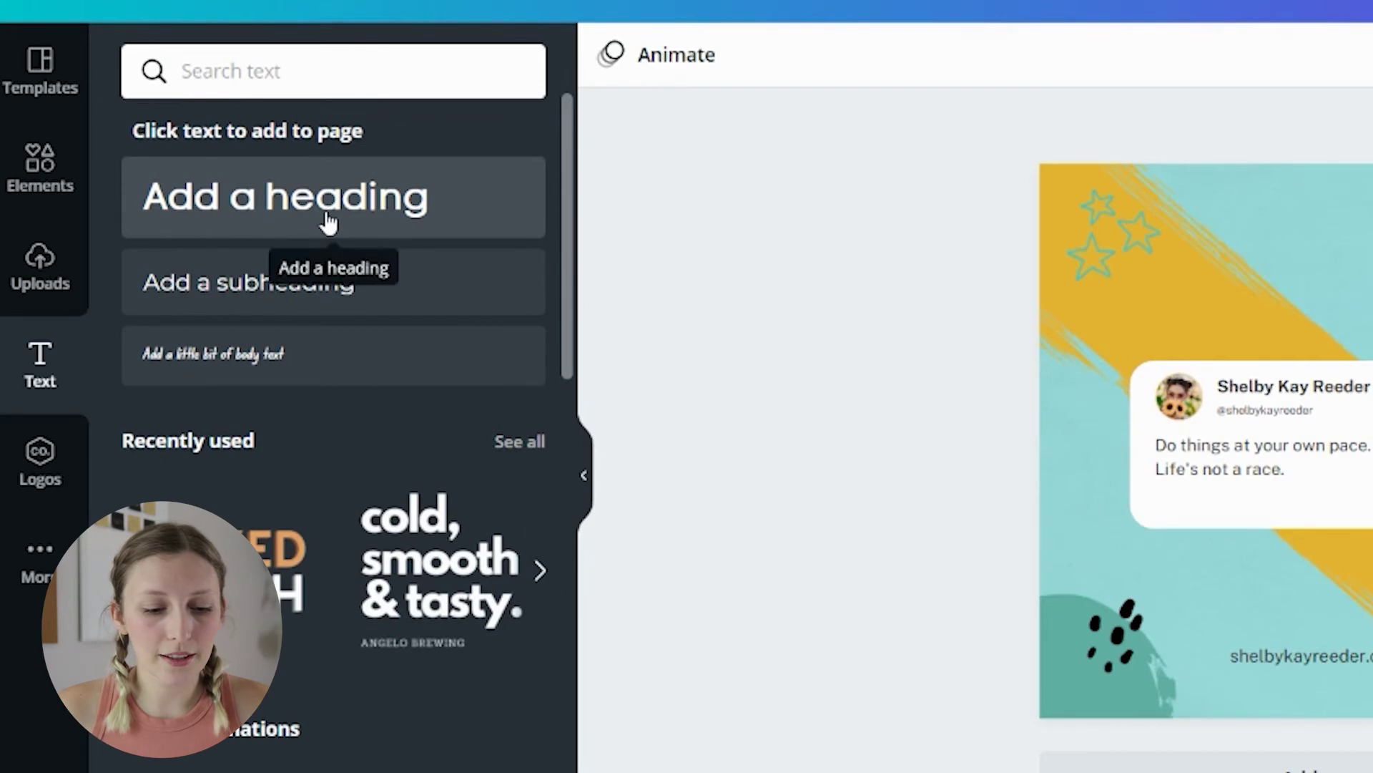
# Add a subheading reading "type here" above the tweet card and enlarge it.
pyautogui.click(231, 306)
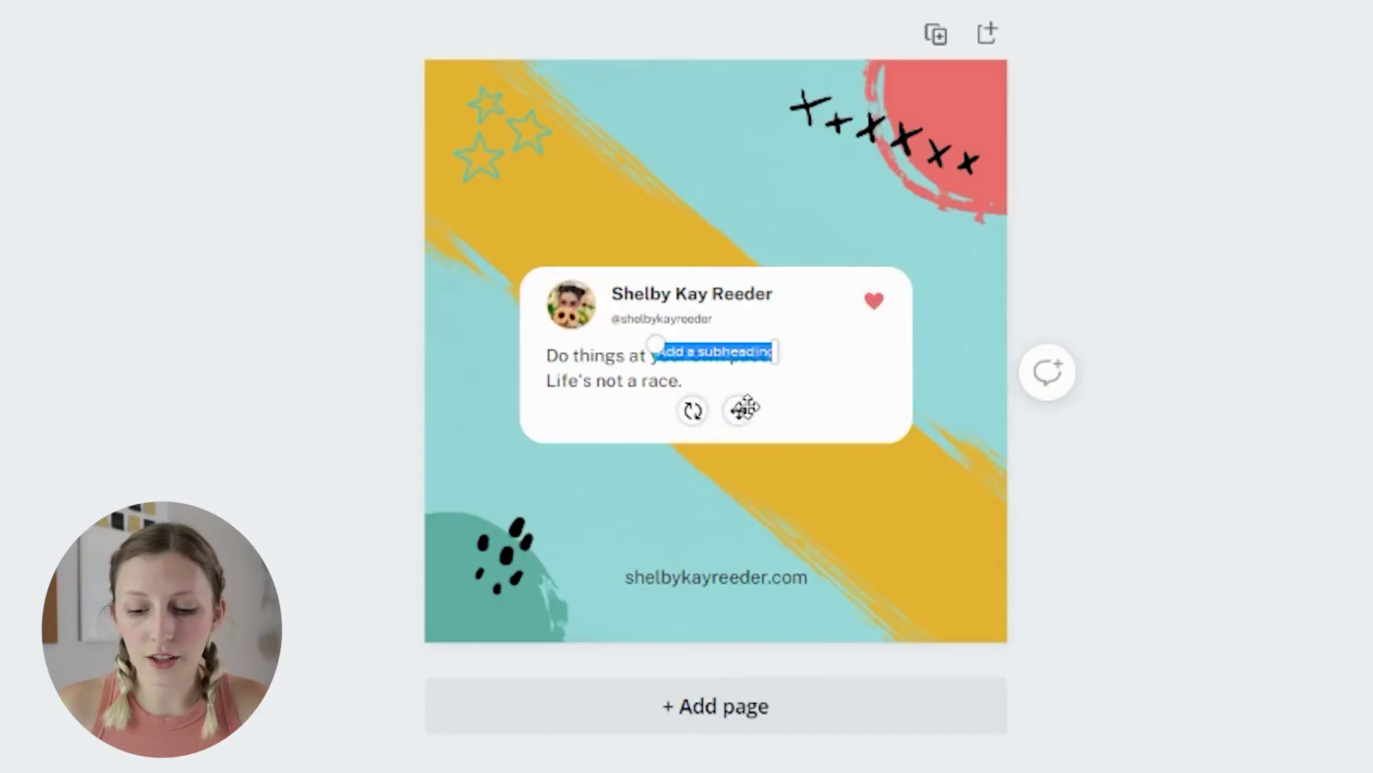
pyautogui.moveTo(742, 408); pyautogui.dragTo(726, 234)
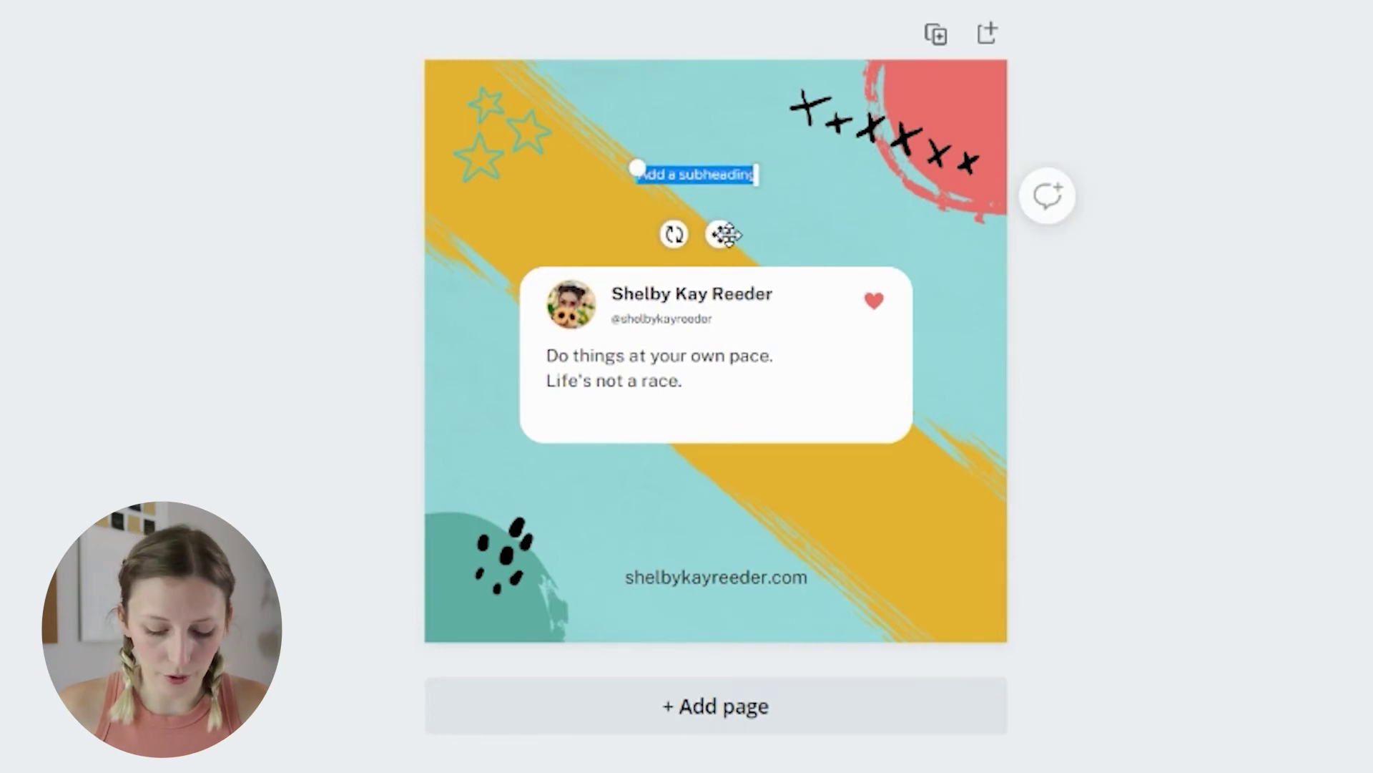
pyautogui.write('Type here')
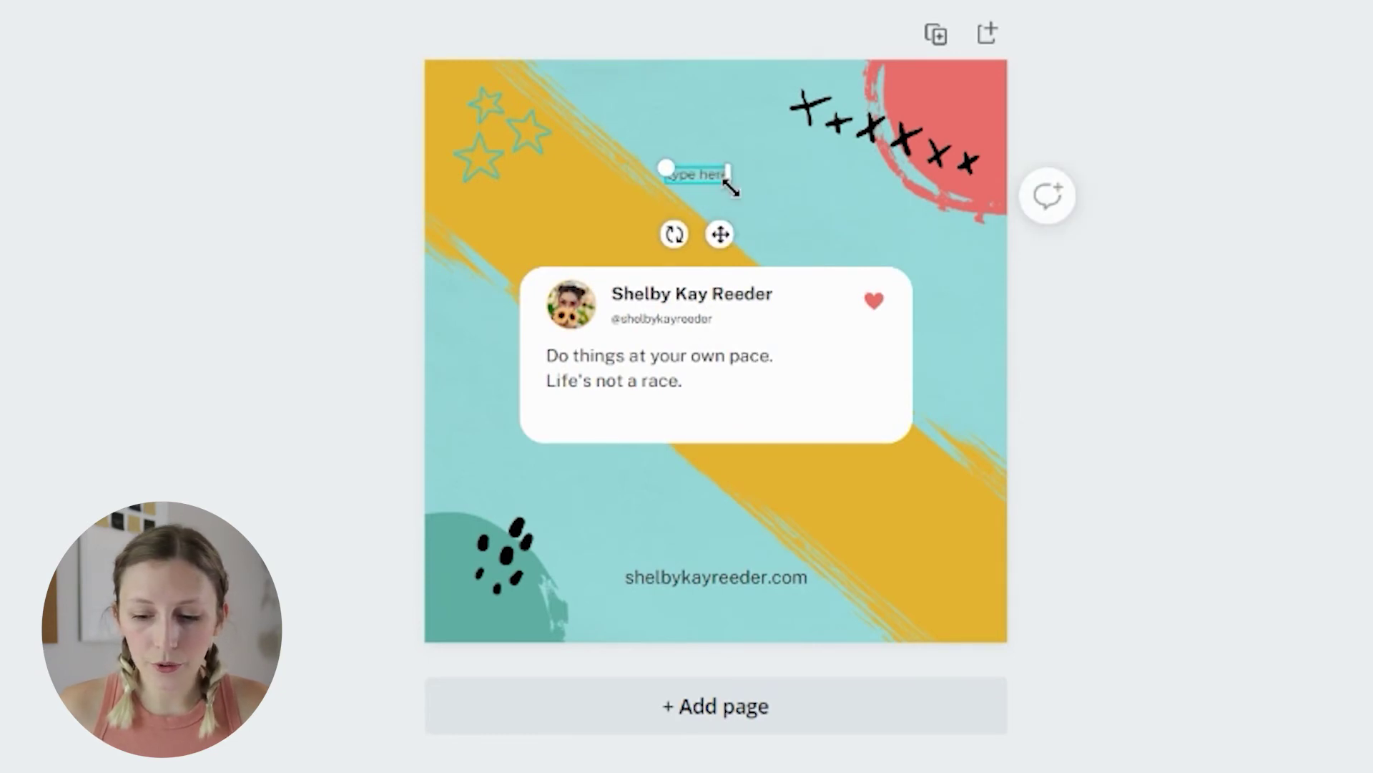
pyautogui.moveTo(769, 202); pyautogui.dragTo(840, 218)
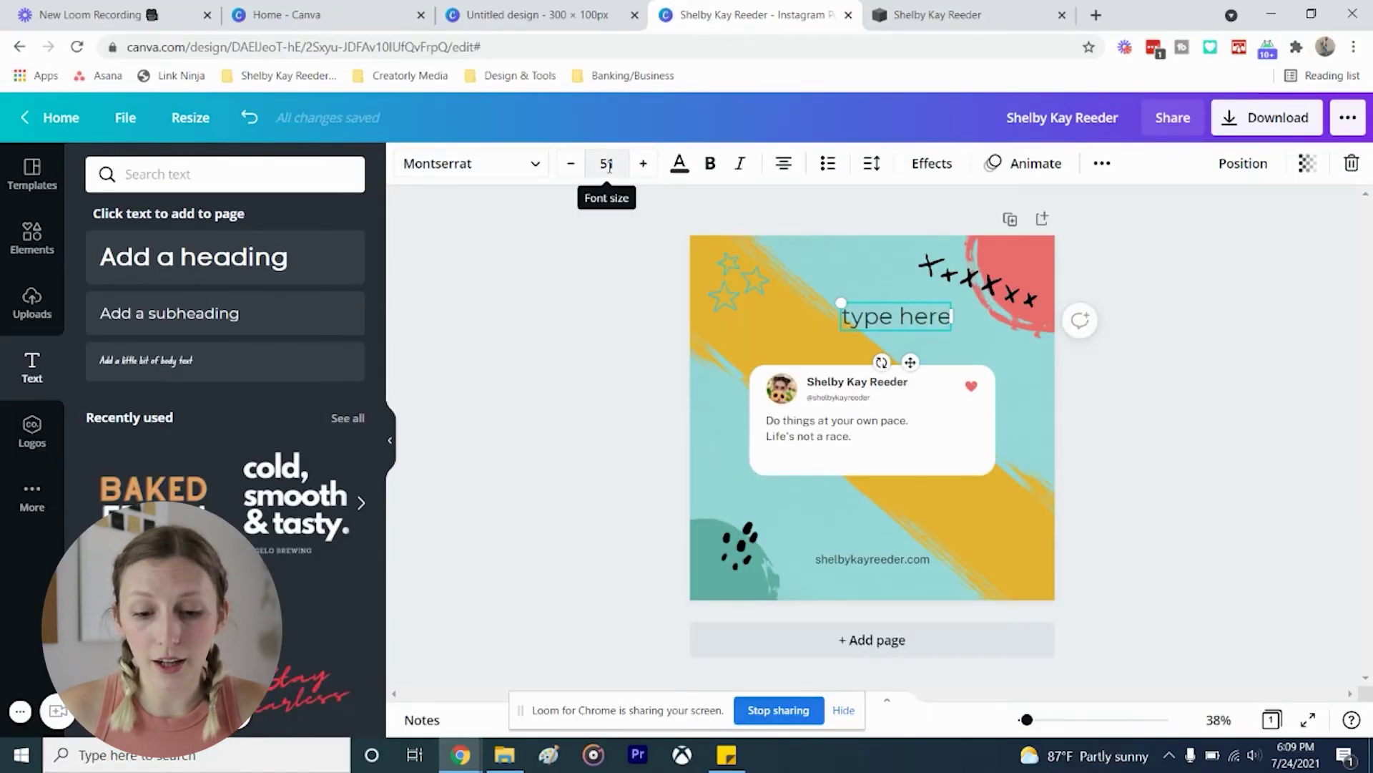
# Set the font size of the "type here" text to 65.
pyautogui.click(609, 166)
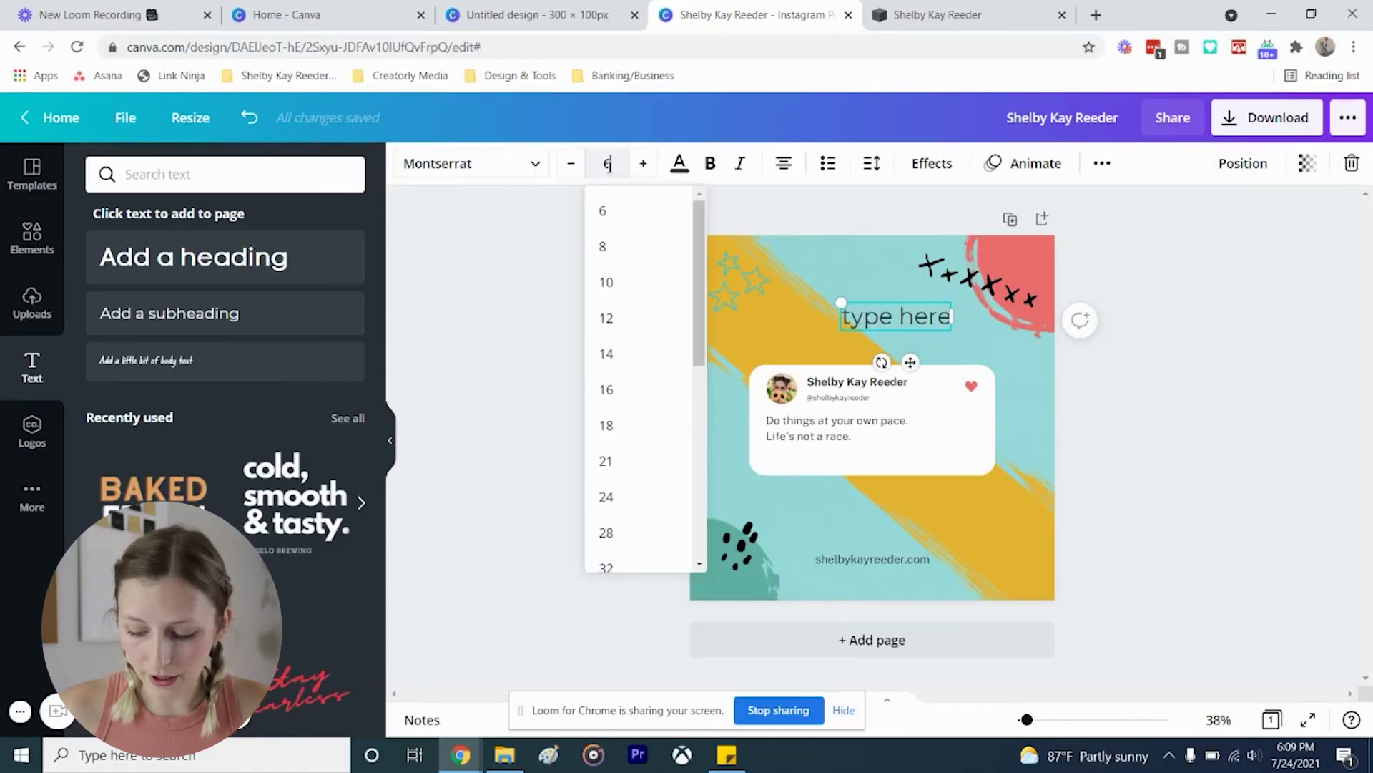
pyautogui.write('65')
pyautogui.press('Return')
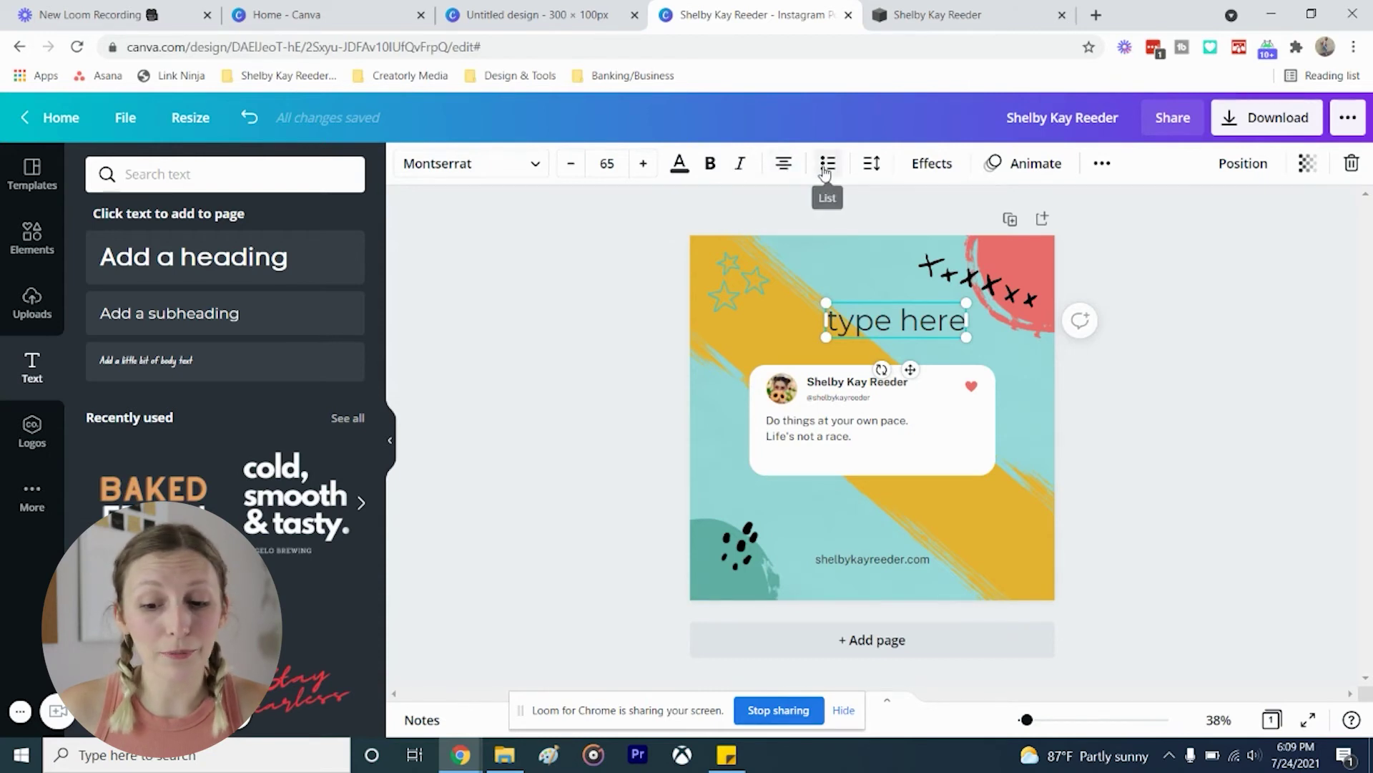
# Check the letter and line spacing options for the "type here" text, and delete the text box.
pyautogui.click(875, 165)
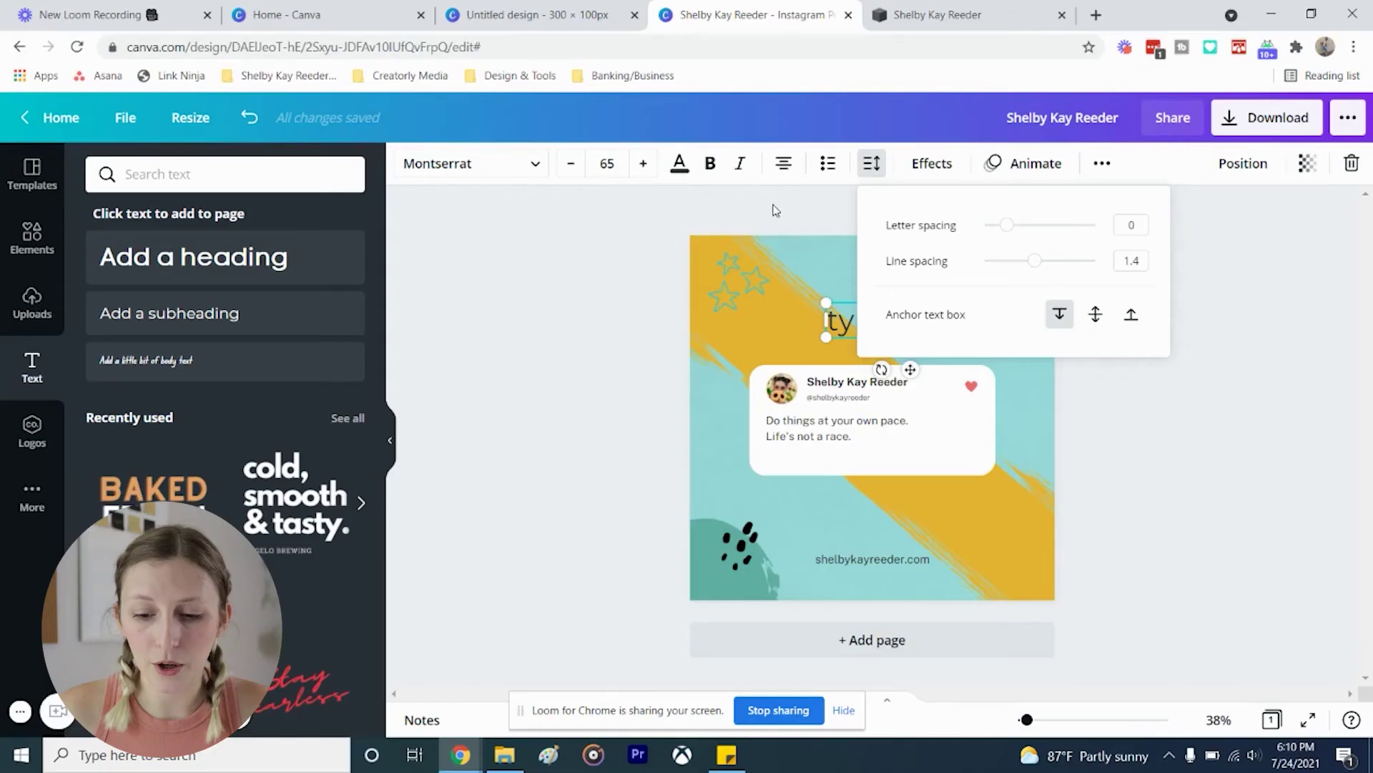
pyautogui.click(776, 212)
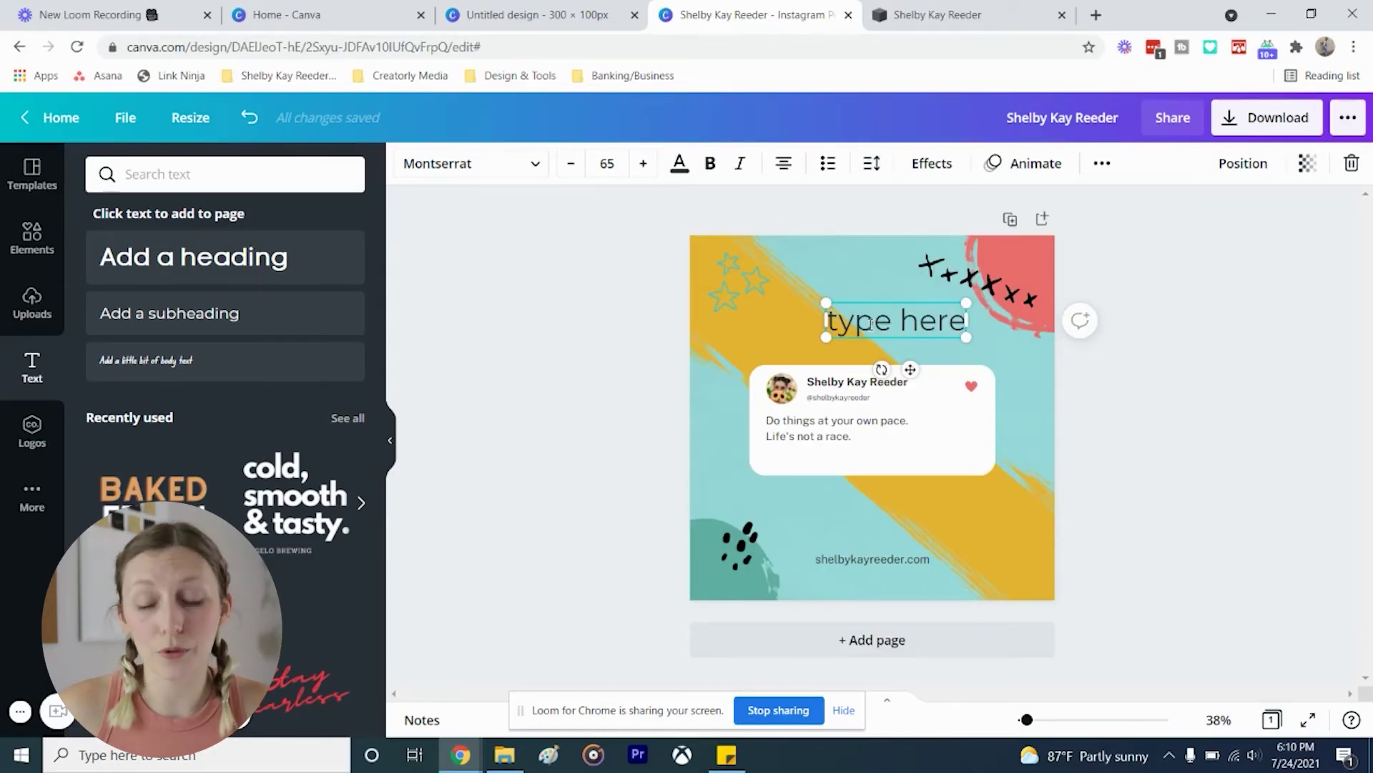
pyautogui.press('Delete')
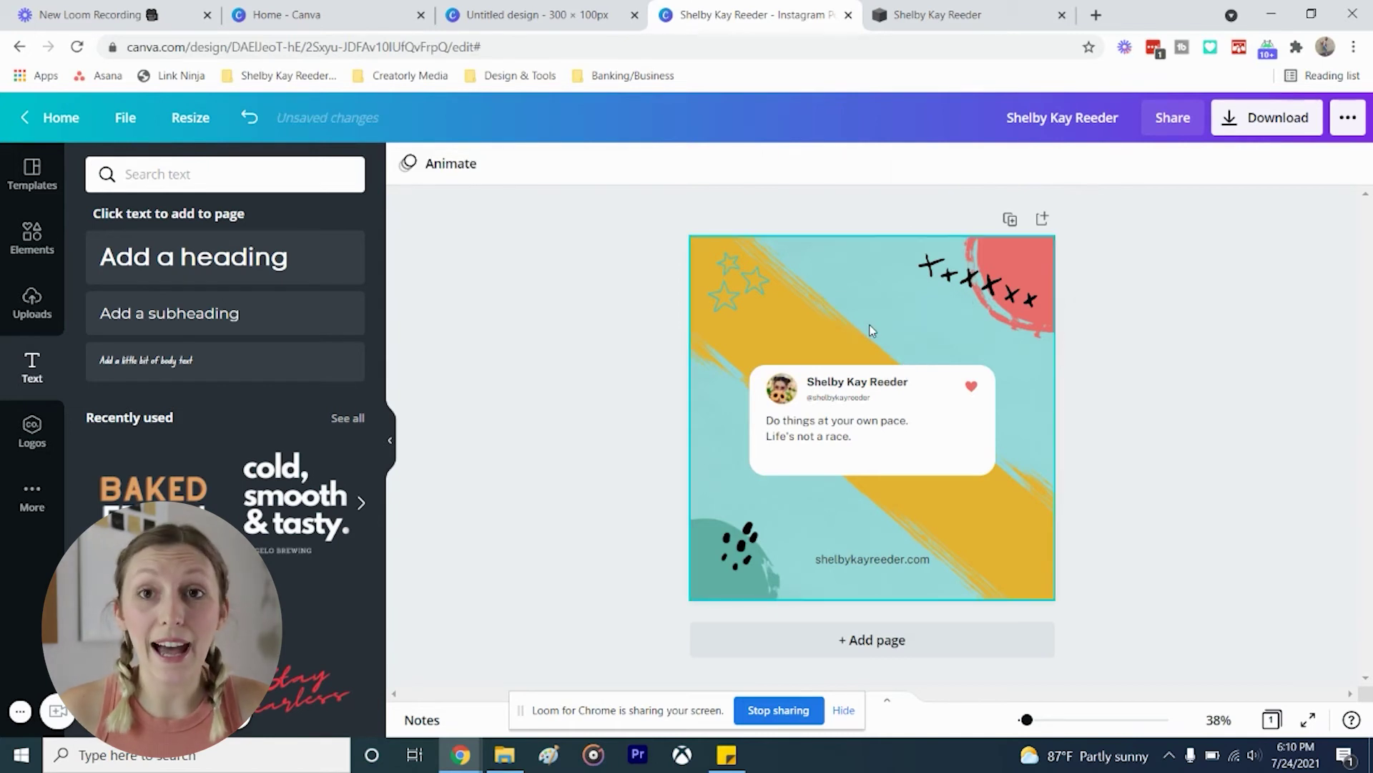
# Duplicate the display name text by copy and paste, move the copy above the card, and open it for editing.
pyautogui.click(867, 384)
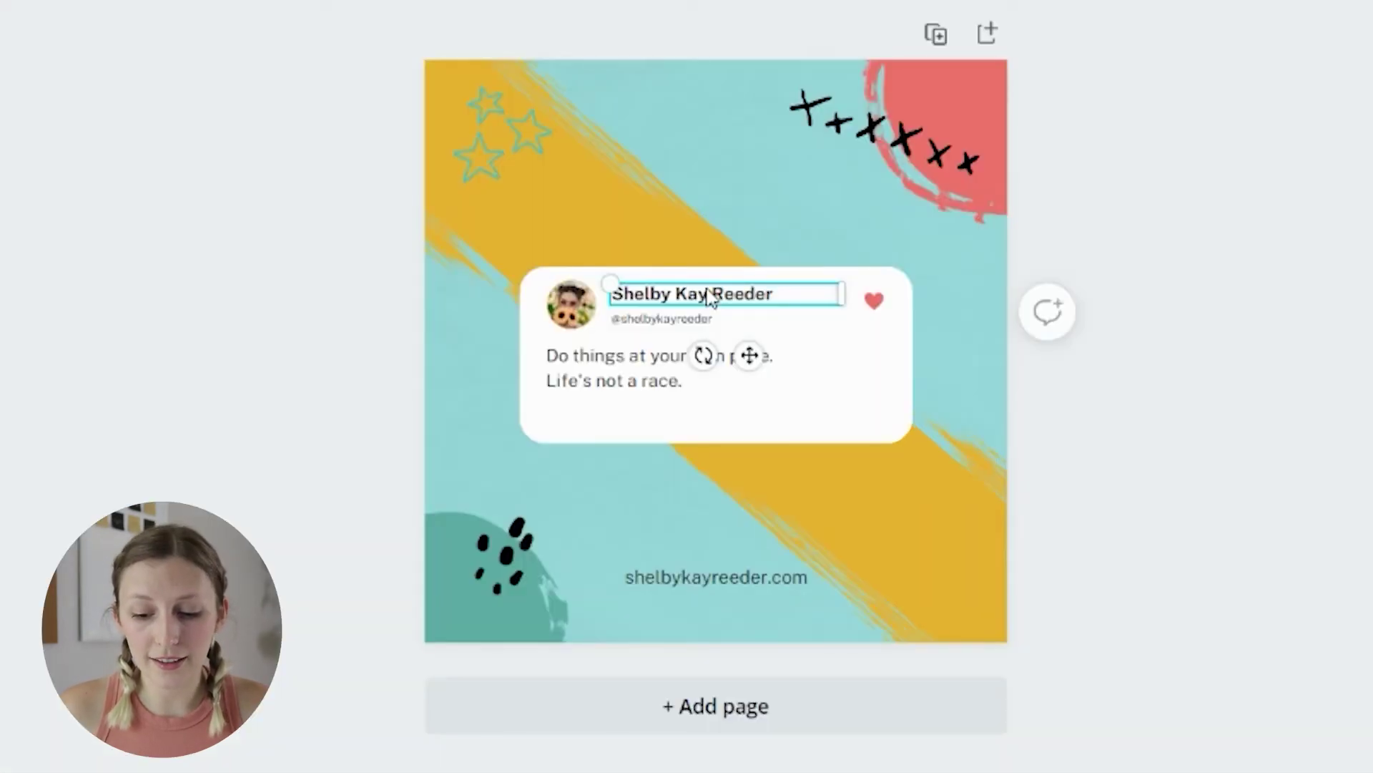
pyautogui.hotkey('ctrl', 'c')
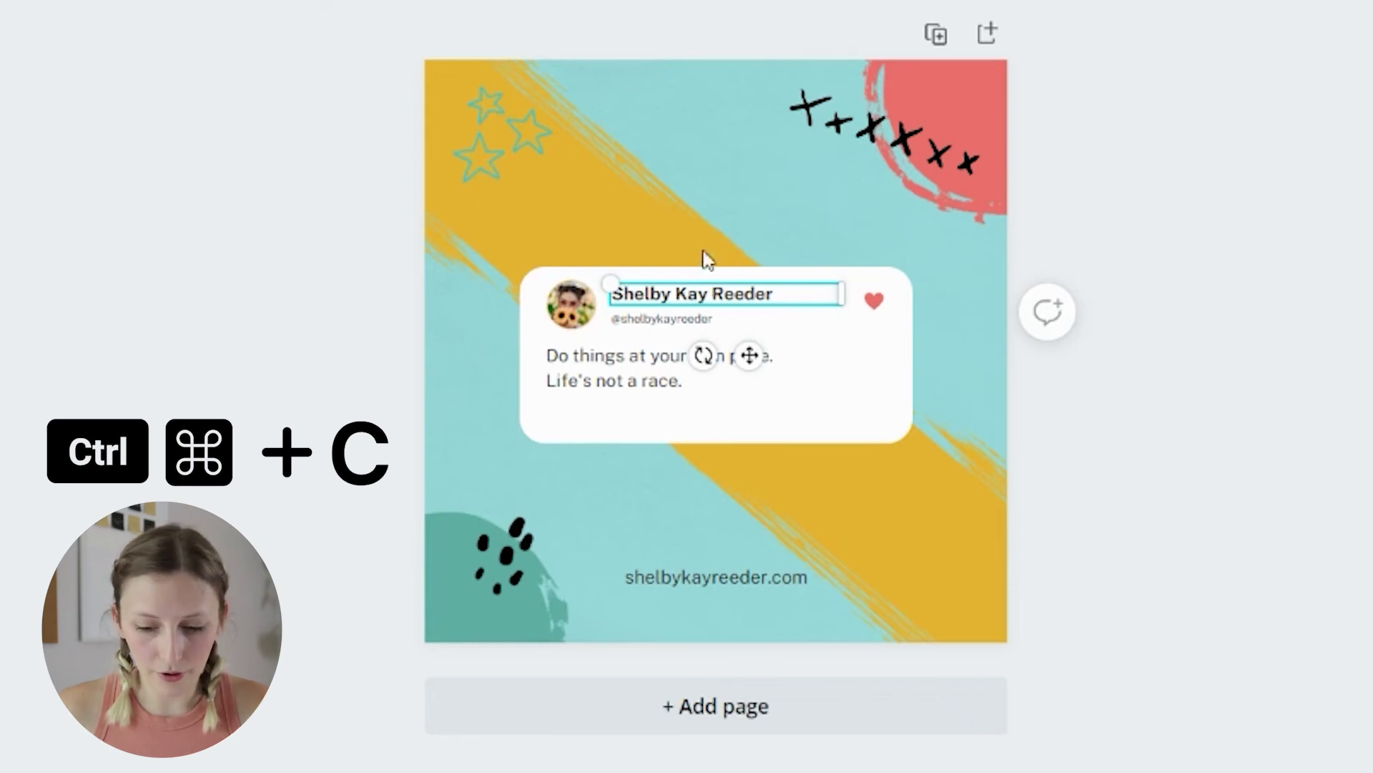
pyautogui.hotkey('ctrl', 'v')
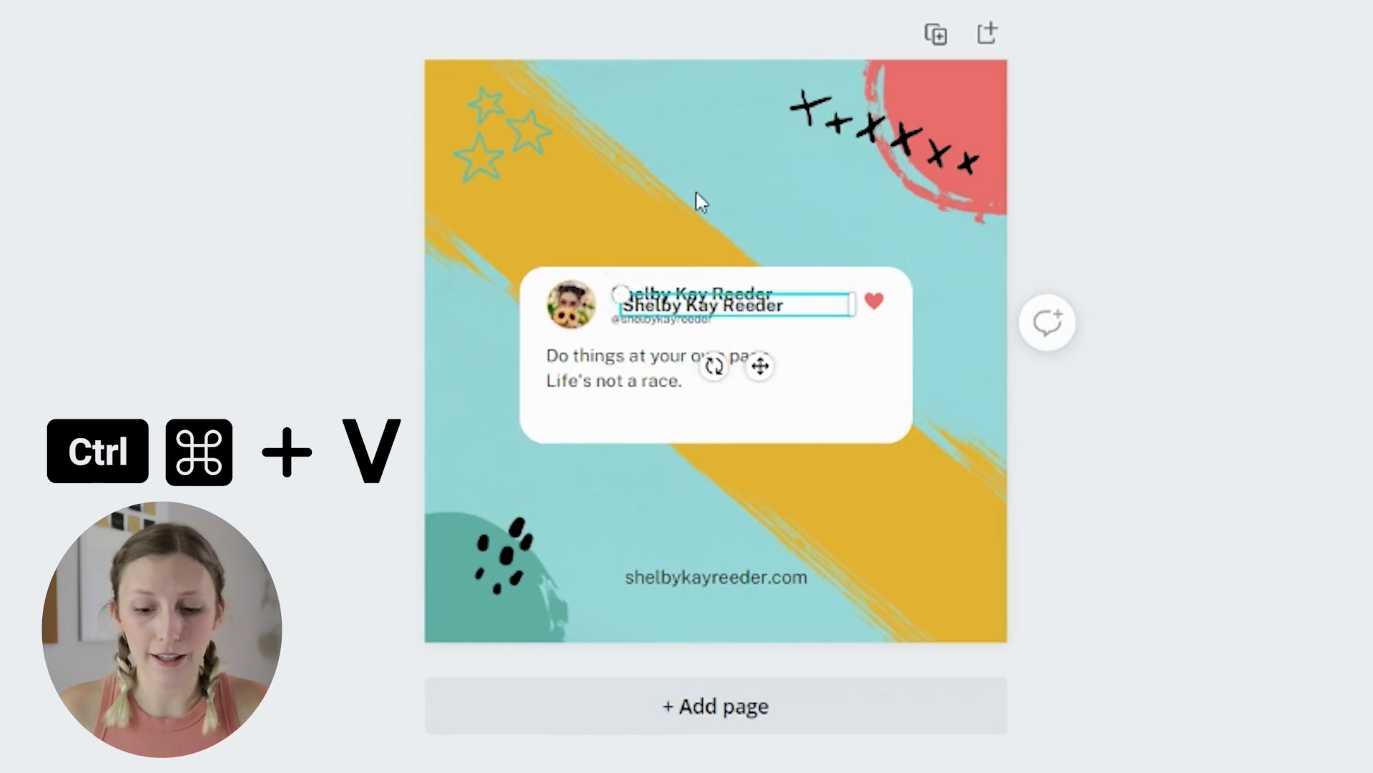
pyautogui.moveTo(713, 305); pyautogui.dragTo(710, 226)
pyautogui.doubleClick(711, 227)
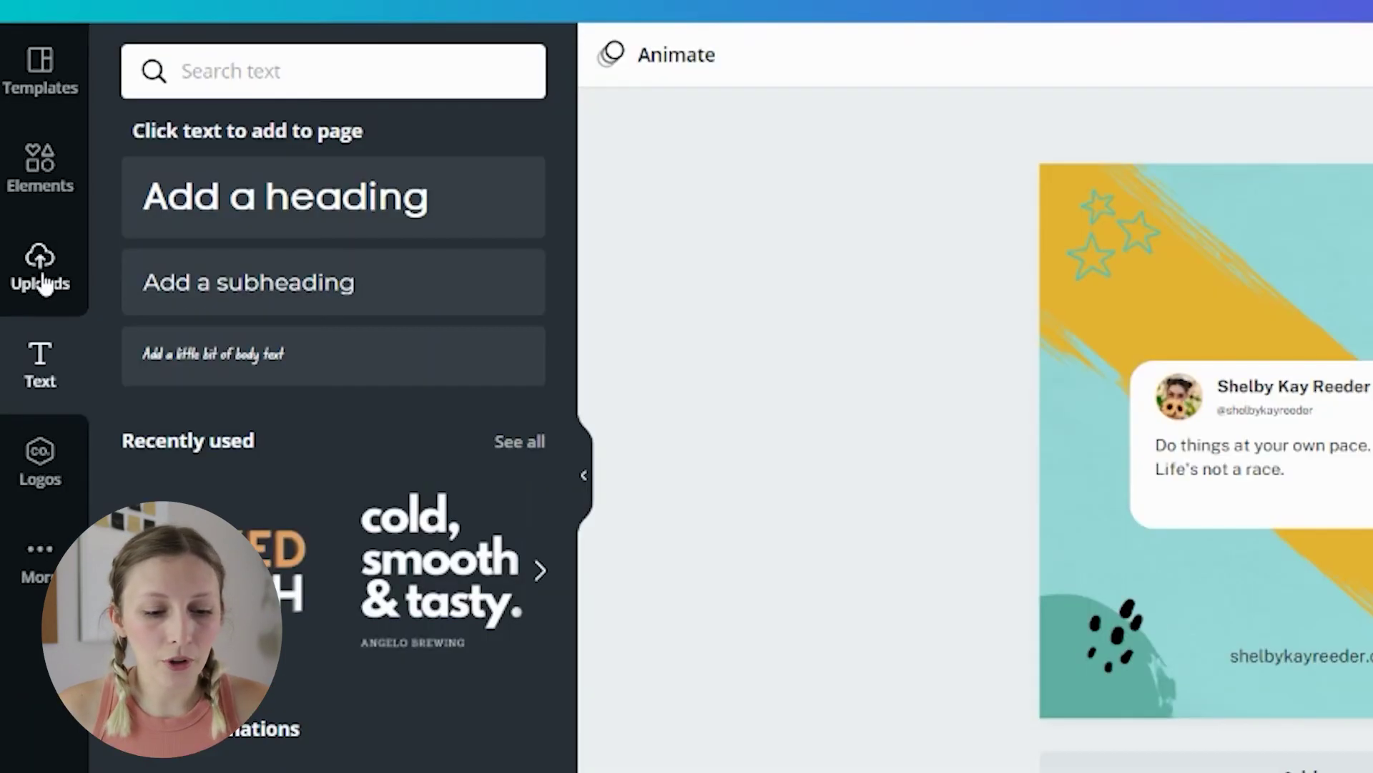
# Upload the portrait photo from a Documents subfolder in File Explorer and place it in the card's circular profile picture frame.
pyautogui.click(32, 306)
pyautogui.click(341, 79)
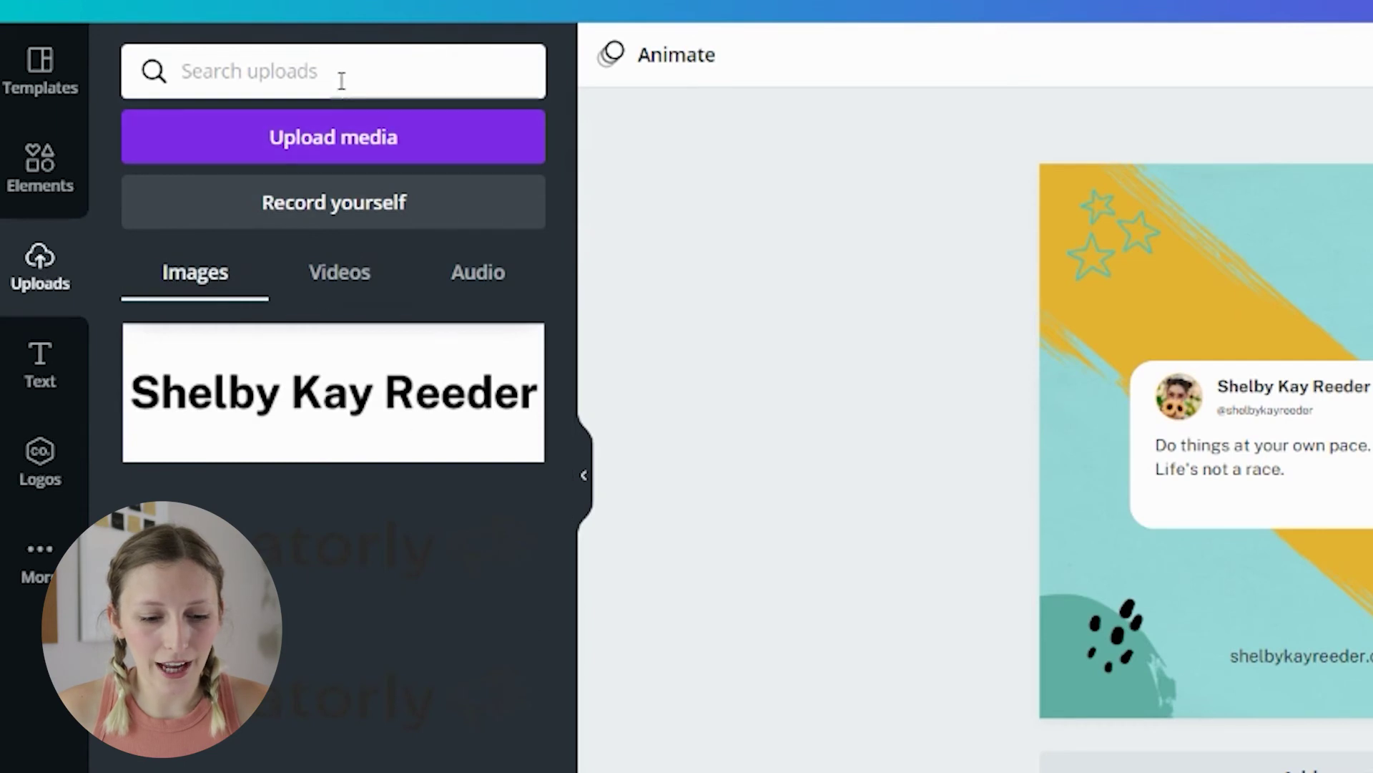
pyautogui.click(341, 146)
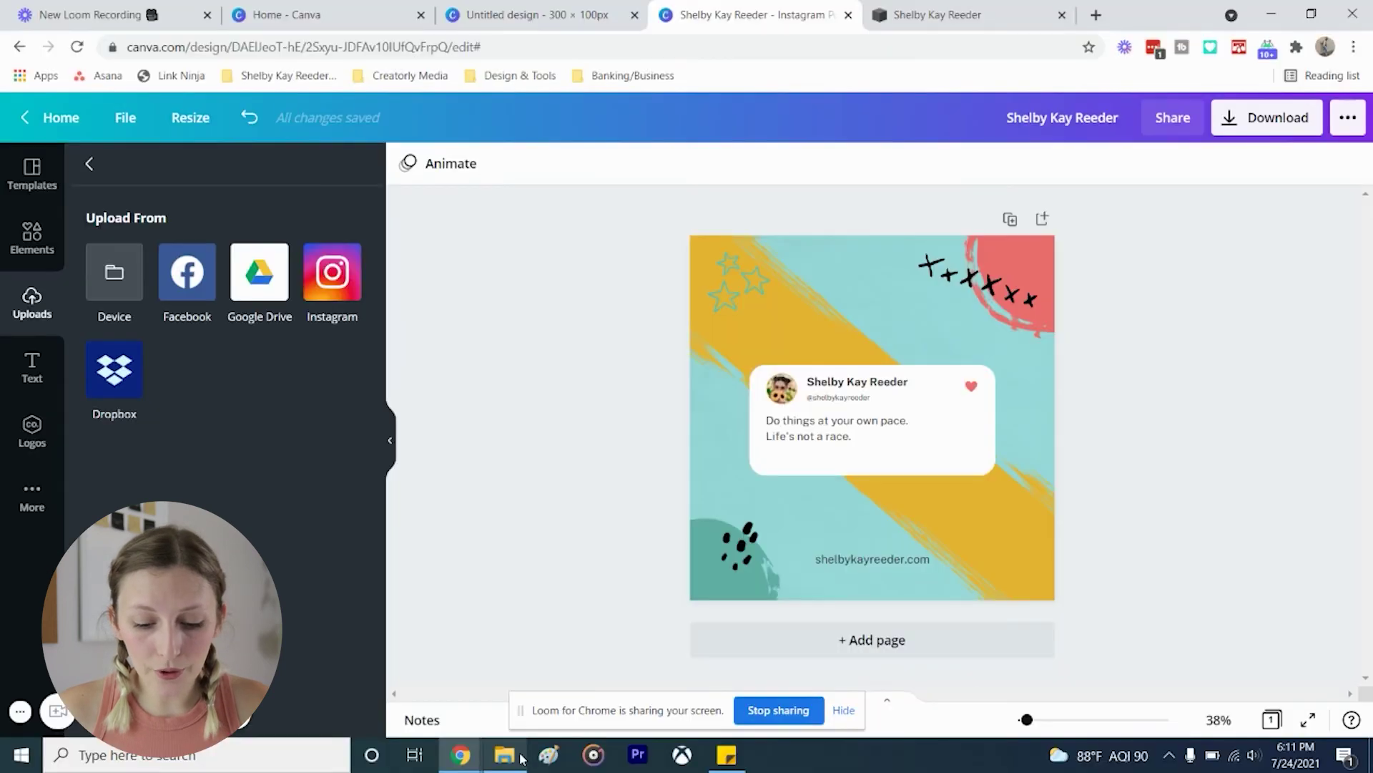
pyautogui.click(506, 754)
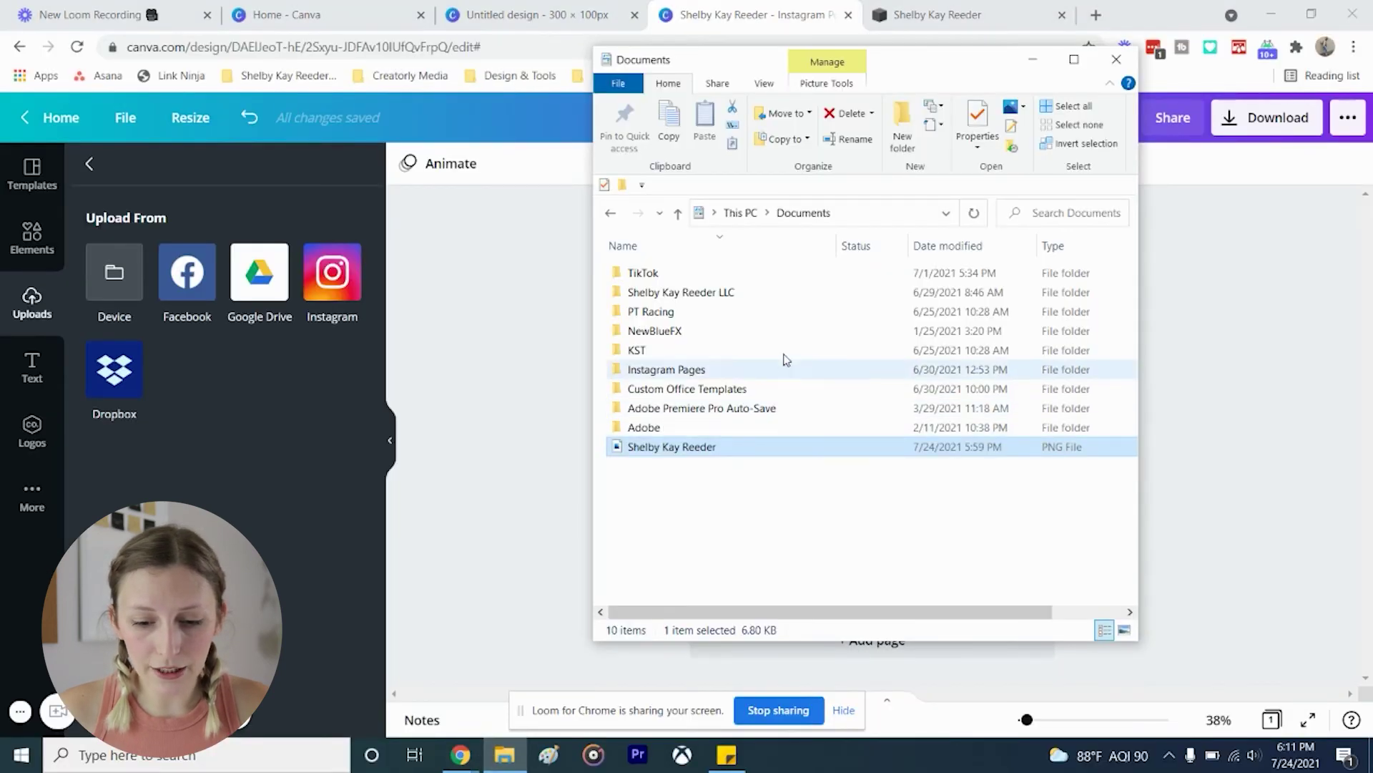
pyautogui.doubleClick(700, 293)
pyautogui.doubleClick(644, 331)
pyautogui.moveTo(672, 370); pyautogui.dragTo(239, 319)
pyautogui.moveTo(115, 368); pyautogui.dragTo(787, 394)
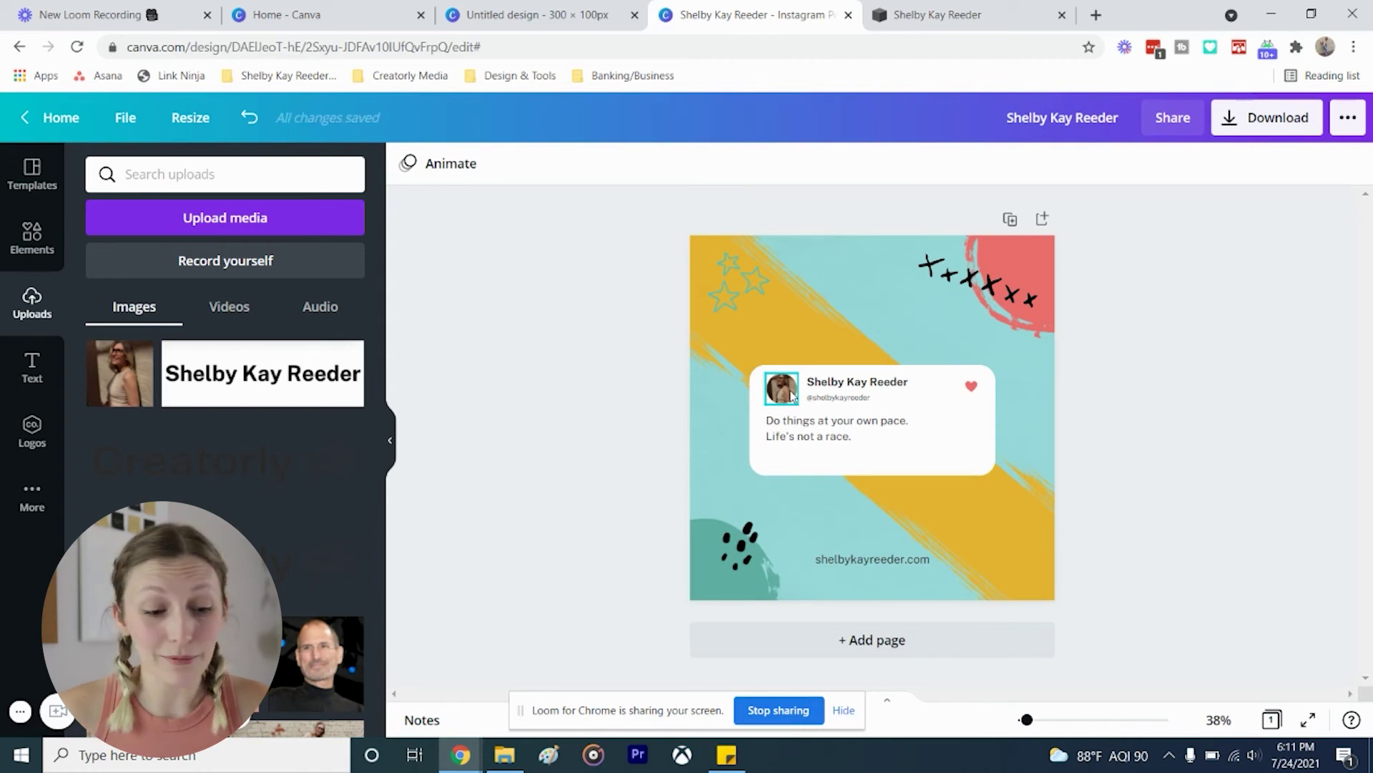
# Clear the "stars" search, add the circular frame from the elements library, and move it toward the top of the post.
pyautogui.click(33, 252)
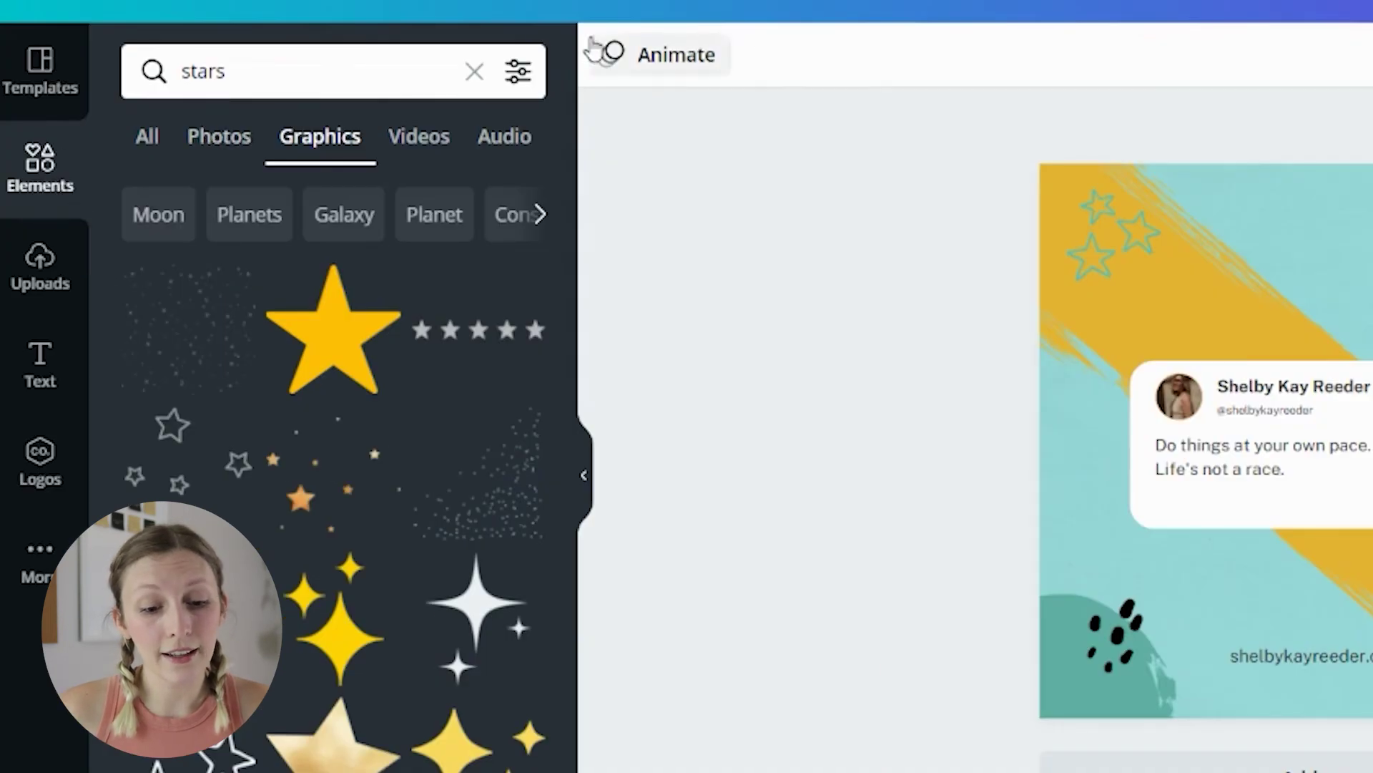
pyautogui.click(472, 75)
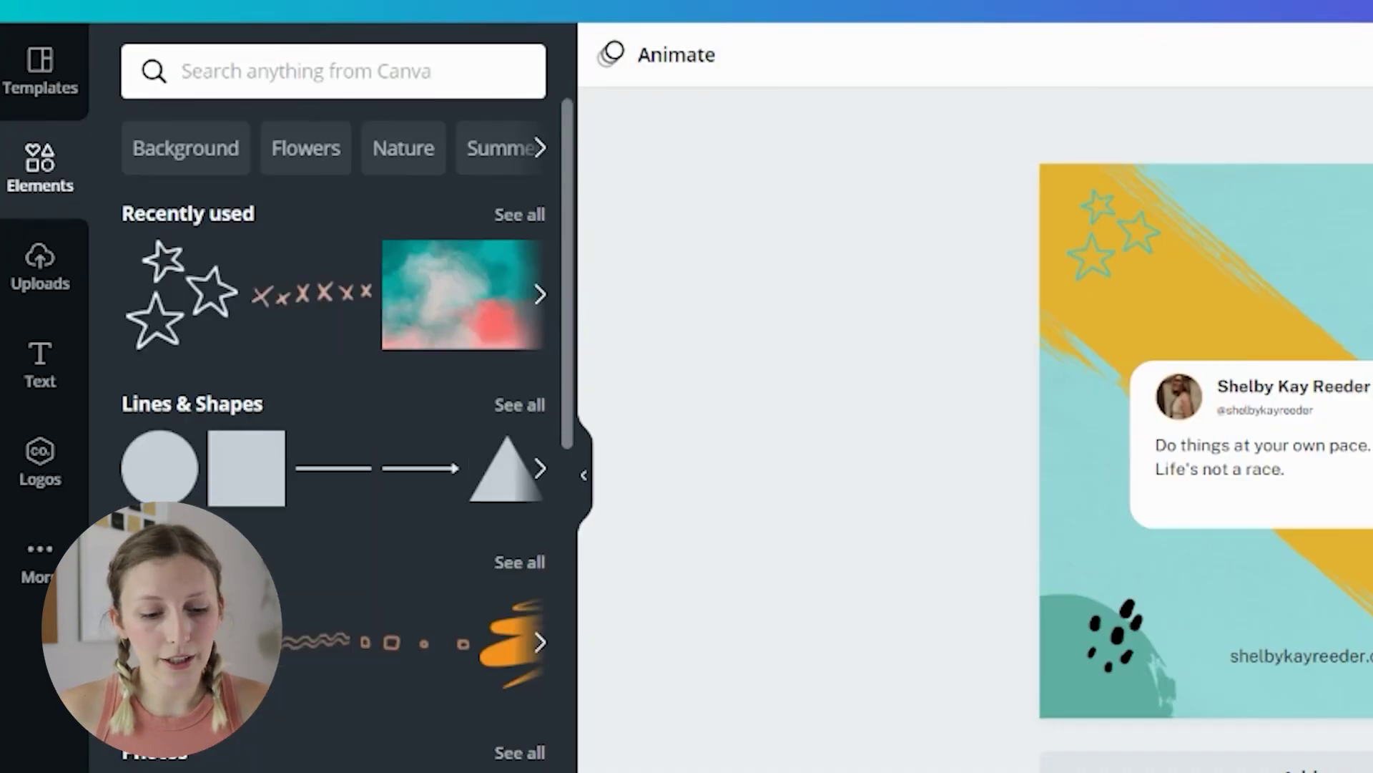
pyautogui.scroll(-15, 333, 429)
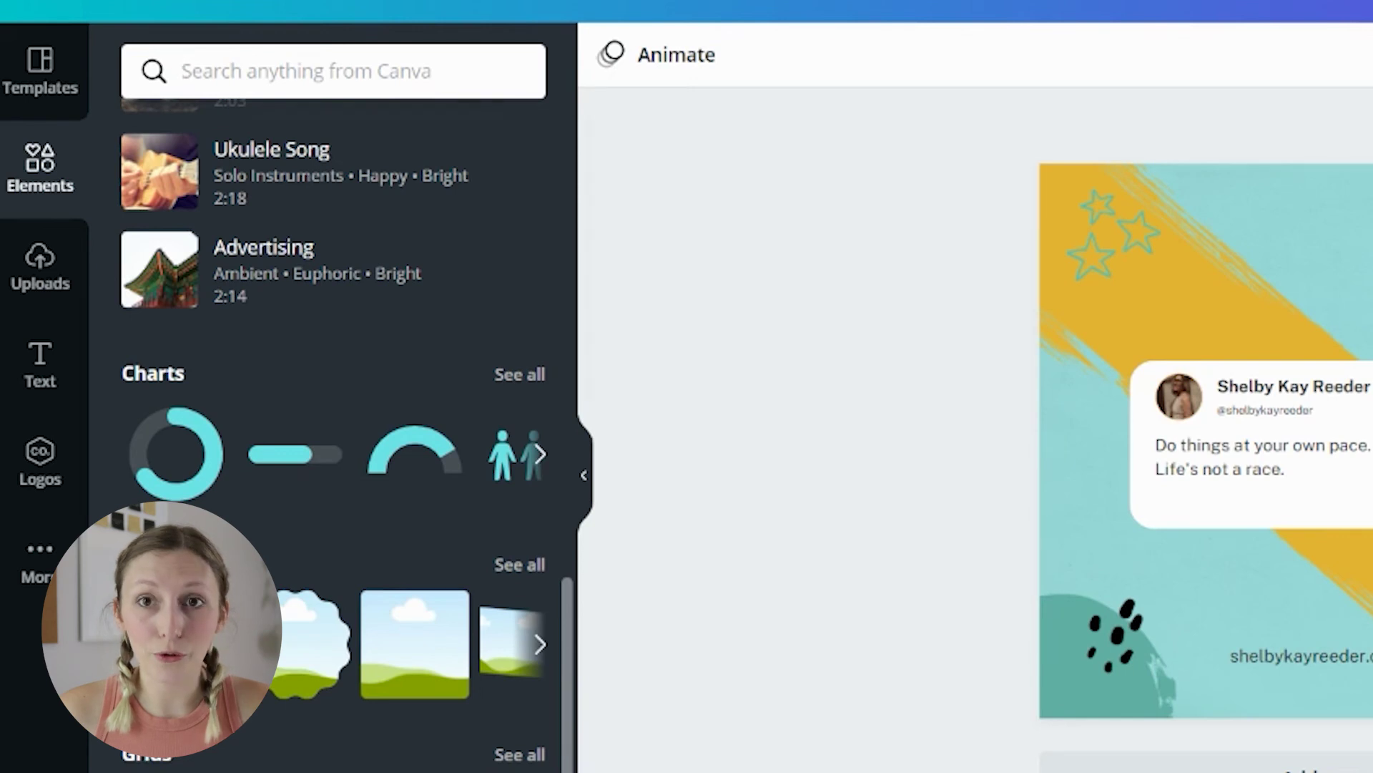
pyautogui.click(179, 644)
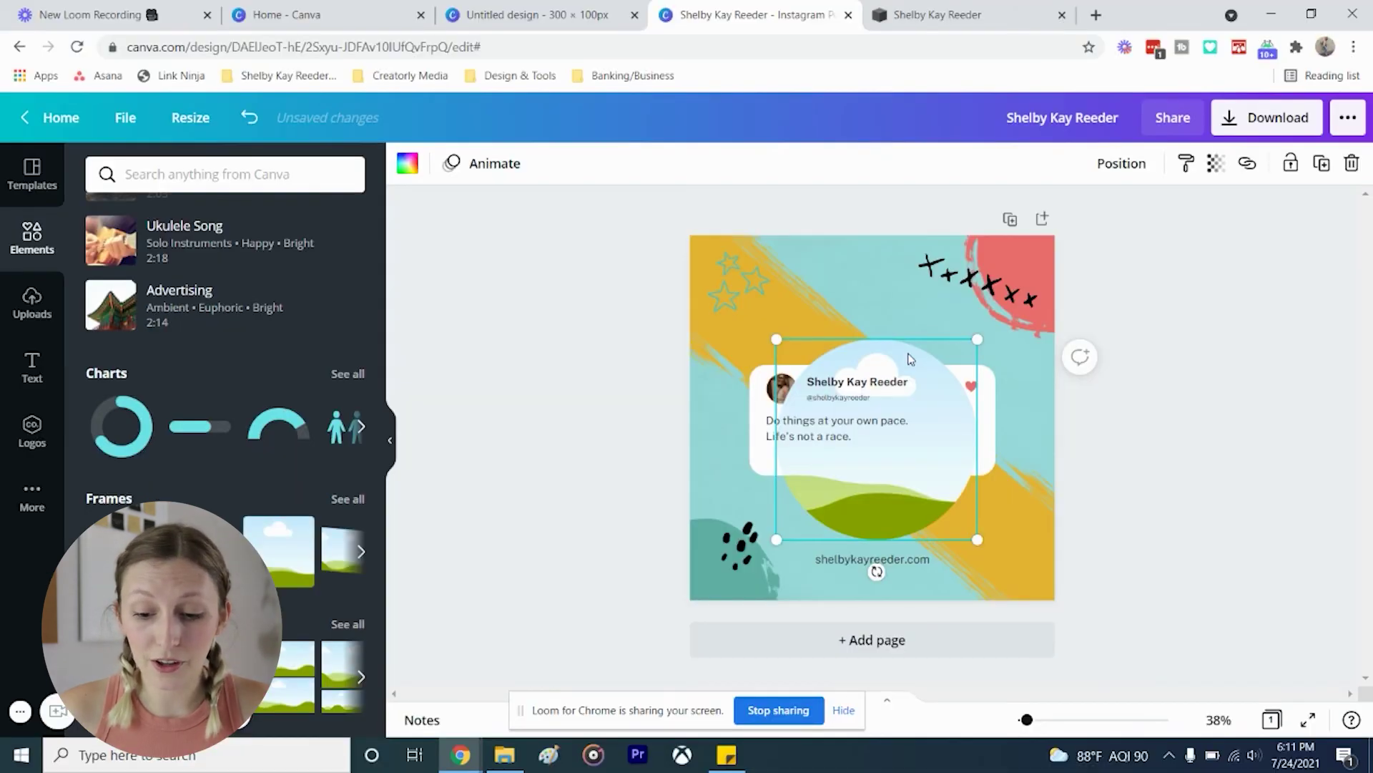
pyautogui.moveTo(910, 360); pyautogui.dragTo(891, 266)
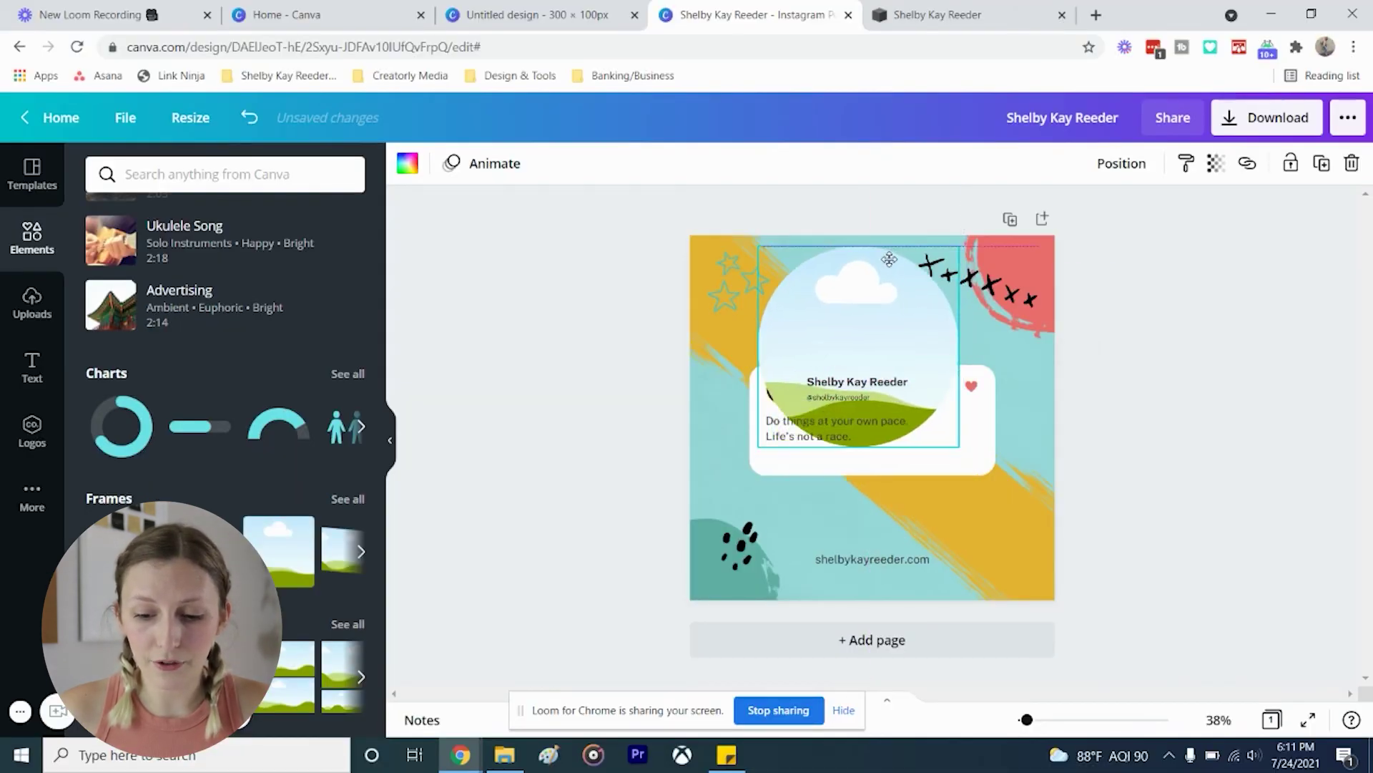
# Look through the full collection of frames in the elements library.
pyautogui.click(347, 500)
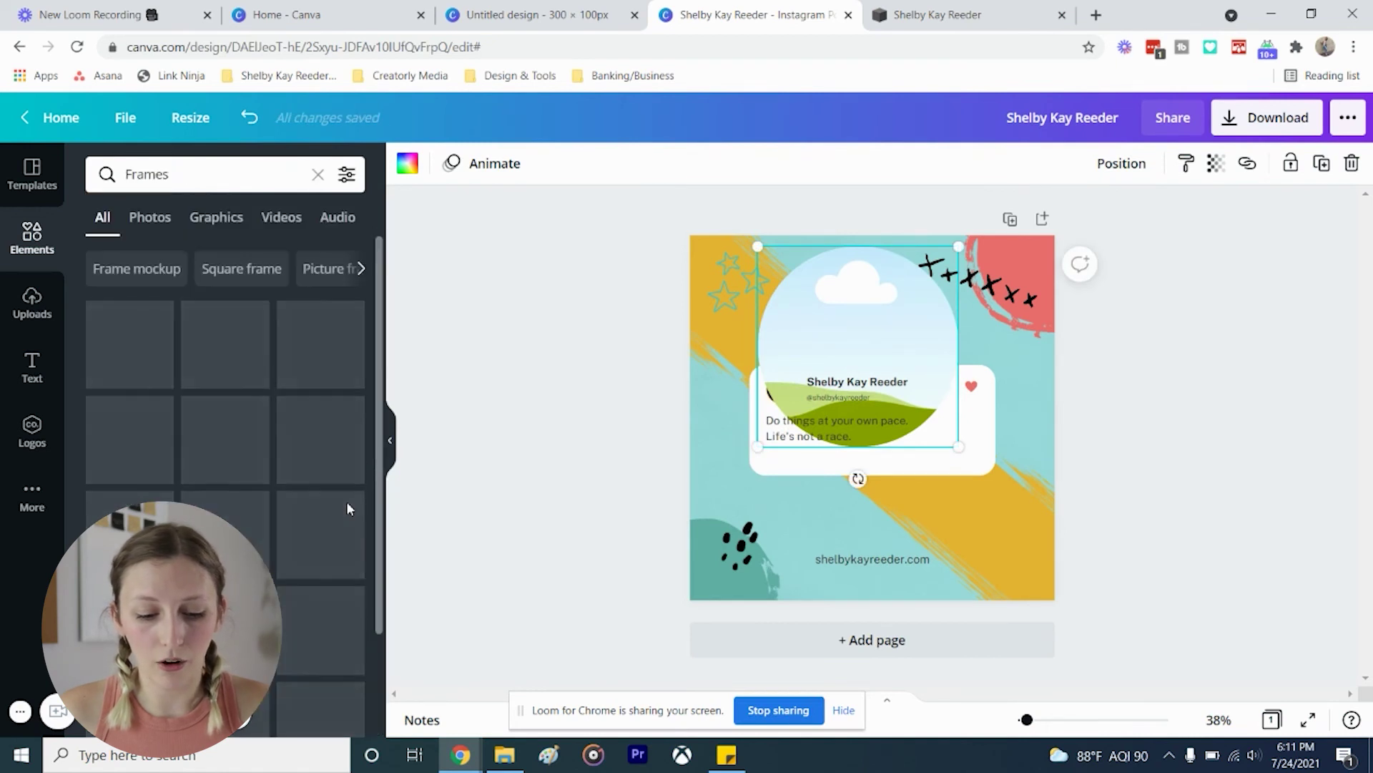
pyautogui.scroll(-5, 348, 508)
pyautogui.scroll(-5, 349, 510)
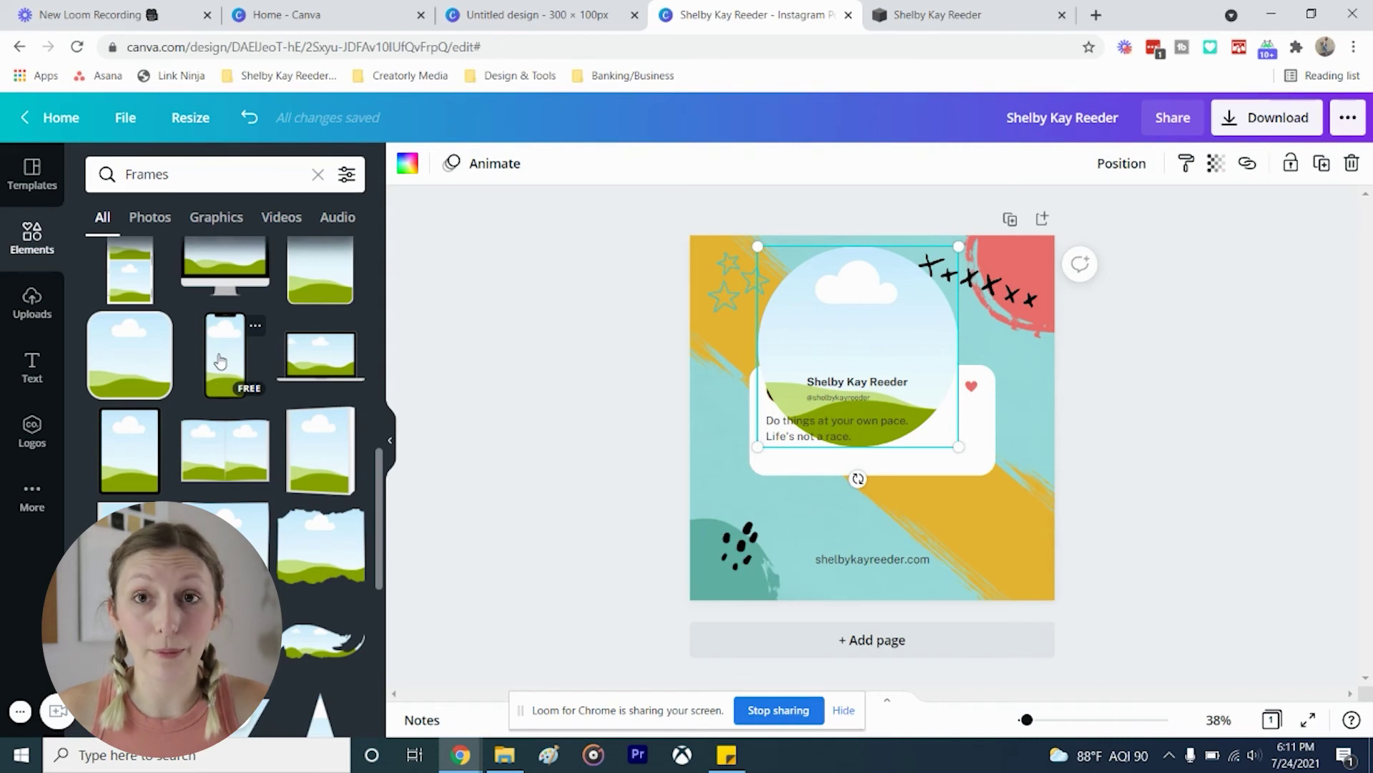
# Fill the large circular frame with the uploaded full-length photo taken against the brick wall.
pyautogui.click(31, 304)
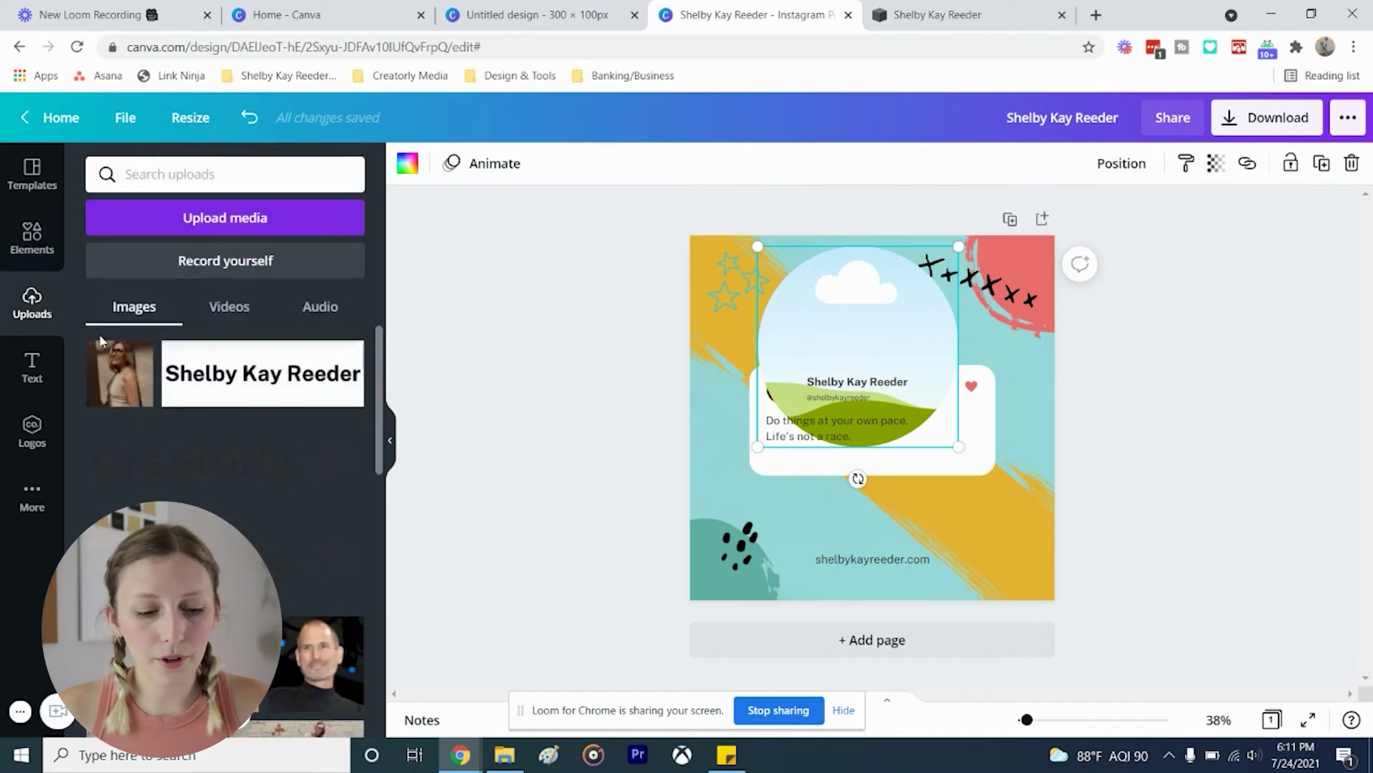
pyautogui.moveTo(164, 444); pyautogui.dragTo(837, 337)
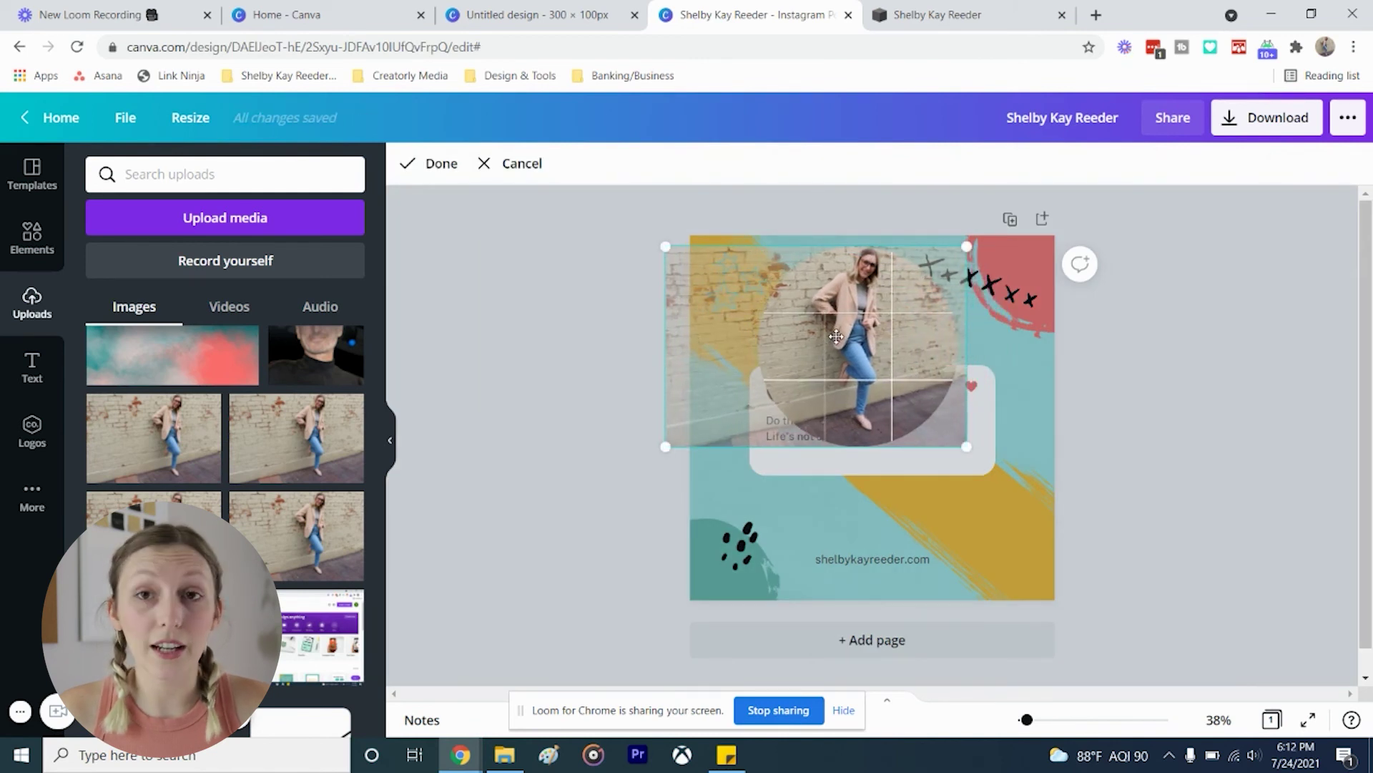
pyautogui.click(1256, 396)
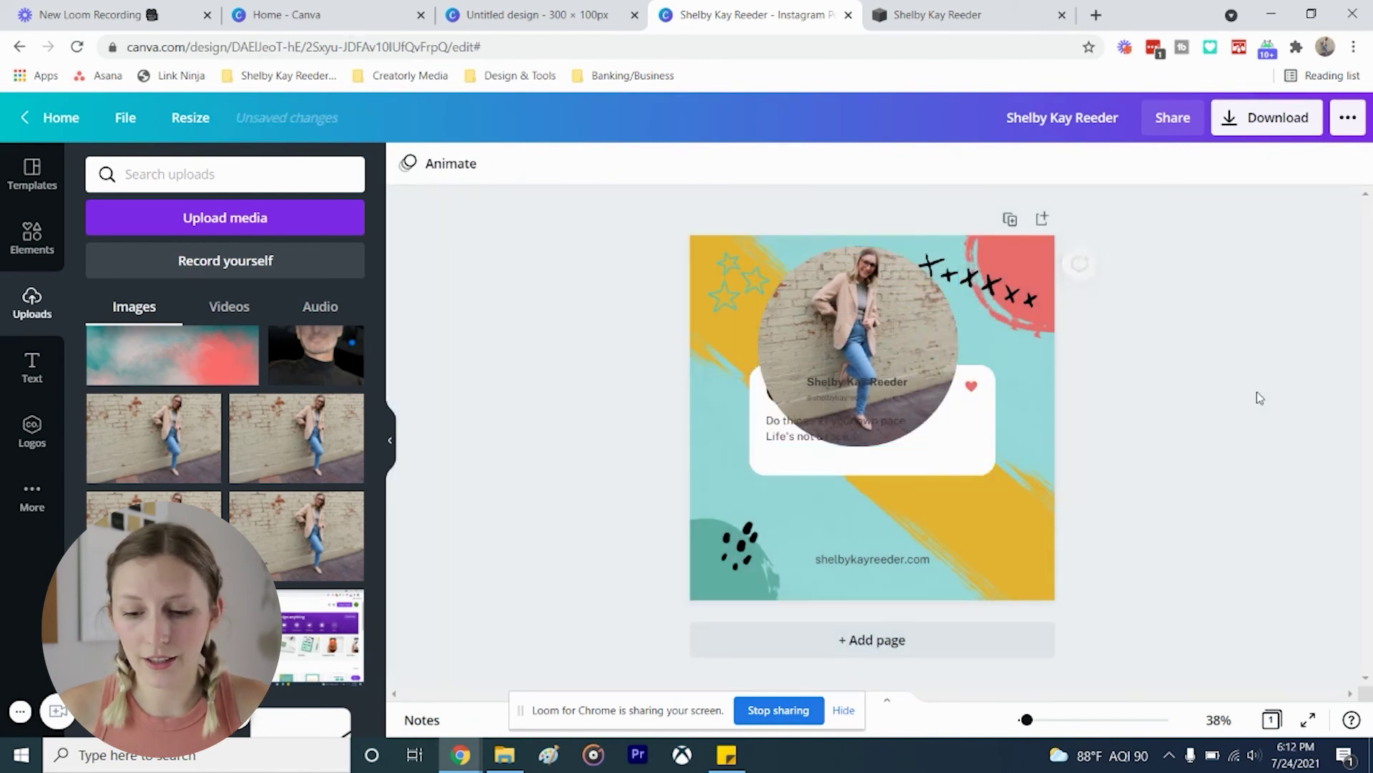
# Clear the brick-wall photo from the large circular frame, and move the uploaded portrait photo onto the frame.
pyautogui.click(884, 326)
pyautogui.press('Delete')
pyautogui.scroll(10, 289, 449)
pyautogui.click(118, 394)
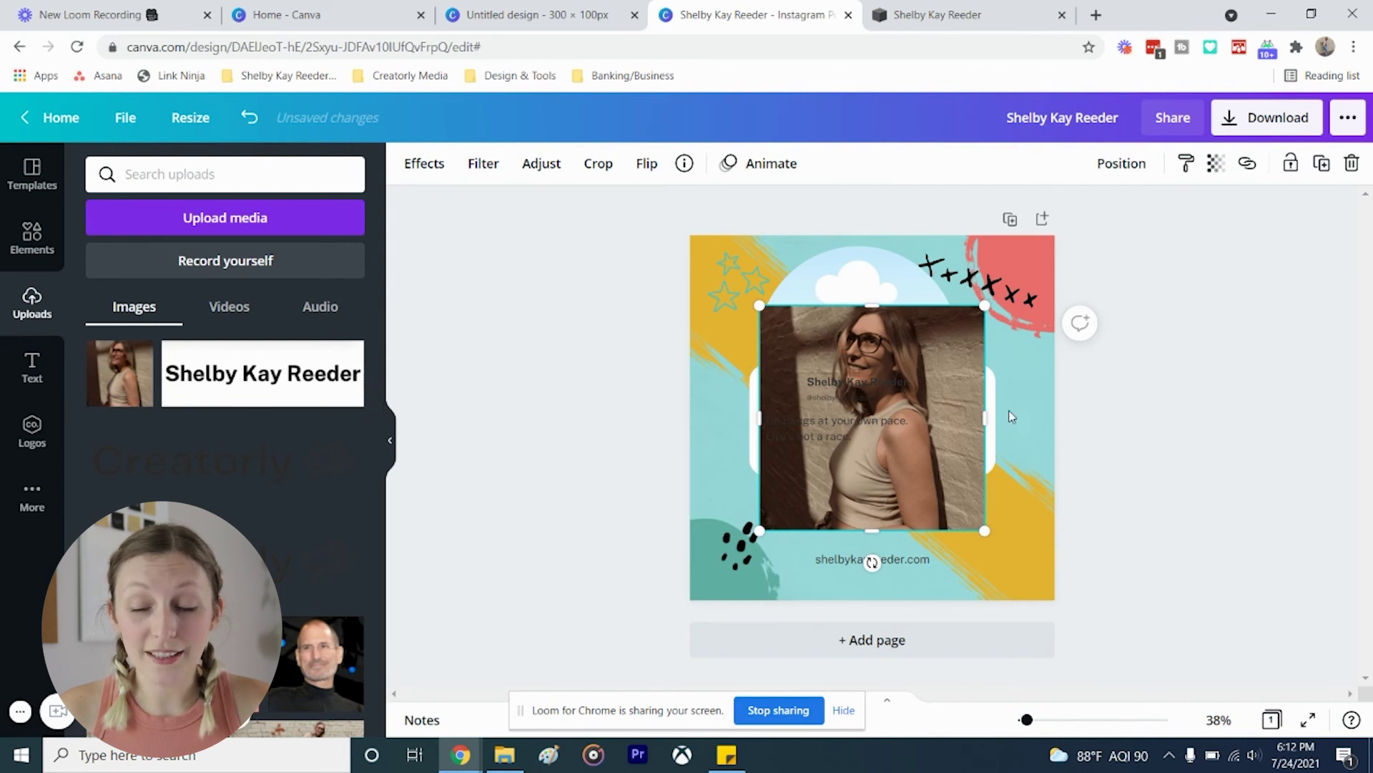
pyautogui.moveTo(959, 397); pyautogui.dragTo(912, 335)
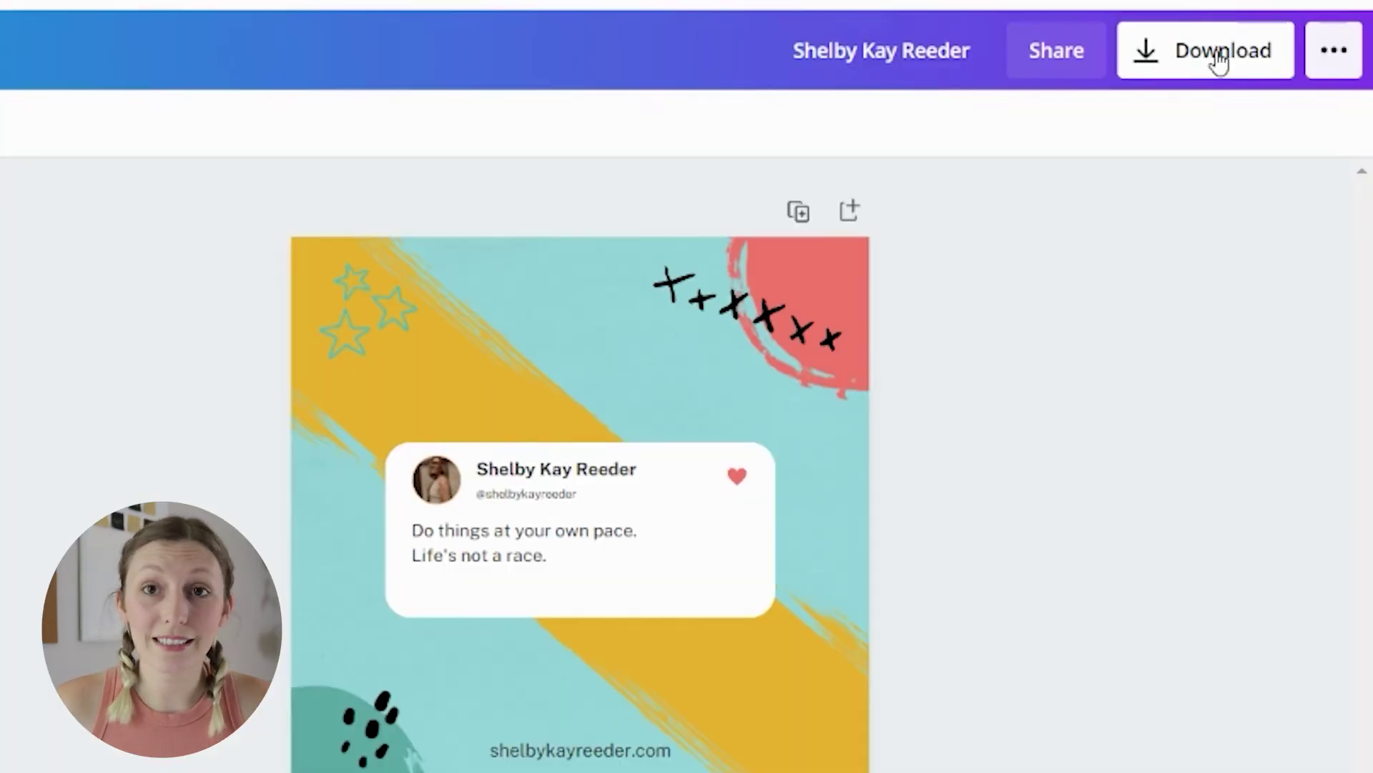
# Download the post as a PNG at size 1 (1080 × 1080 px) and open the saved image in Photos.
pyautogui.click(1220, 57)
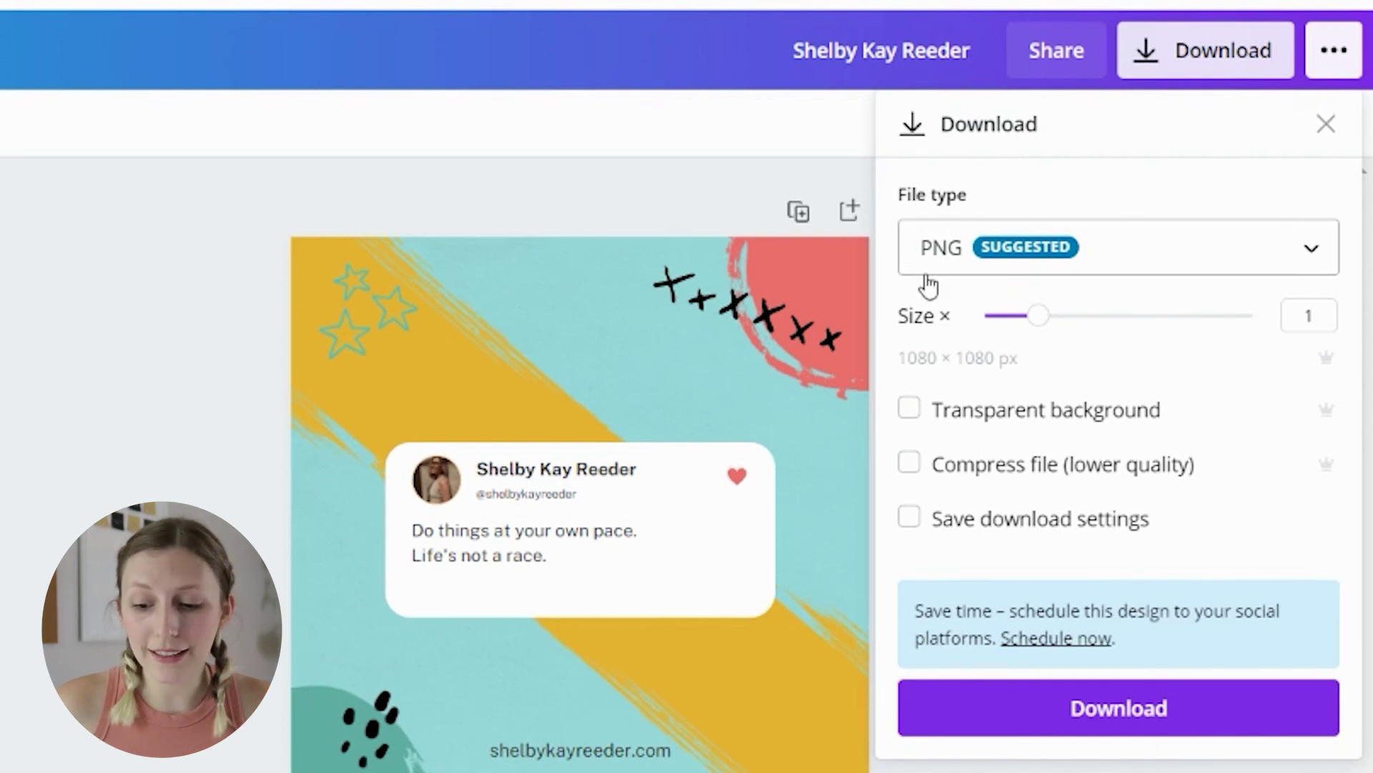
pyautogui.click(1023, 266)
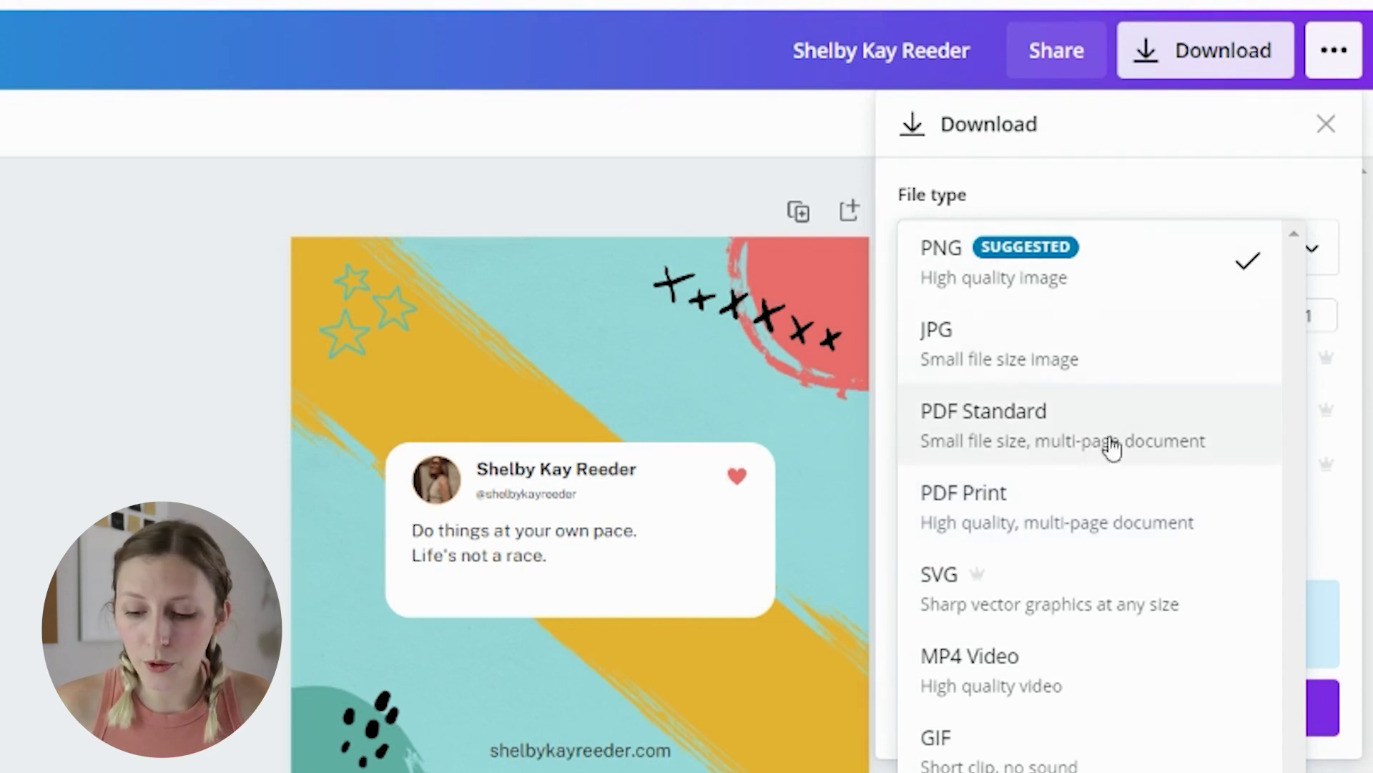
pyautogui.click(1120, 180)
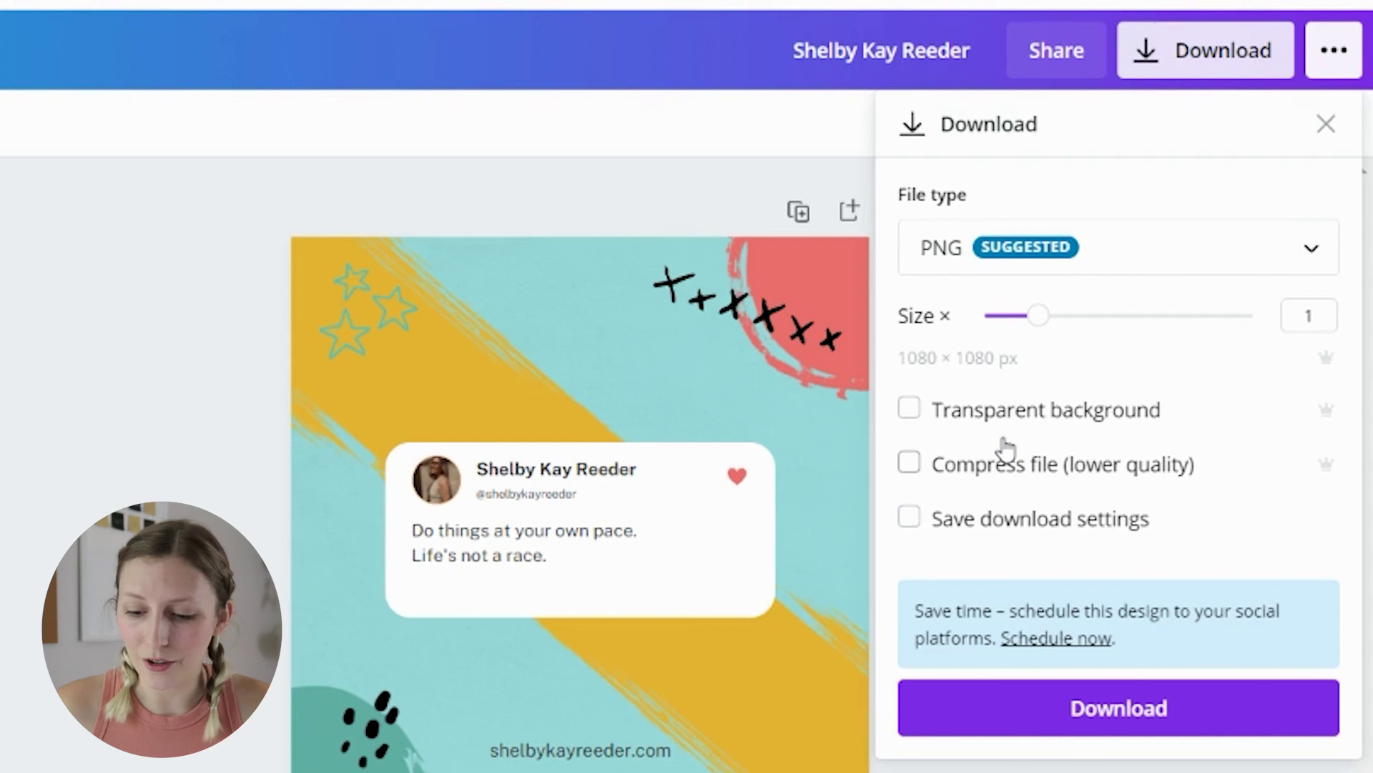
pyautogui.click(1082, 712)
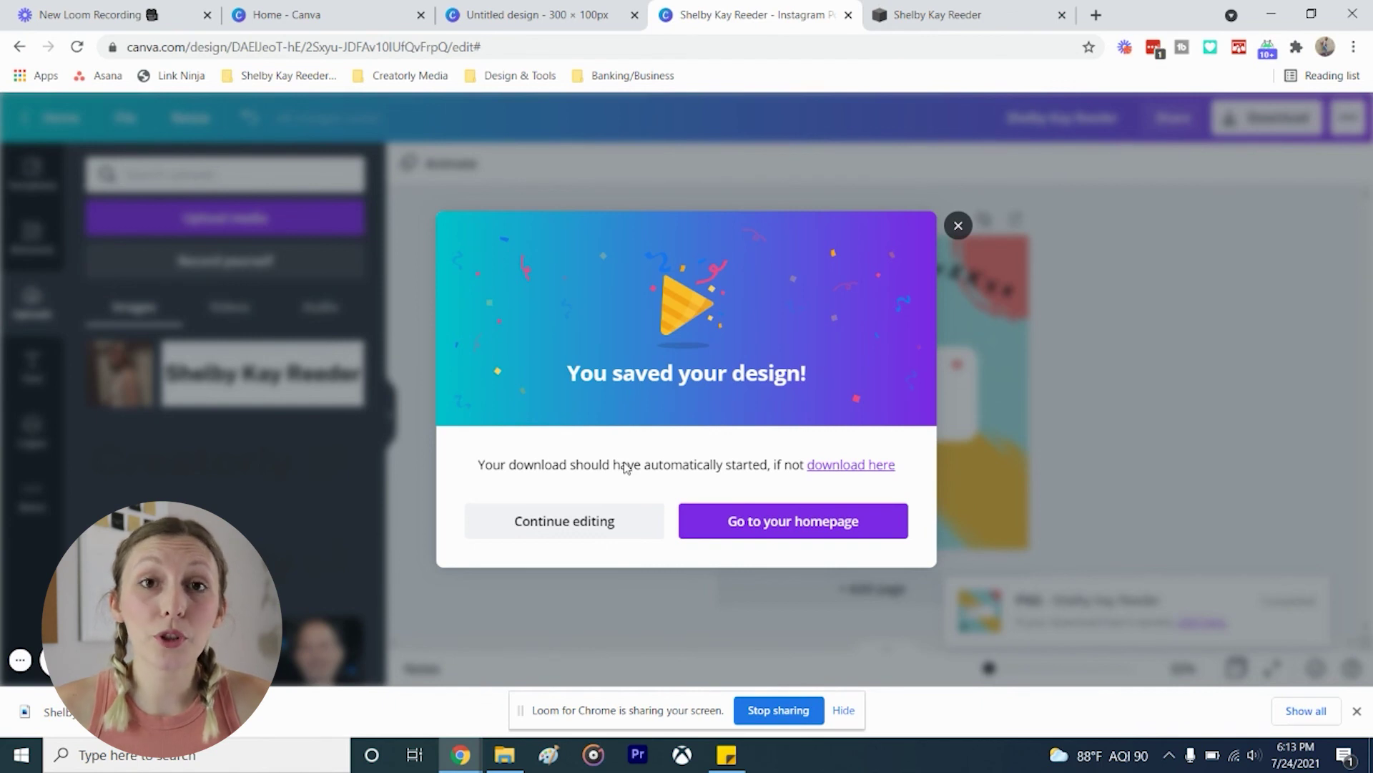
pyautogui.click(44, 711)
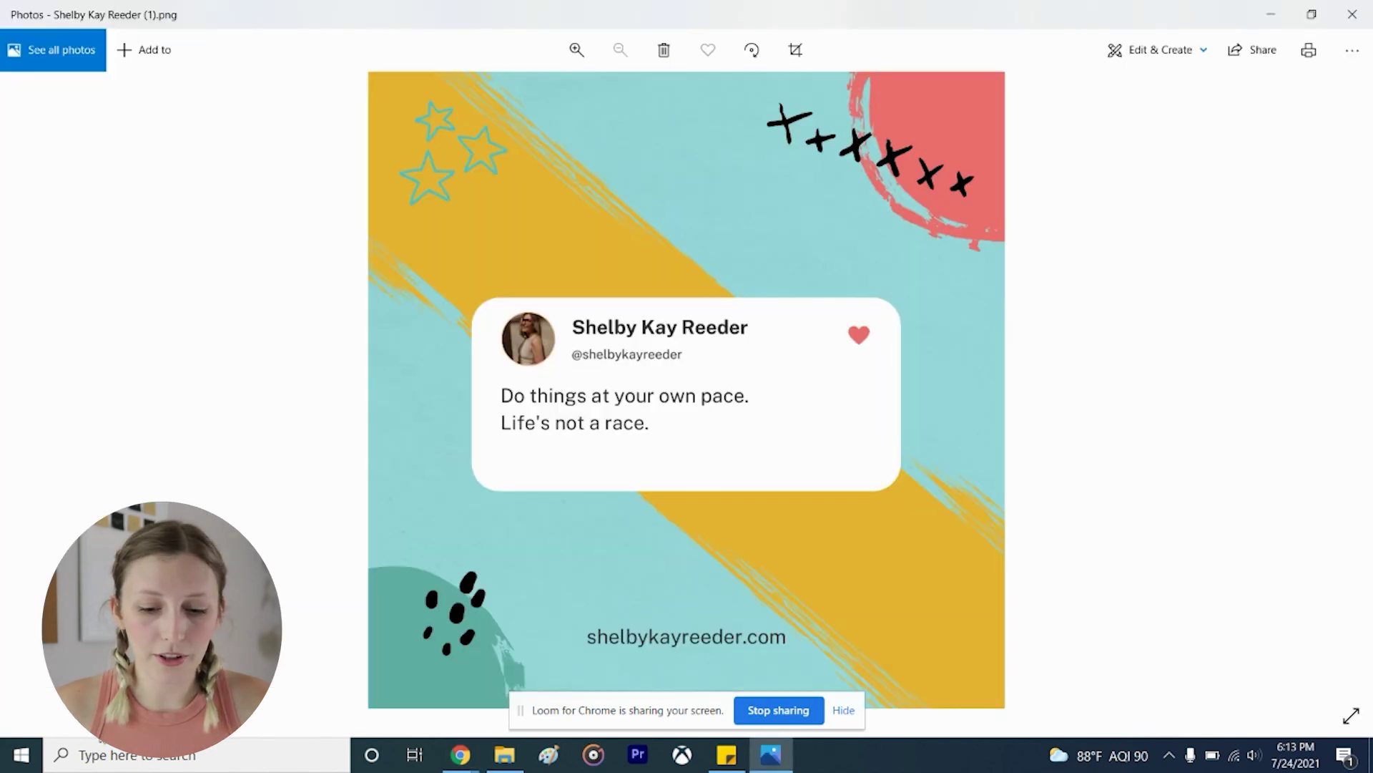